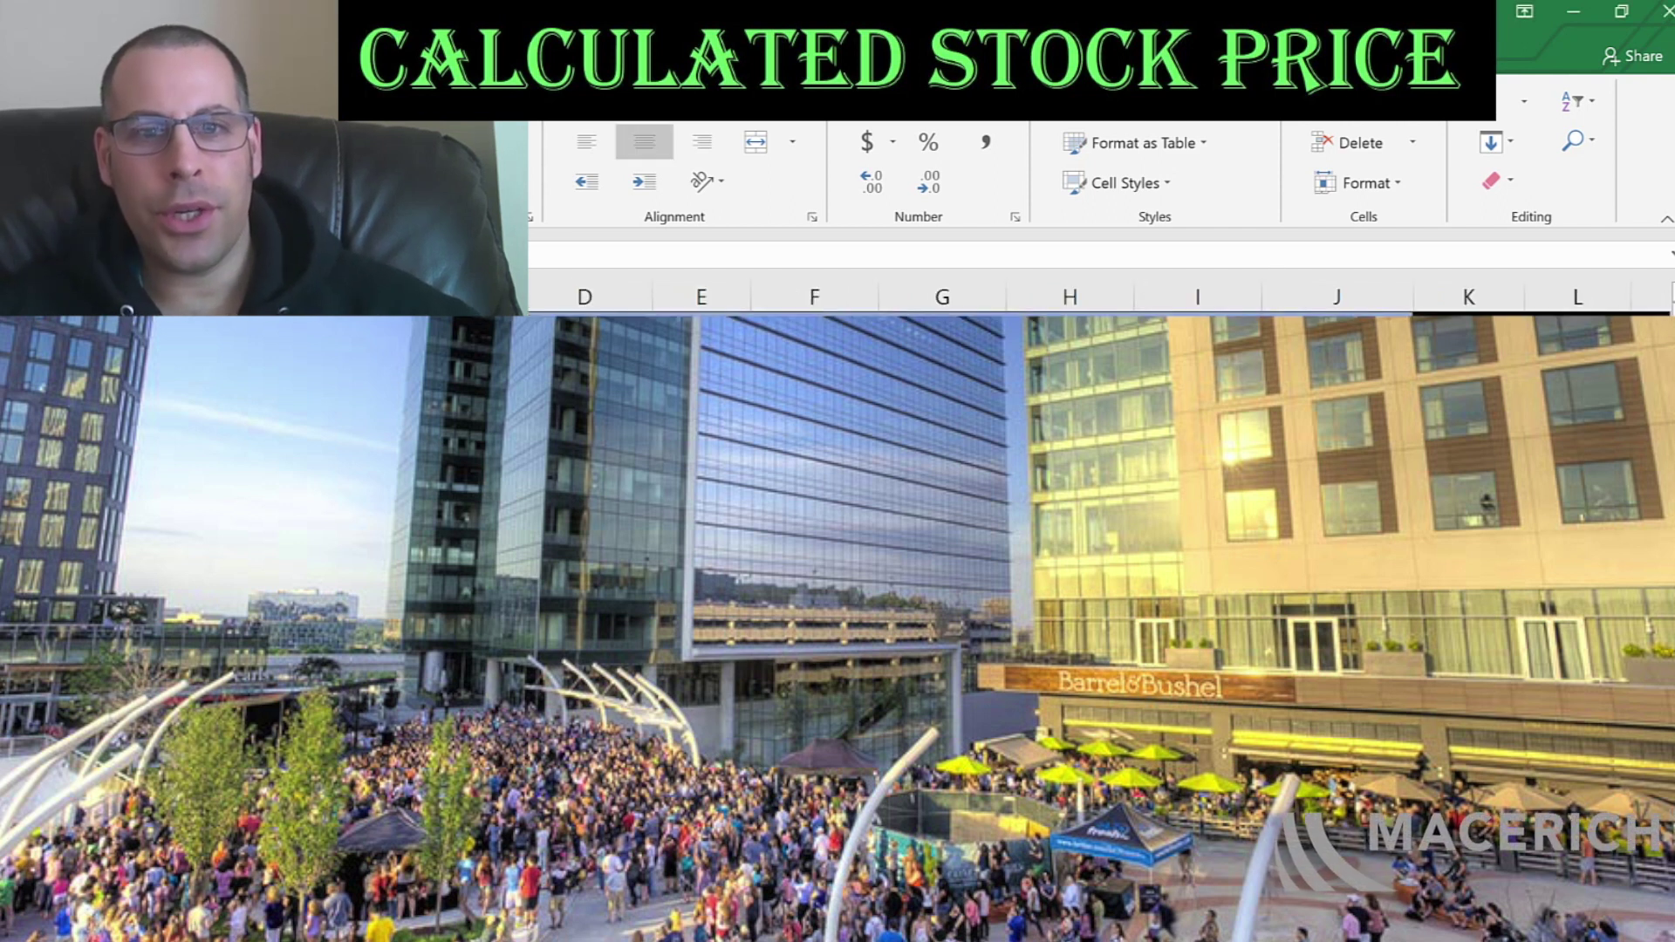
Select the merged D:E cell on the DCF sheet.
{"action": "left_click", "coordinate": [639, 332]}
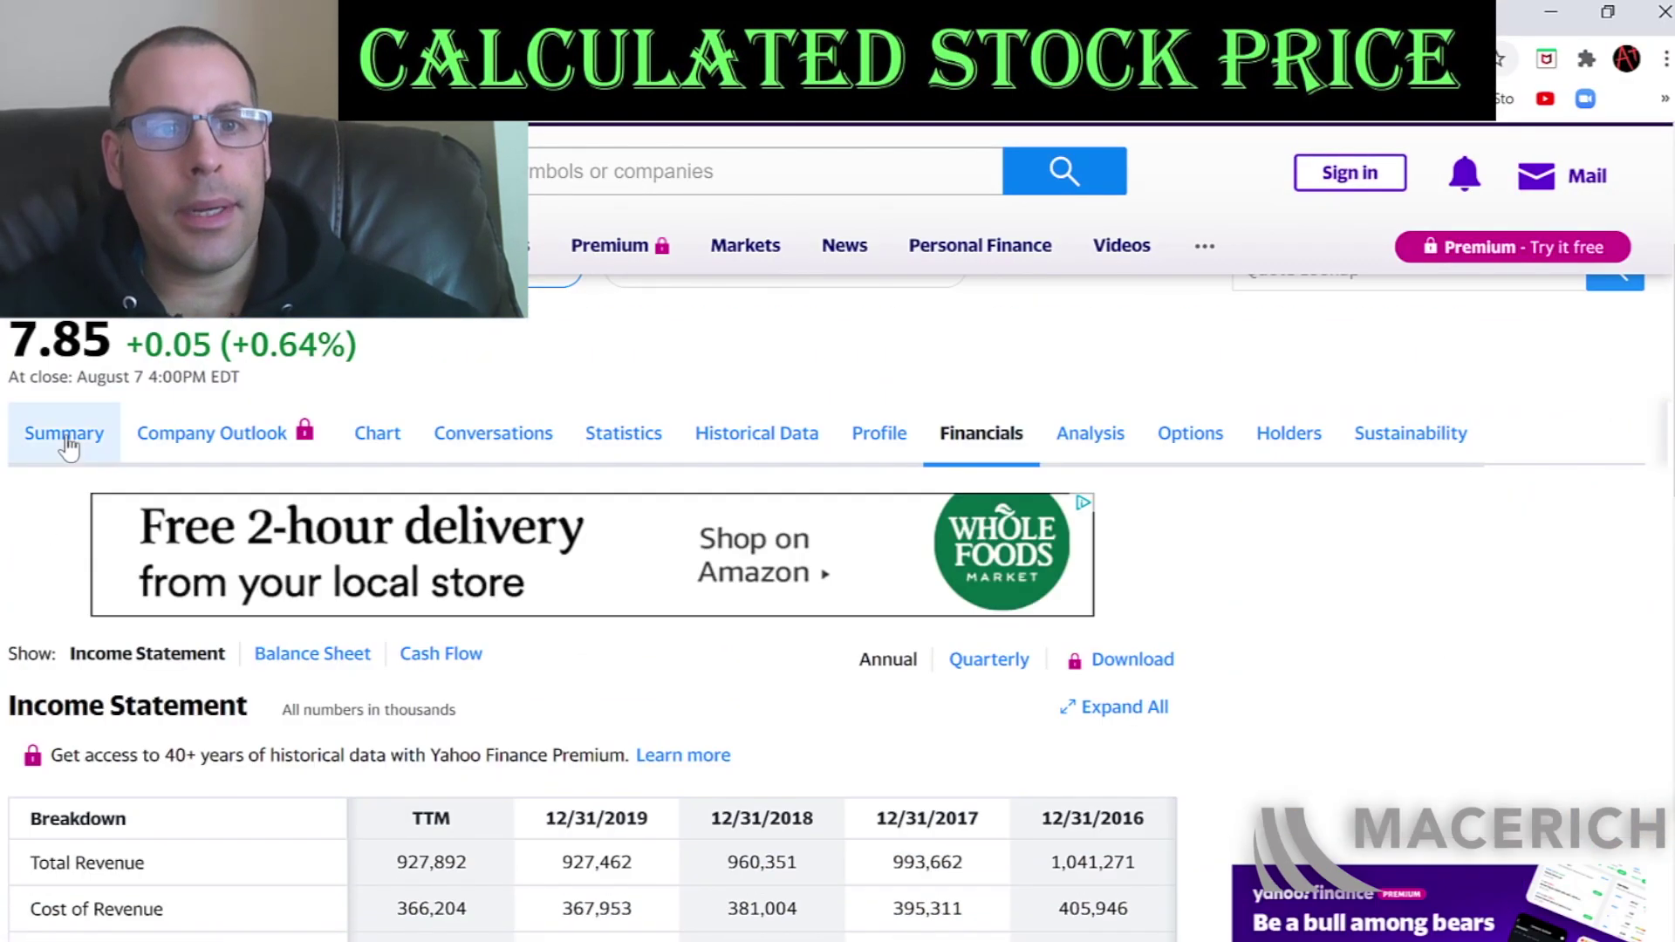
Enter Macerich's market cap of 1.2 into D11 from the Yahoo Finance summary.
{"action": "left_click", "coordinate": [65, 433]}
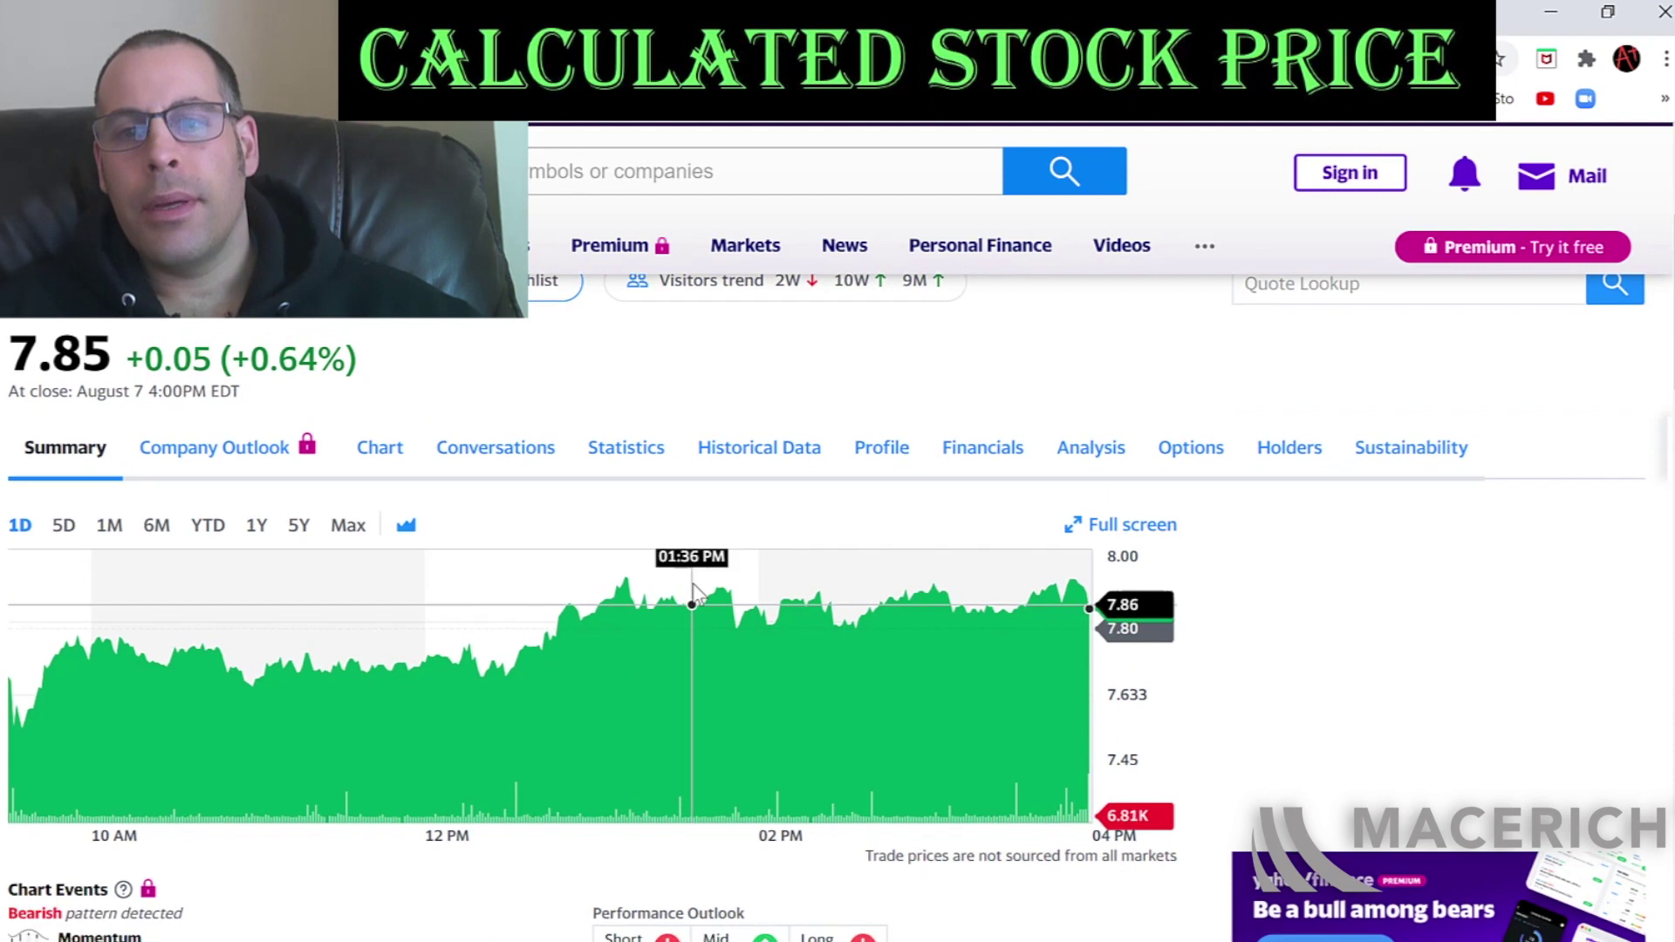
{"action": "scroll", "coordinate": [1026, 649], "scroll_direction": "down", "scroll_amount": 4}
{"action": "double_click", "coordinate": [1144, 652]}
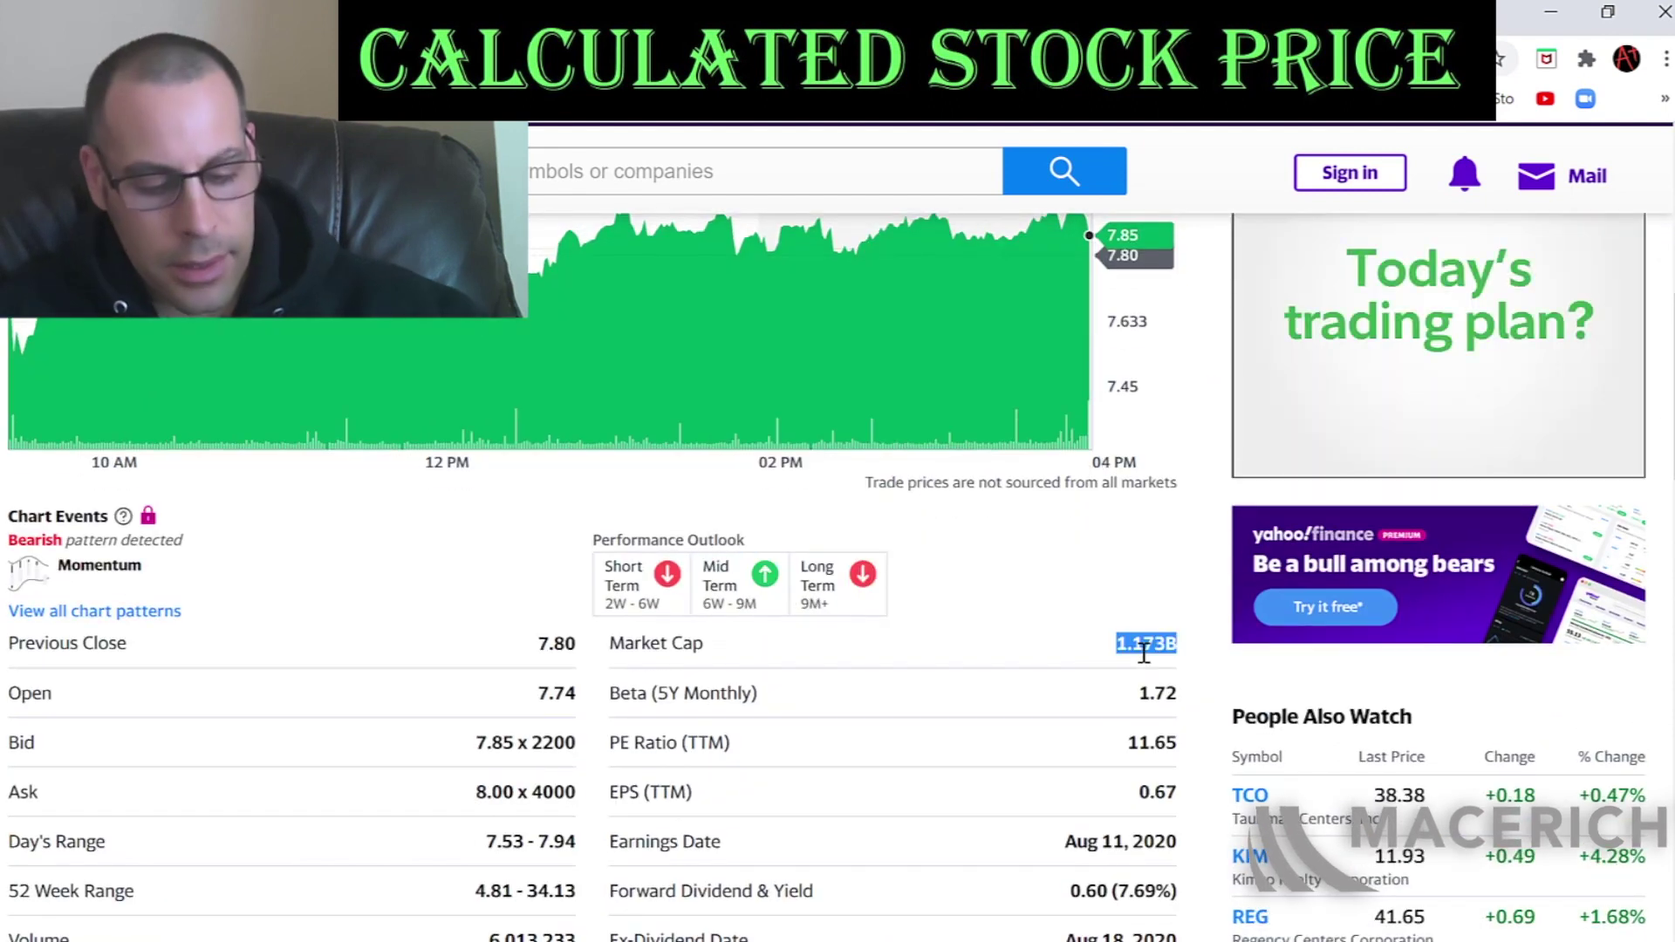
{"action": "key", "text": "alt+Tab"}
{"action": "key", "text": "Down"}
{"action": "key", "text": "Down"}
{"action": "key", "text": "Down"}
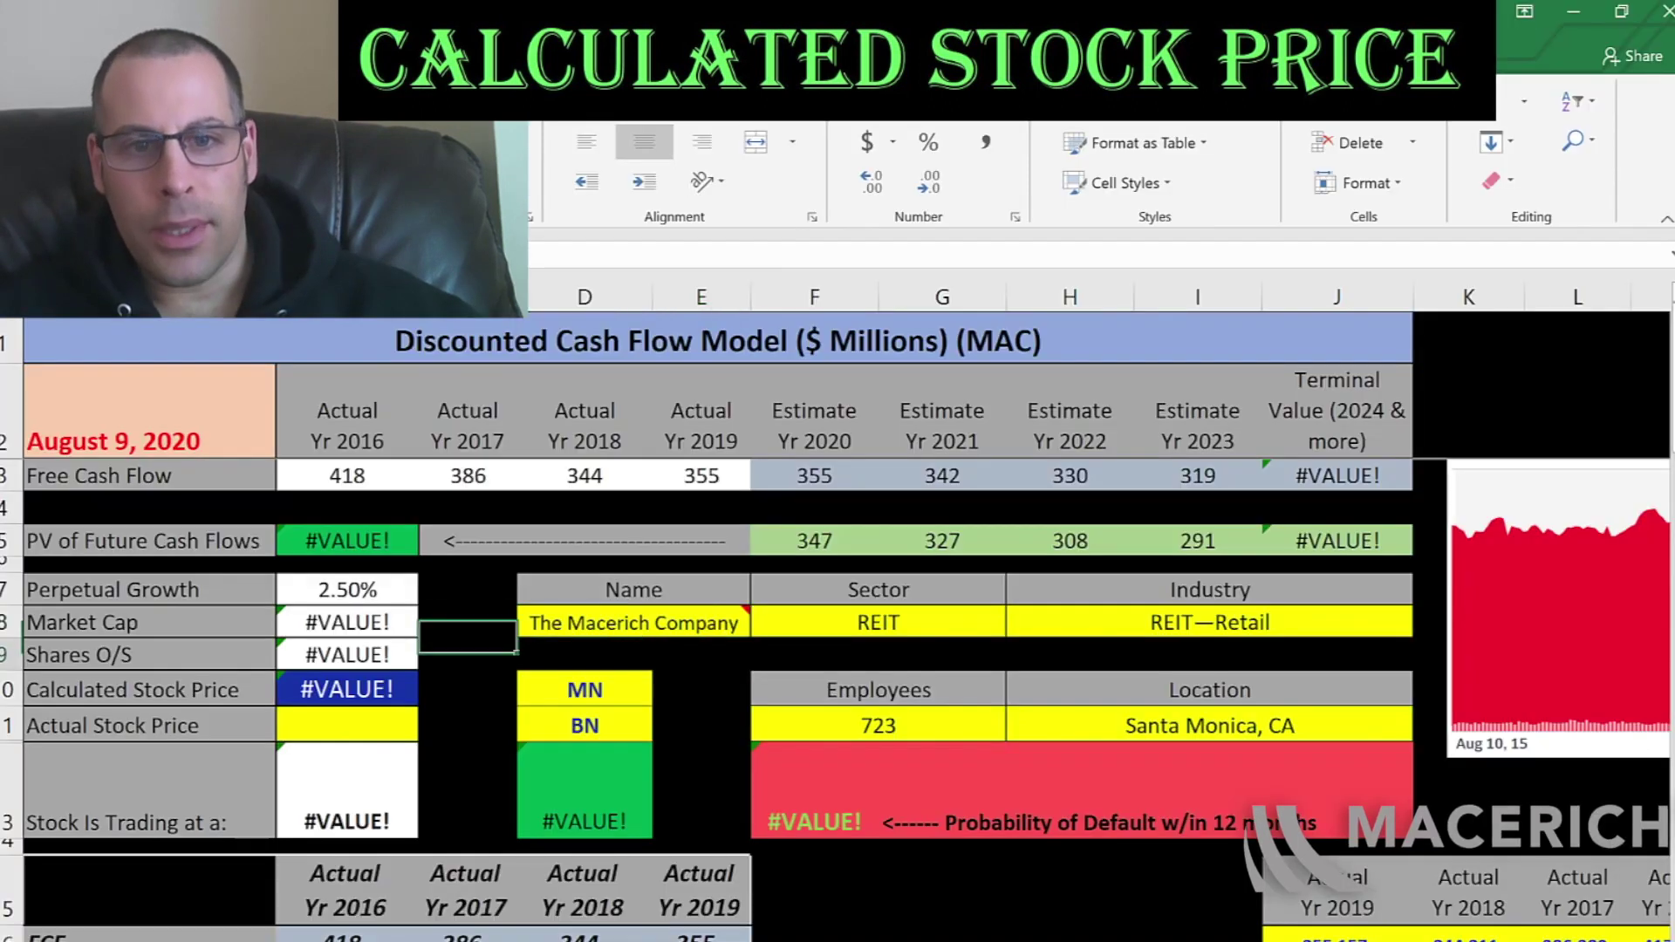
{"action": "type", "text": "1.2"}
{"action": "key", "text": "Return"}
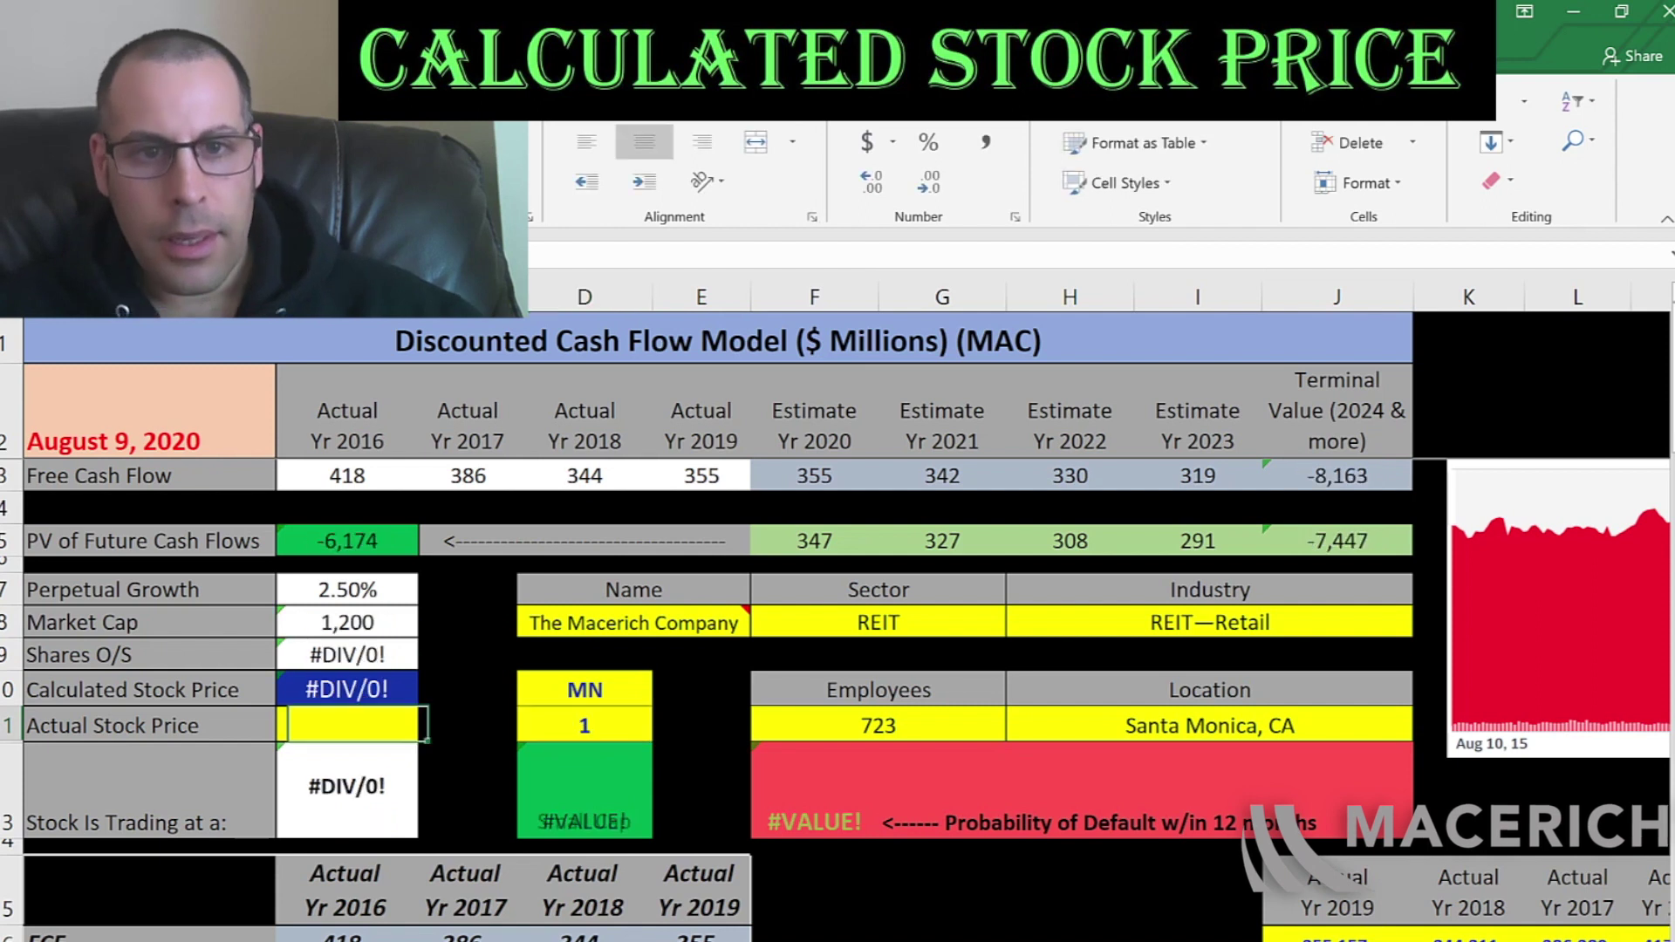
Copy the 7.85 share price into the Actual Stock Price cell.
{"action": "key", "text": "alt+Tab"}
{"action": "scroll", "coordinate": [695, 437], "scroll_direction": "up", "scroll_amount": 3}
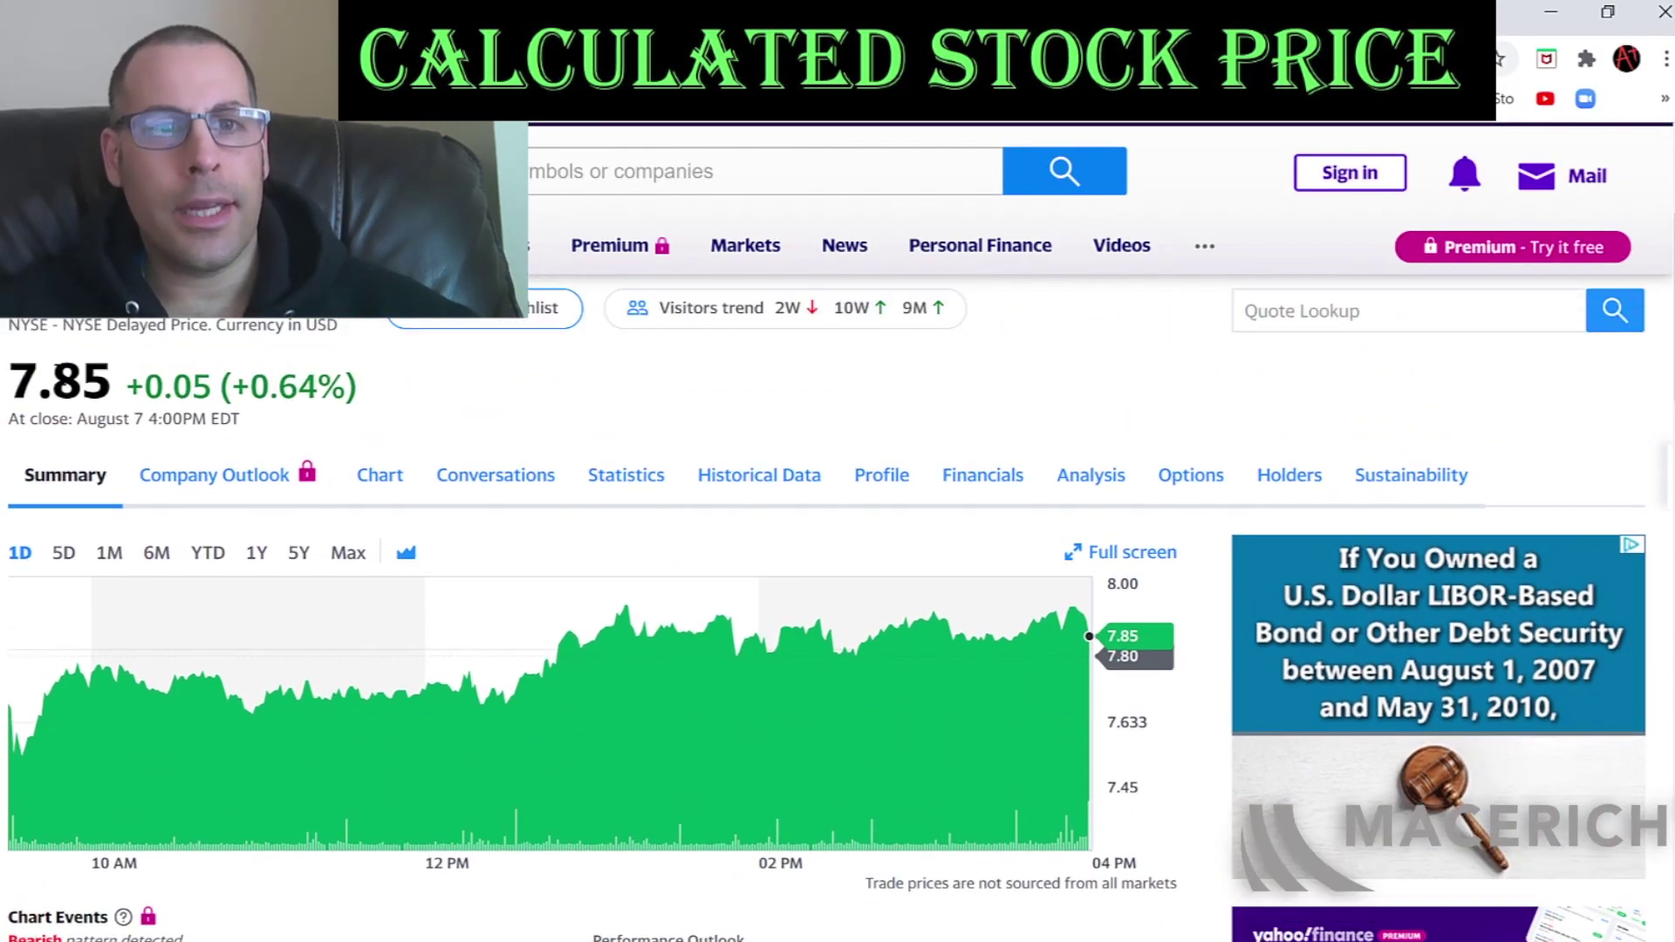
{"action": "double_click", "coordinate": [56, 370]}
{"action": "key", "text": "ctrl+c"}
{"action": "key", "text": "alt+Tab"}
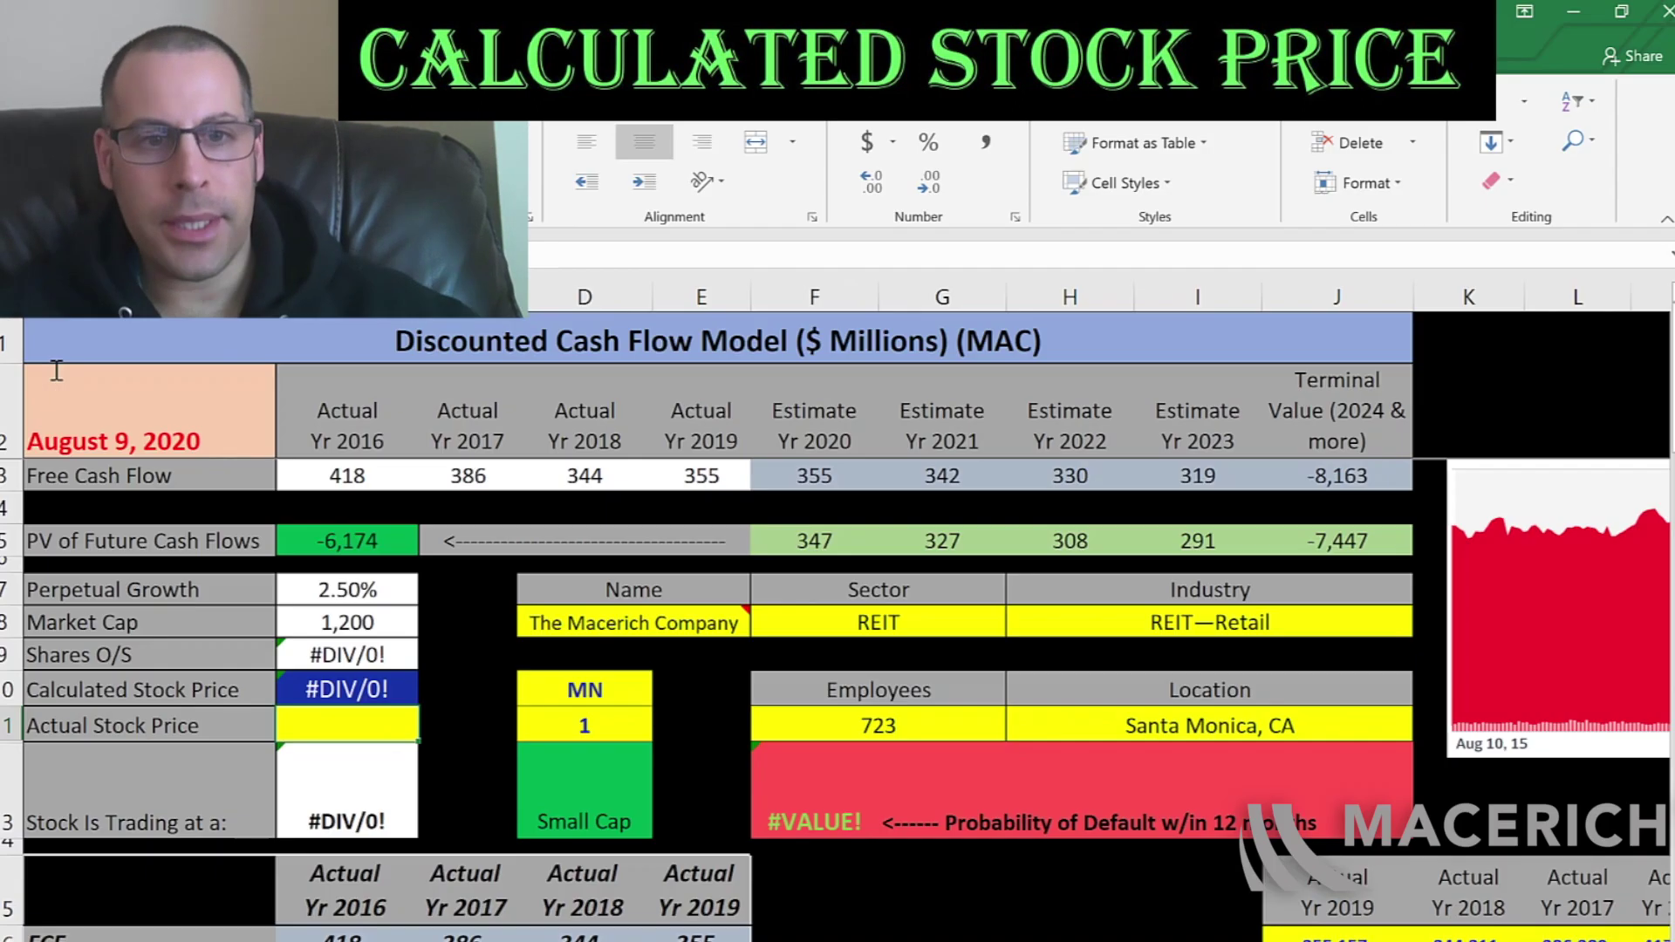
{"action": "key", "text": "ctrl+v"}
{"action": "key", "text": "Return"}
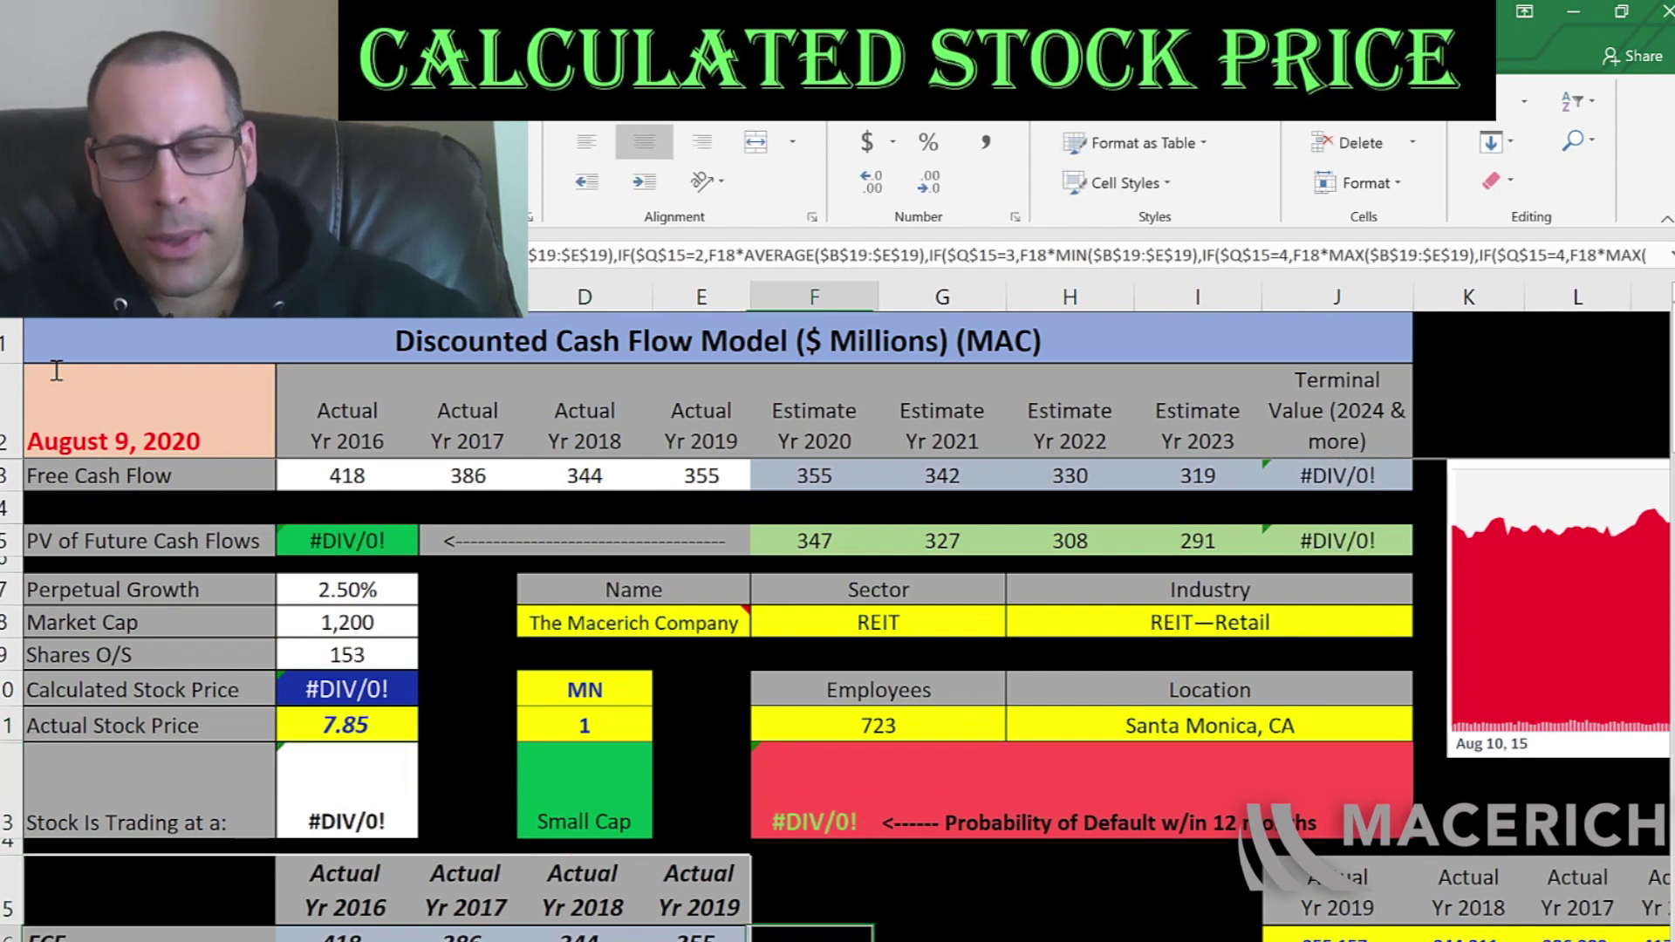
Clear the old values from the right-hand income and revenue table.
{"action": "scroll", "coordinate": [56, 371], "scroll_direction": "down", "scroll_amount": 1}
{"action": "scroll", "coordinate": [56, 371], "scroll_direction": "down", "scroll_amount": 1}
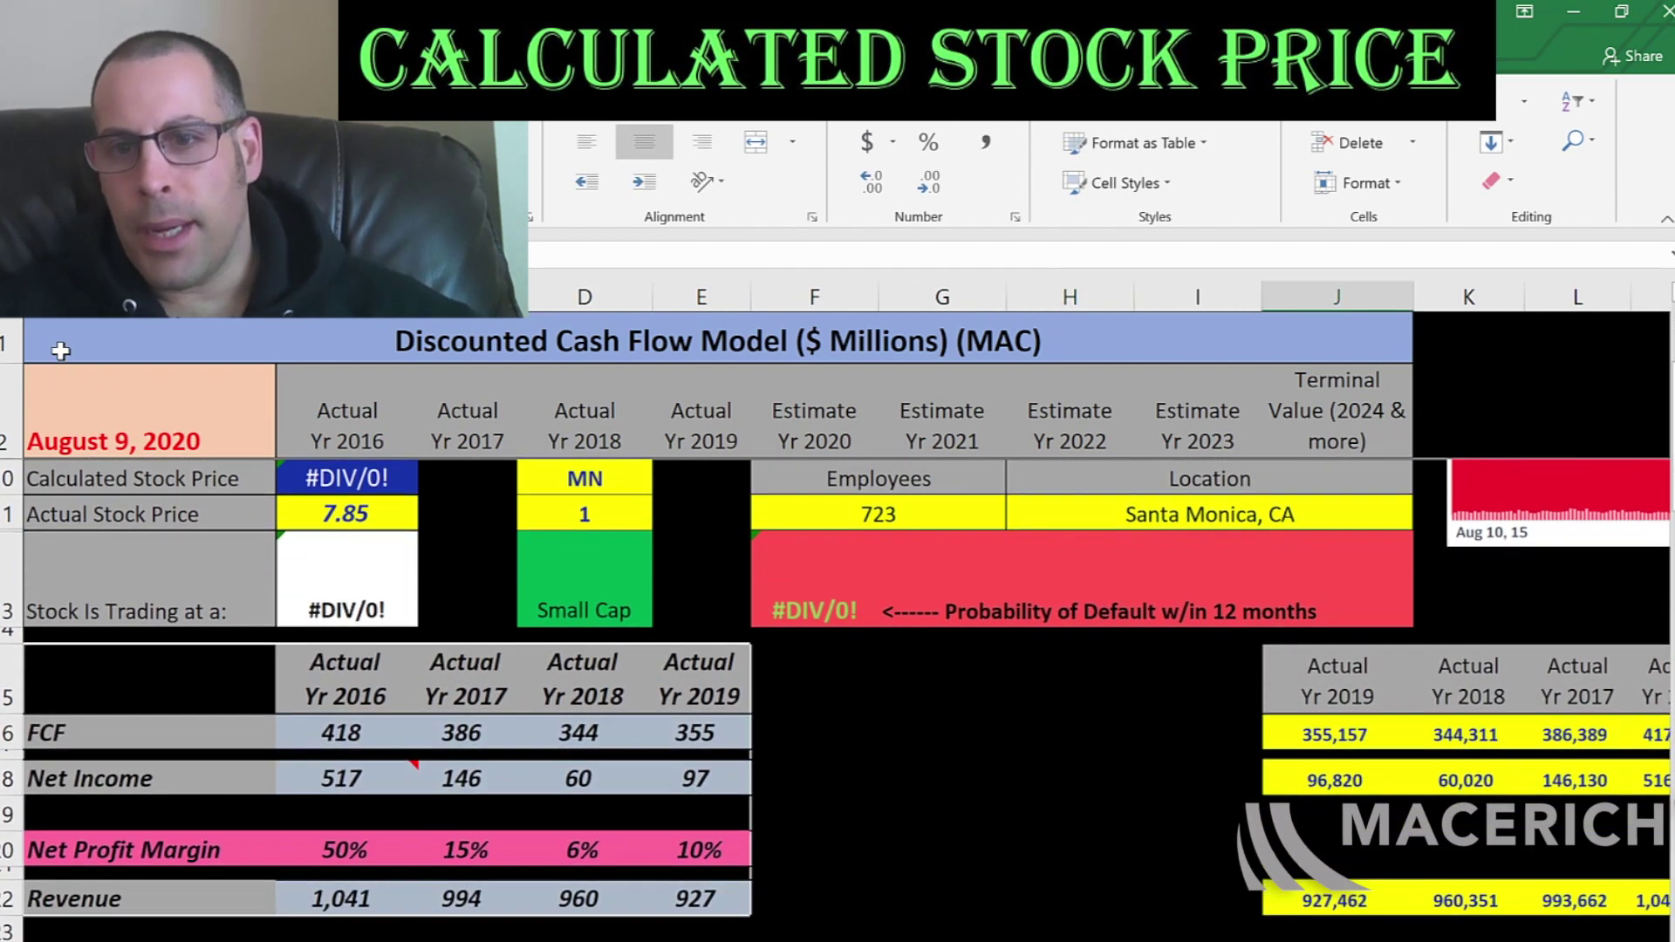
{"action": "left_click_drag", "start_coordinate": [1278, 698], "coordinate": [1618, 844]}
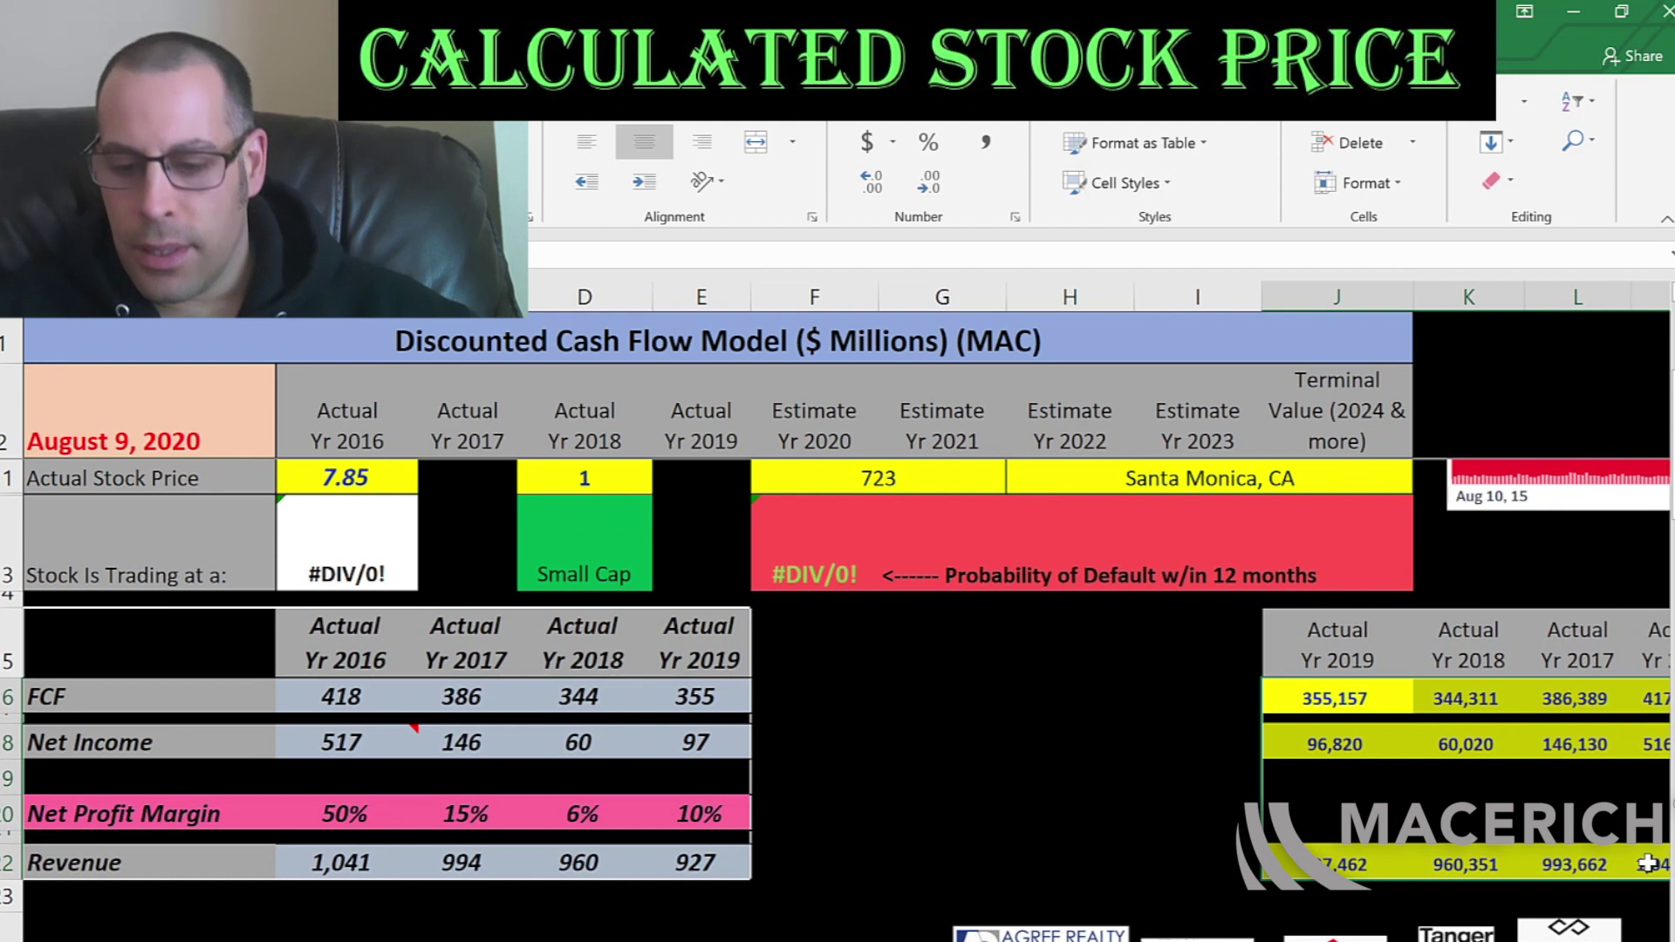
{"action": "key", "text": "Delete"}
{"action": "left_click", "coordinate": [1367, 697]}
{"action": "key", "text": "alt+Tab"}
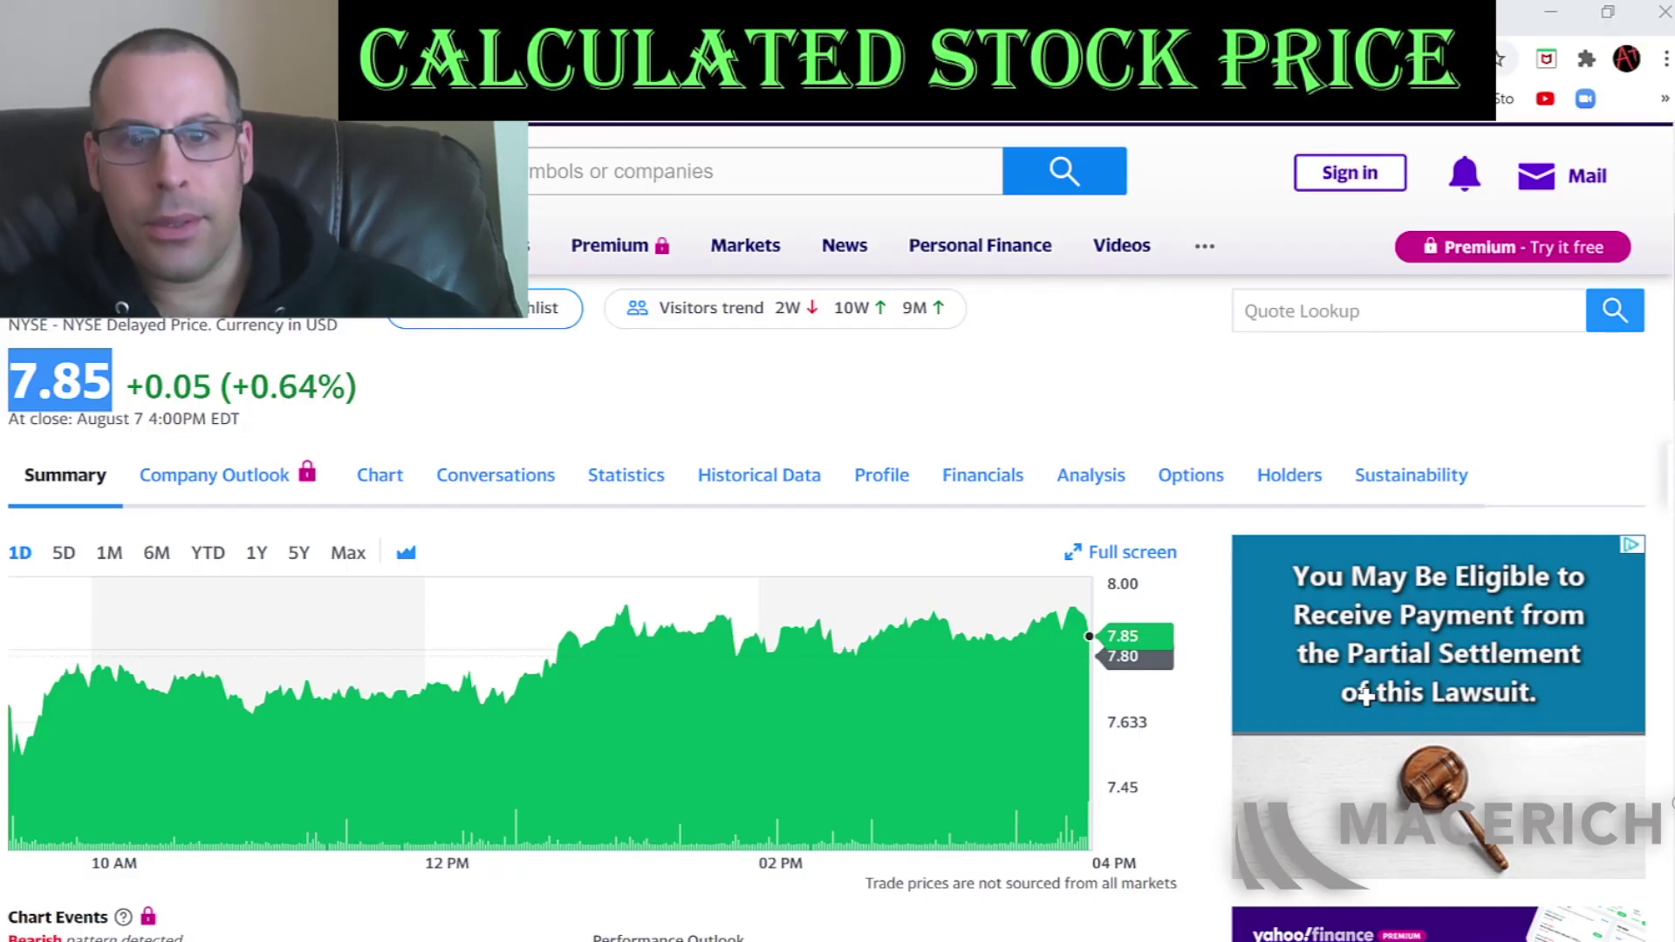
Select Macerich's yearly Free Cash Flow values on the Yahoo Finance cash flow statement.
{"action": "left_click", "coordinate": [997, 485]}
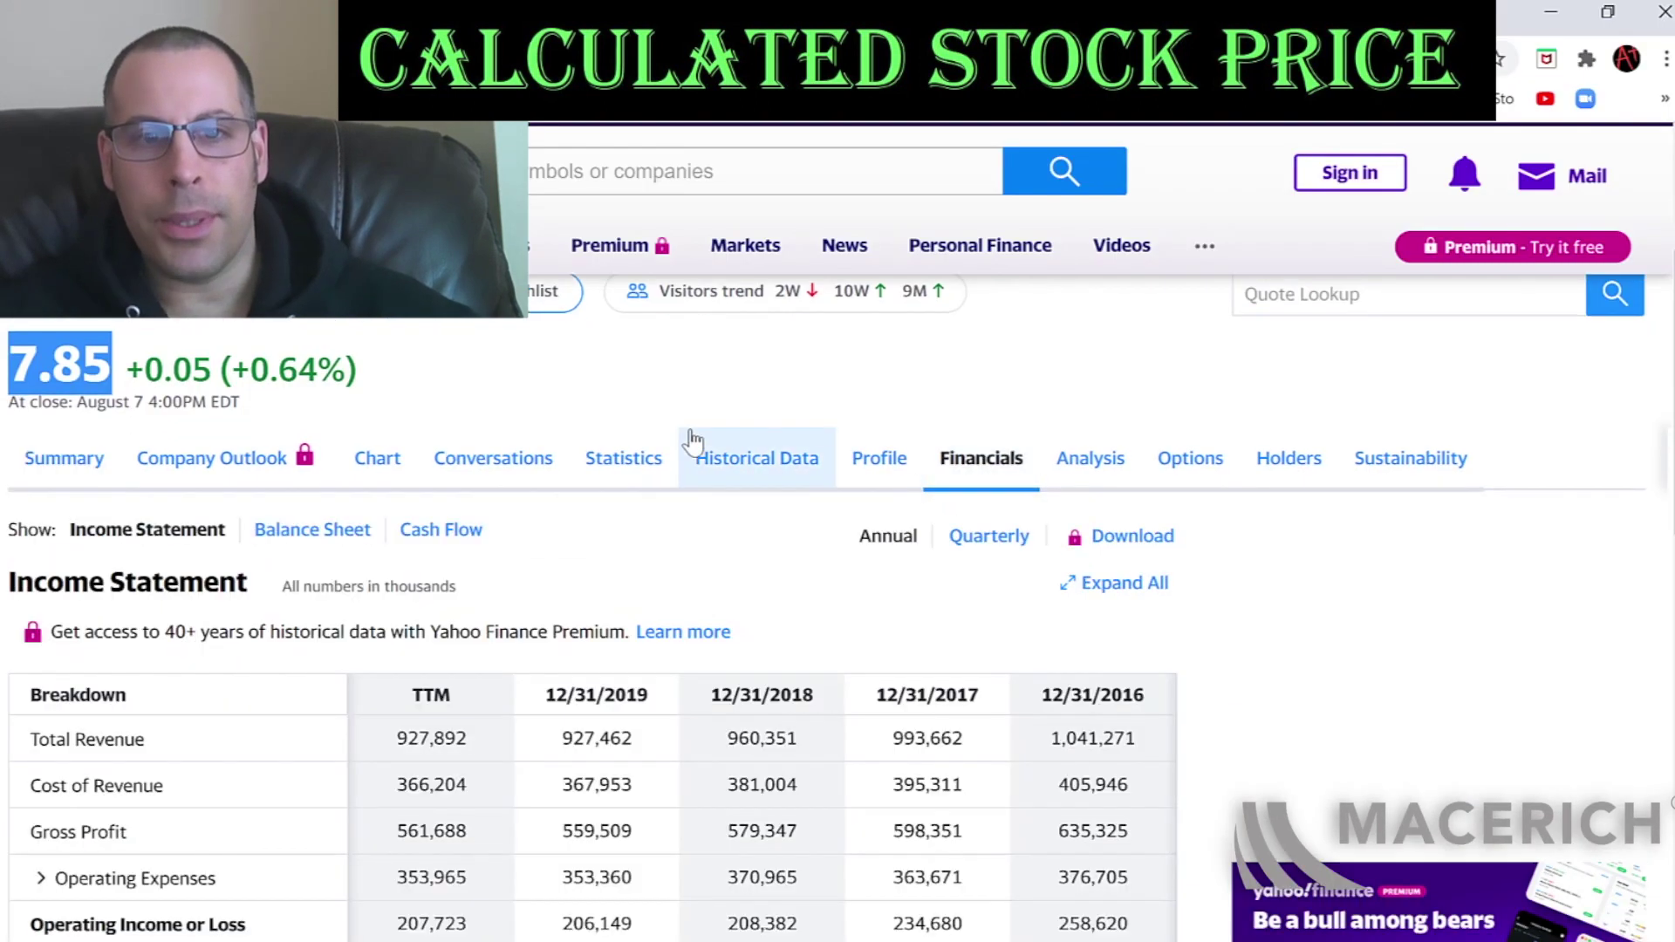
{"action": "left_click", "coordinate": [441, 689]}
{"action": "scroll", "coordinate": [488, 582], "scroll_direction": "down", "scroll_amount": 5}
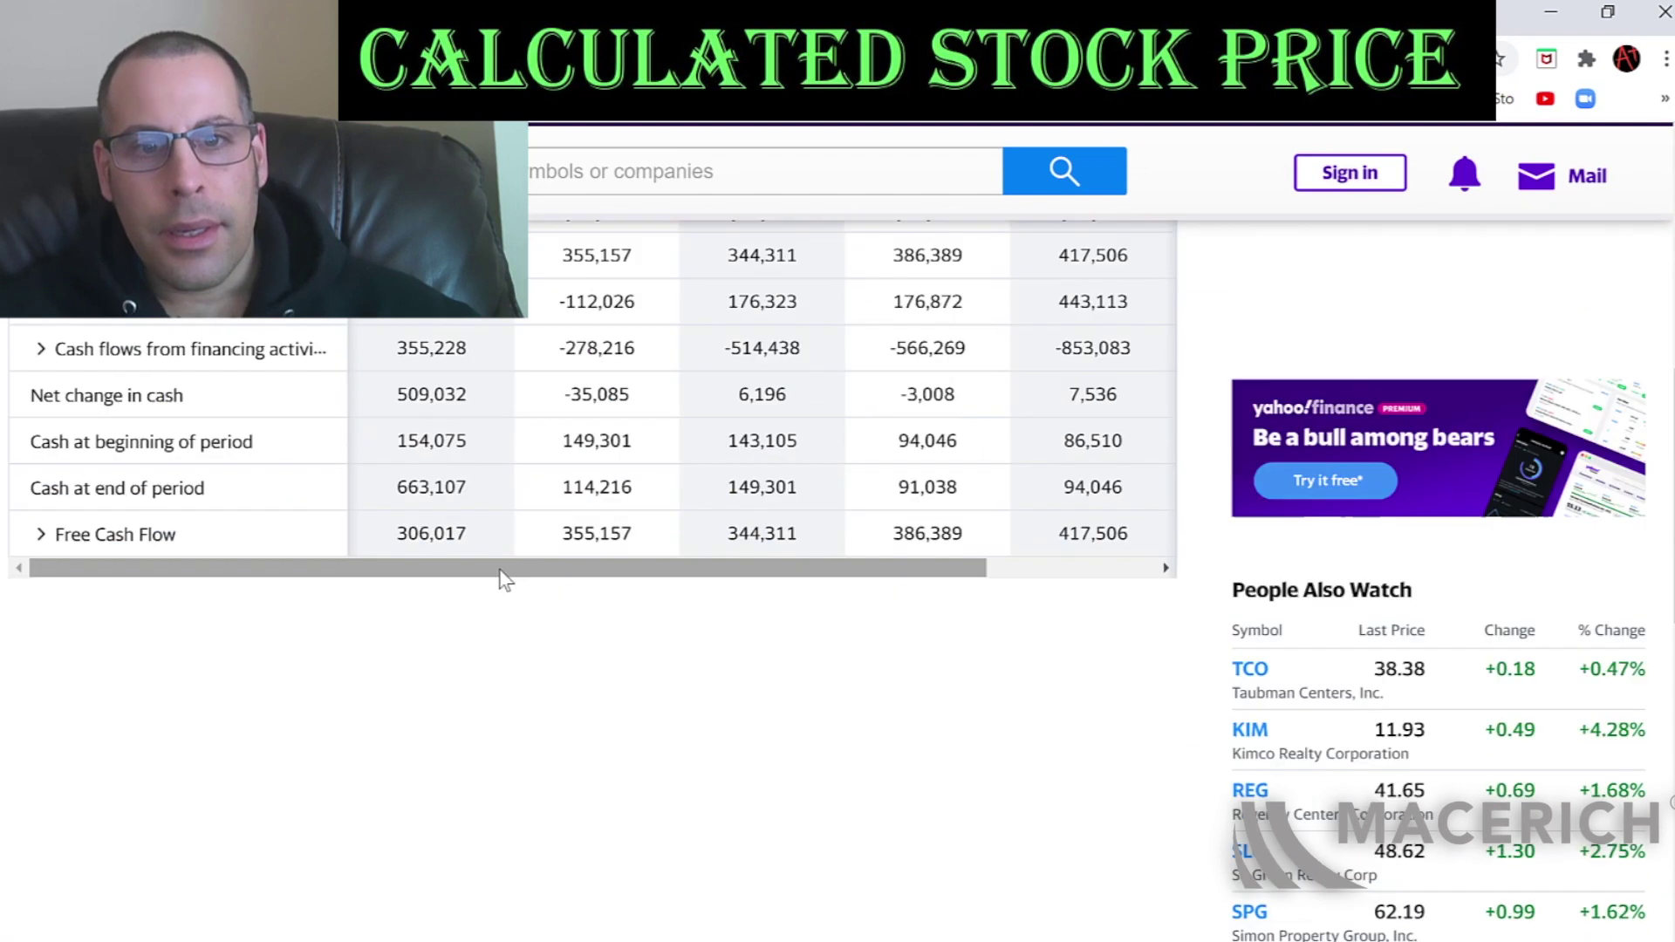
{"action": "left_click_drag", "start_coordinate": [523, 534], "coordinate": [859, 539]}
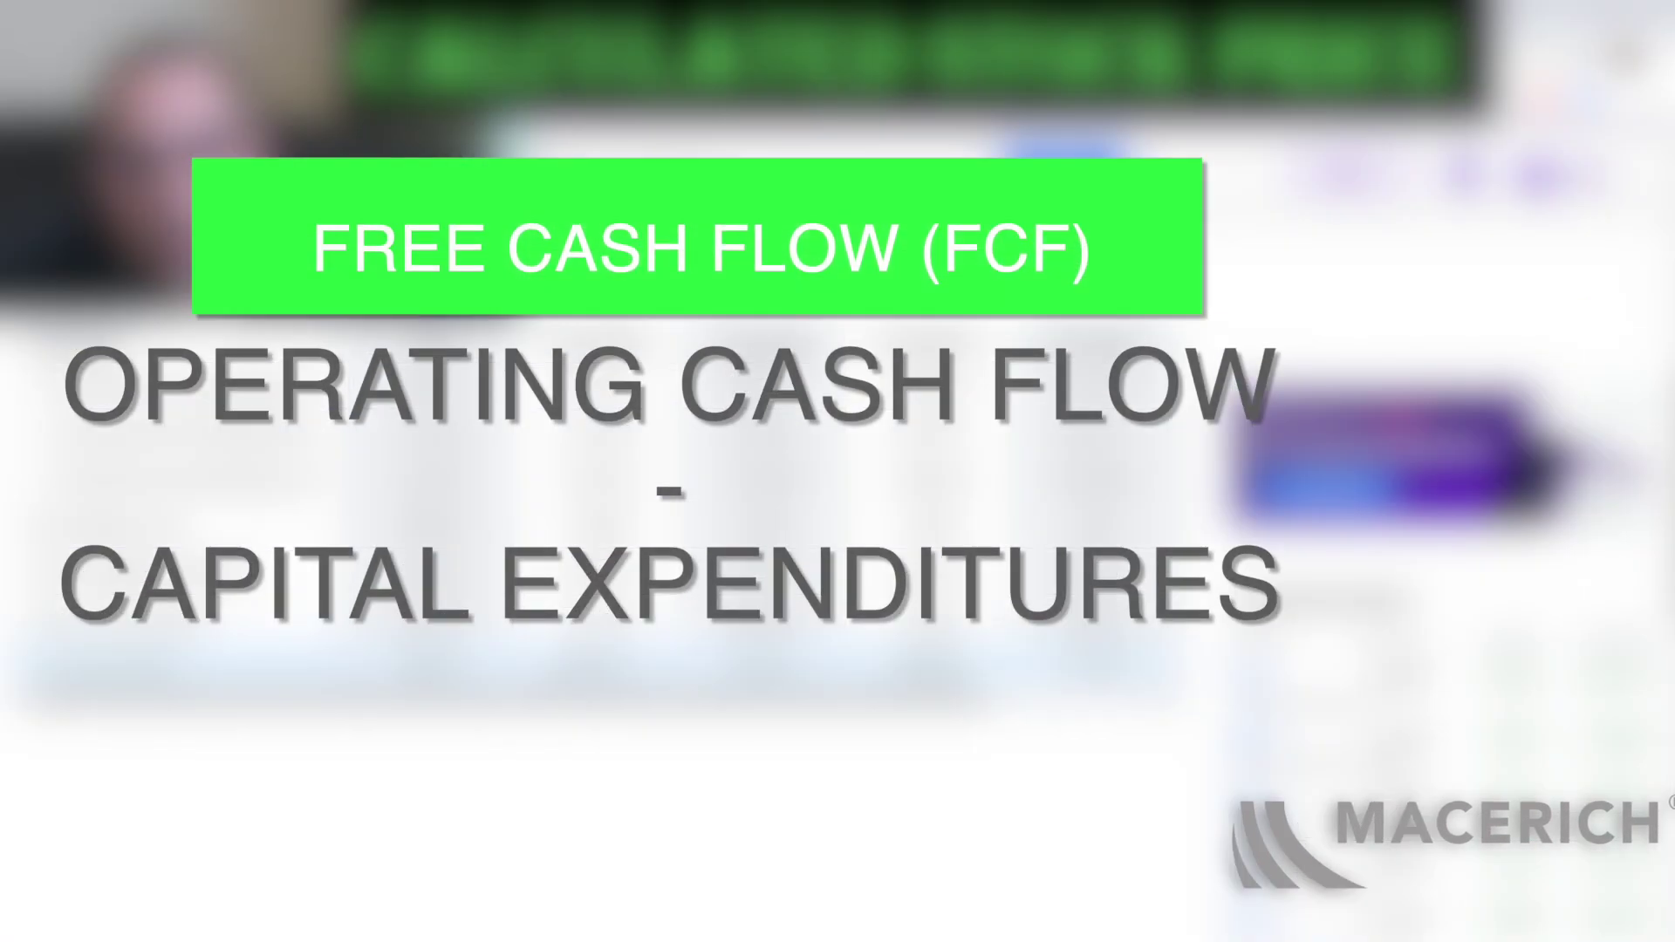
{"action": "left_click_drag", "start_coordinate": [640, 679], "coordinate": [1129, 670]}
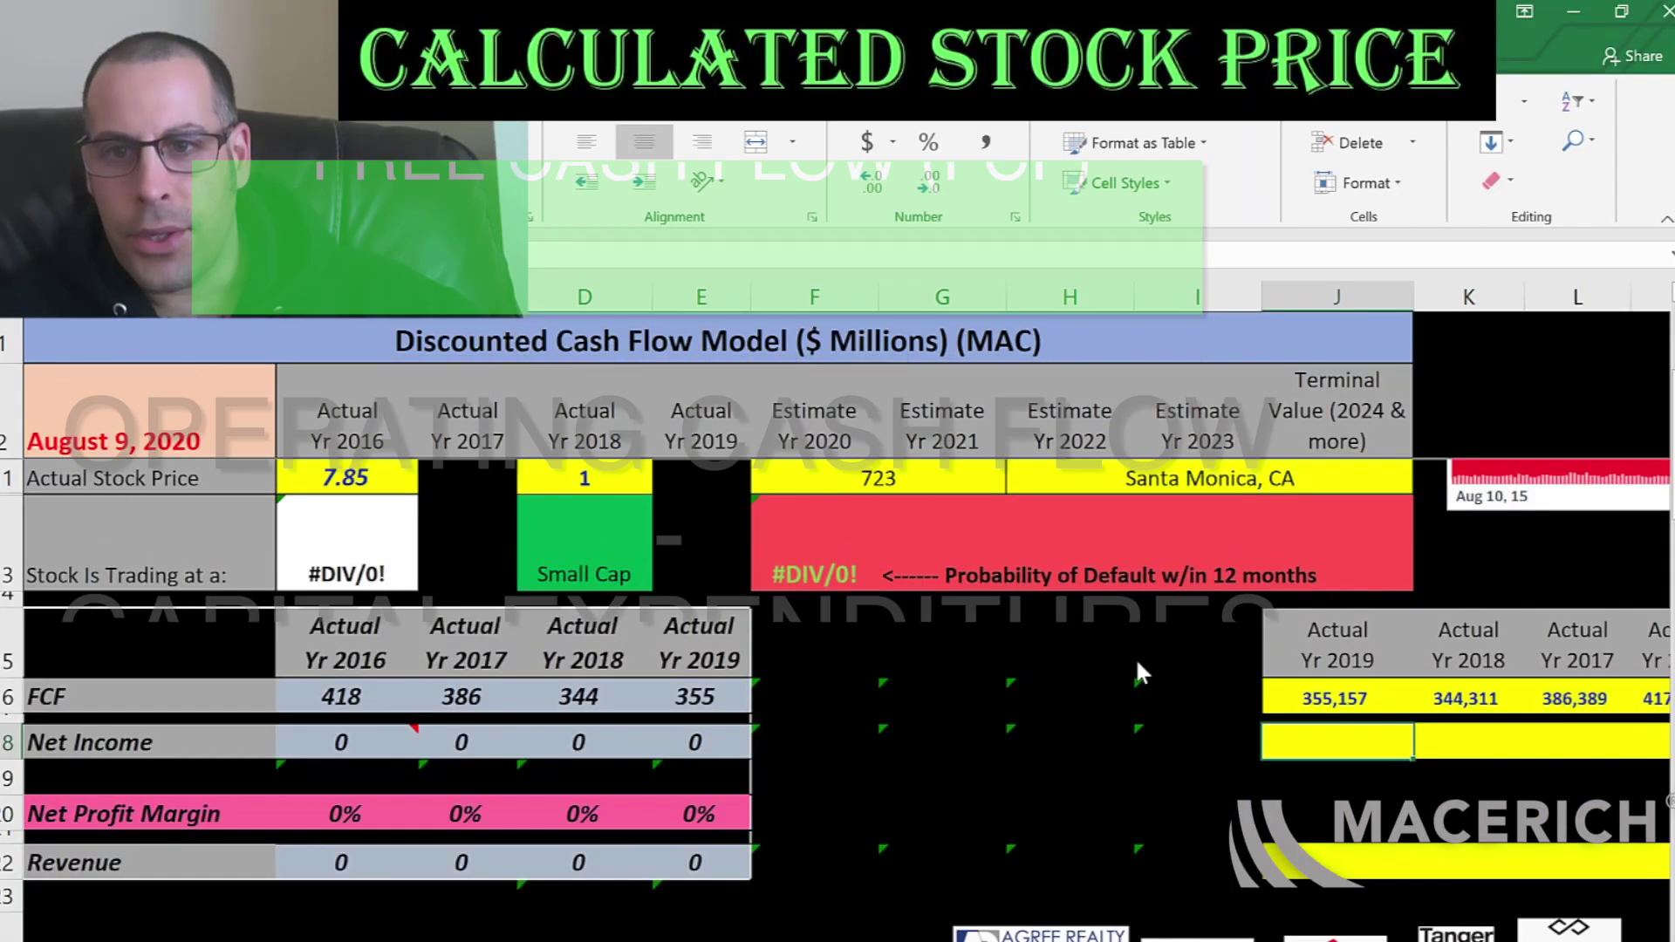
Paste the yearly Net Income from the income statement into the DCF sheet as text.
{"action": "key", "text": "alt+Tab"}
{"action": "scroll", "coordinate": [565, 344], "scroll_direction": "up", "scroll_amount": 1}
{"action": "scroll", "coordinate": [563, 344], "scroll_direction": "up", "scroll_amount": 2}
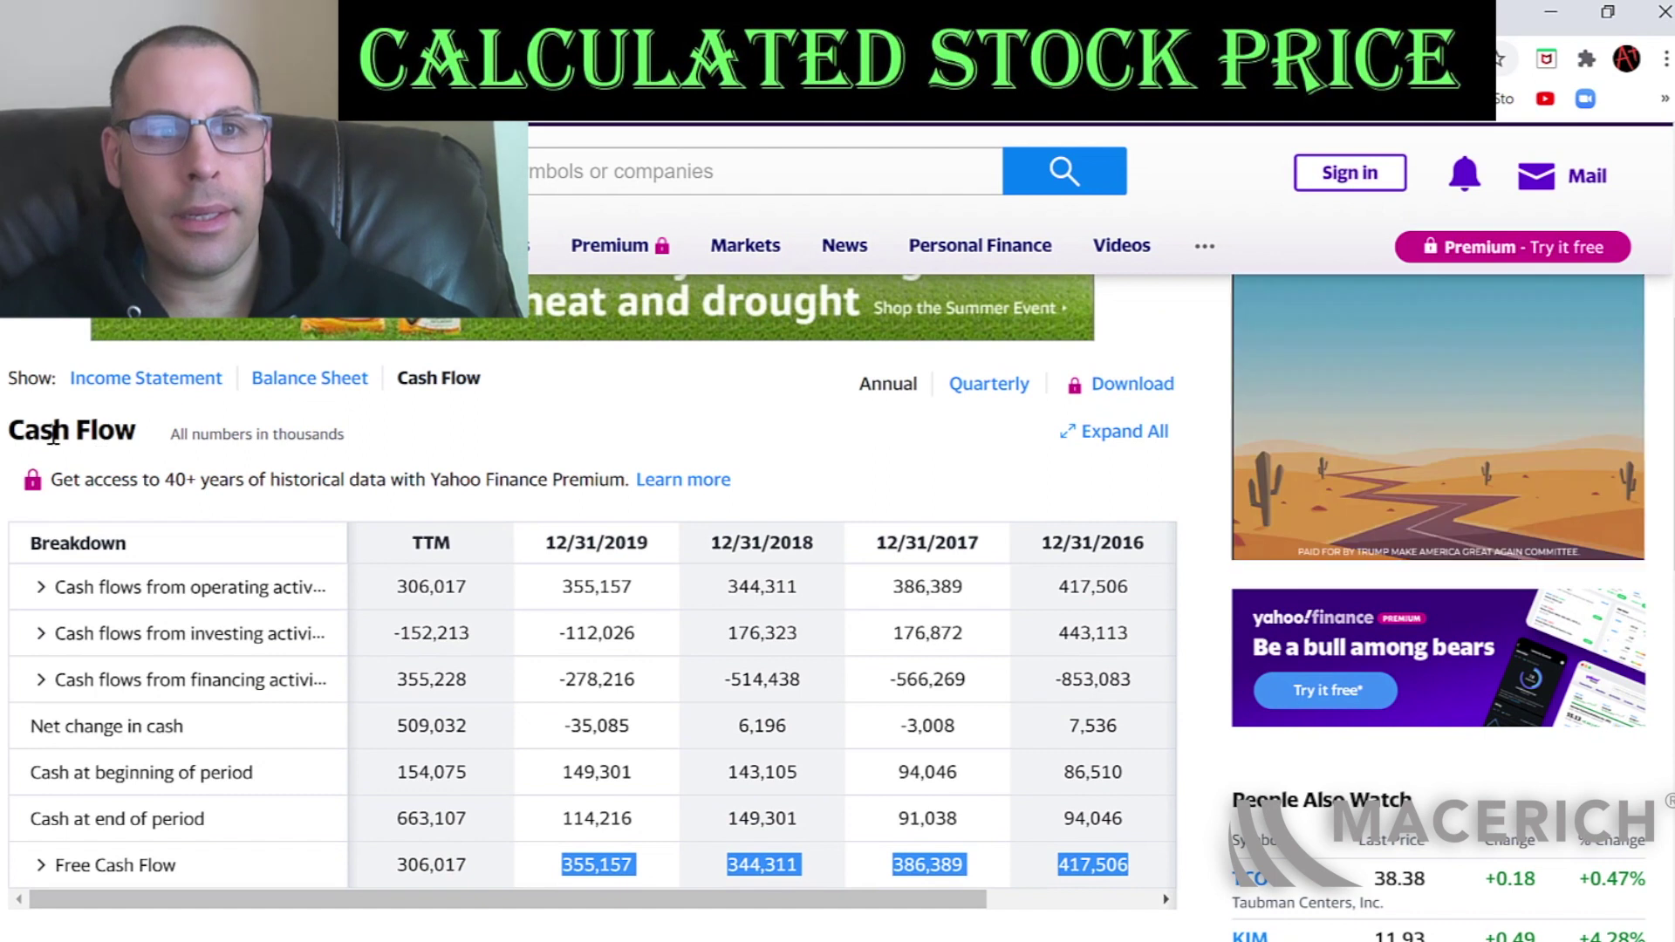
{"action": "left_click", "coordinate": [188, 378]}
{"action": "scroll", "coordinate": [340, 471], "scroll_direction": "down", "scroll_amount": 7}
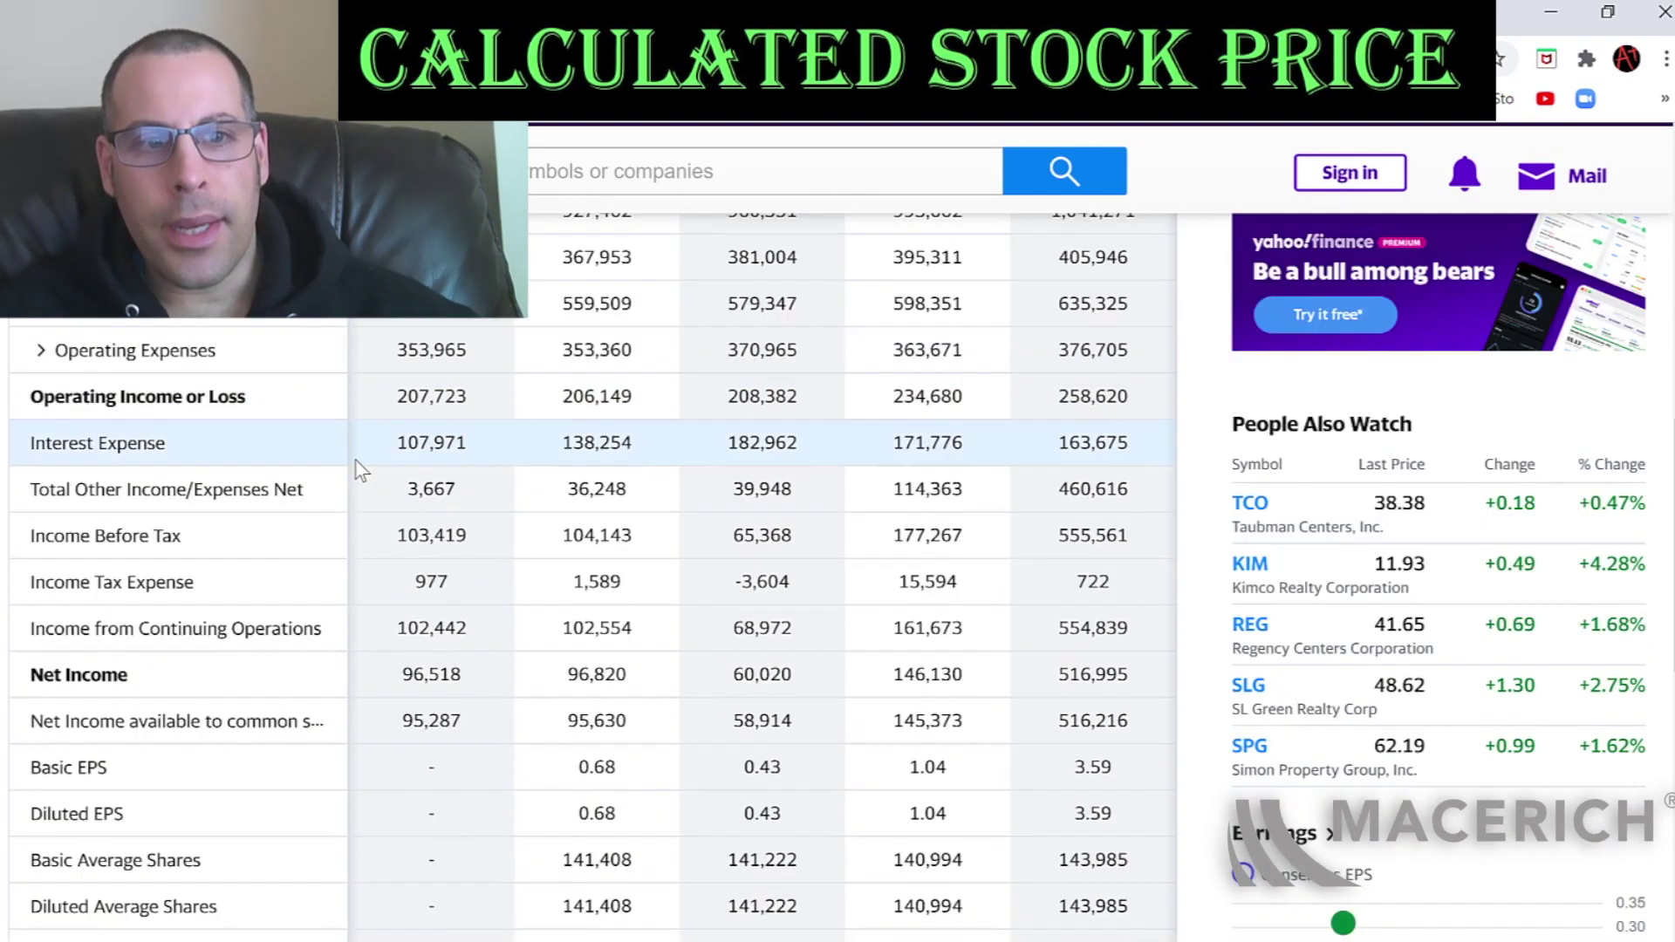
{"action": "left_click_drag", "start_coordinate": [562, 425], "coordinate": [1133, 446]}
{"action": "key", "text": "ctrl+c"}
{"action": "key", "text": "alt+Tab"}
{"action": "key", "text": "Menu"}
{"action": "key", "text": "s"}
{"action": "key", "text": "Return"}
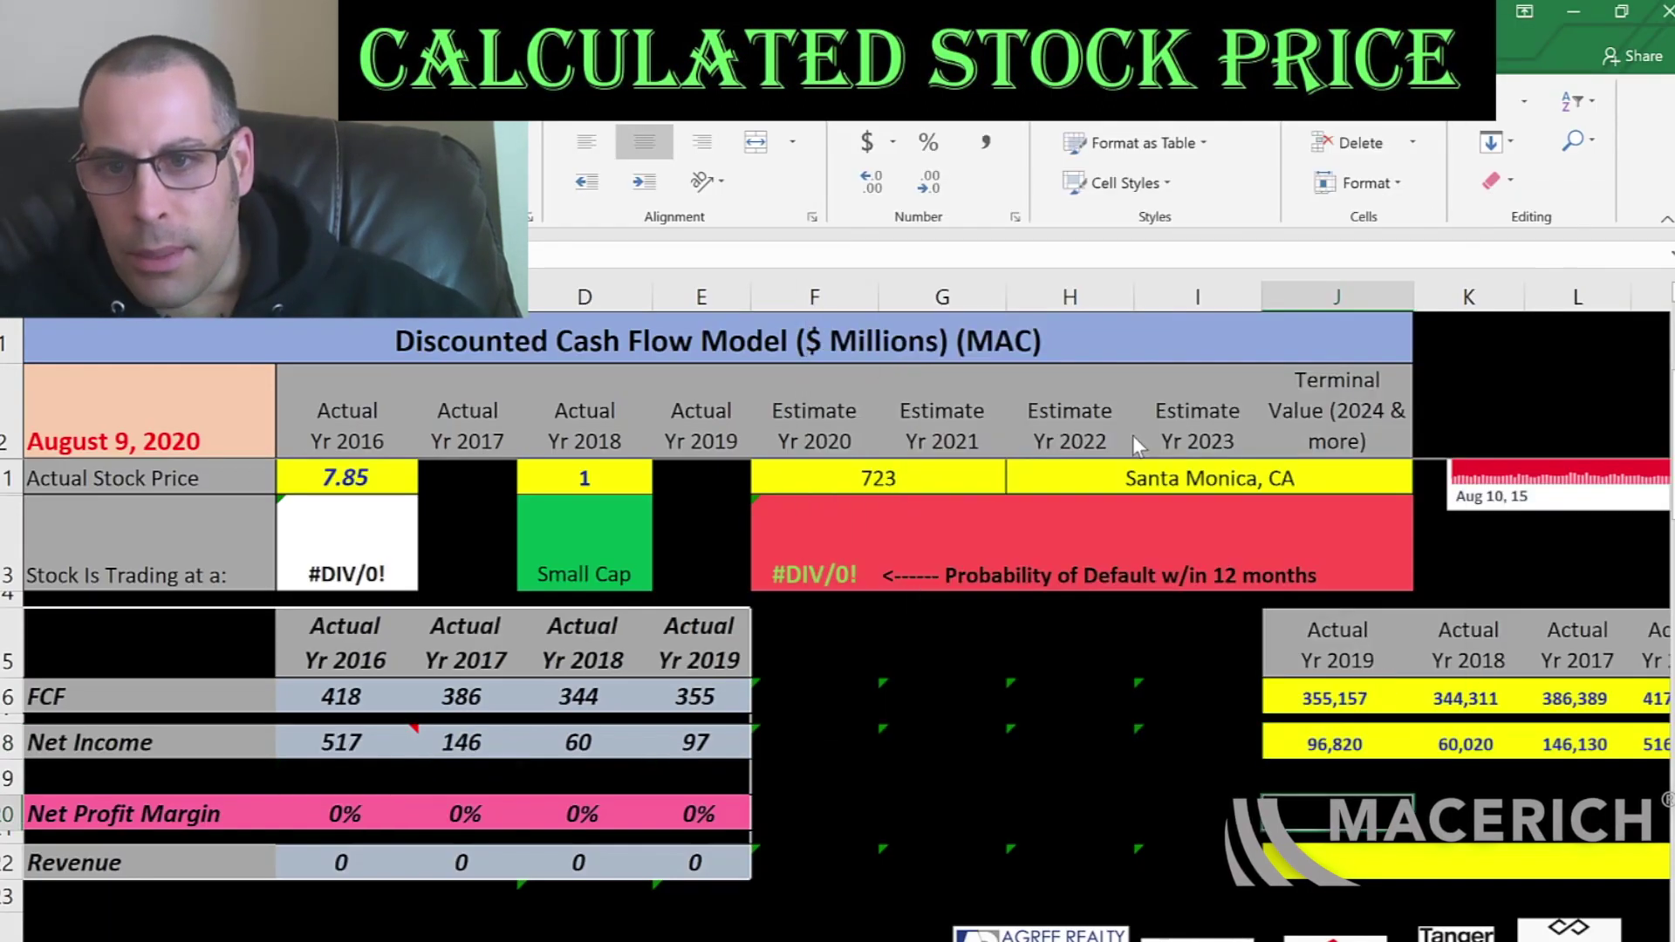
Copy the four years of Total Revenue from the income statement.
{"action": "key", "text": "alt+Tab"}
{"action": "scroll", "coordinate": [820, 305], "scroll_direction": "up", "scroll_amount": 2}
{"action": "scroll", "coordinate": [611, 419], "scroll_direction": "up", "scroll_amount": 3}
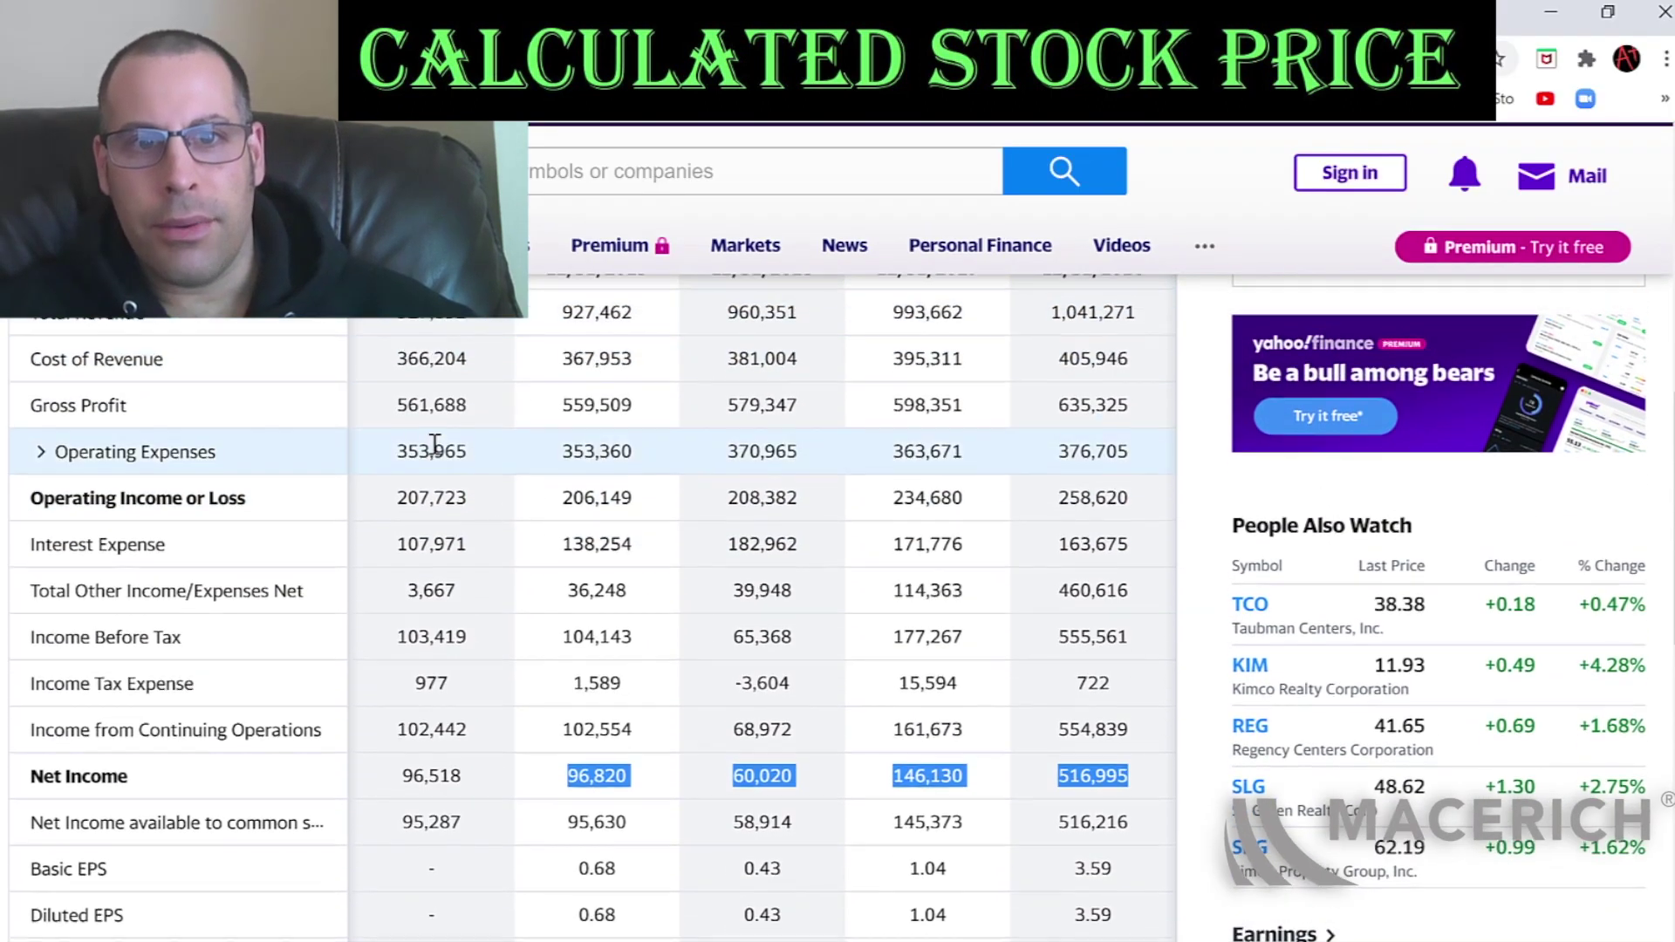
{"action": "left_click_drag", "start_coordinate": [558, 460], "coordinate": [1137, 452]}
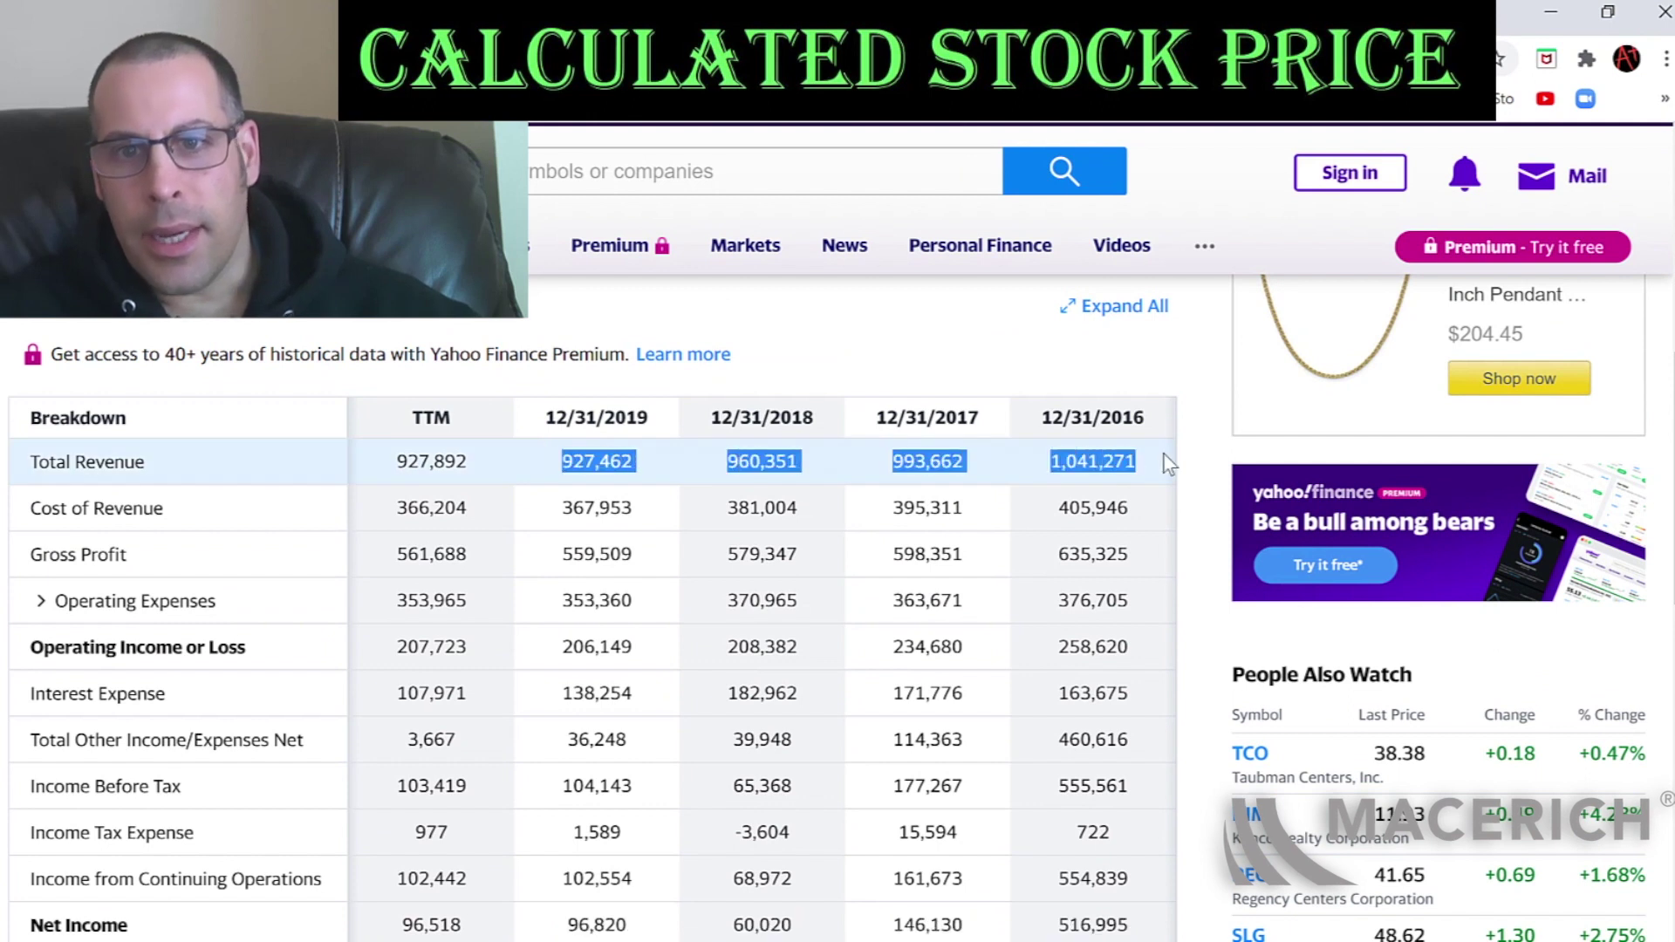
{"action": "key", "text": "ctrl+c"}
{"action": "key", "text": "alt+Tab"}
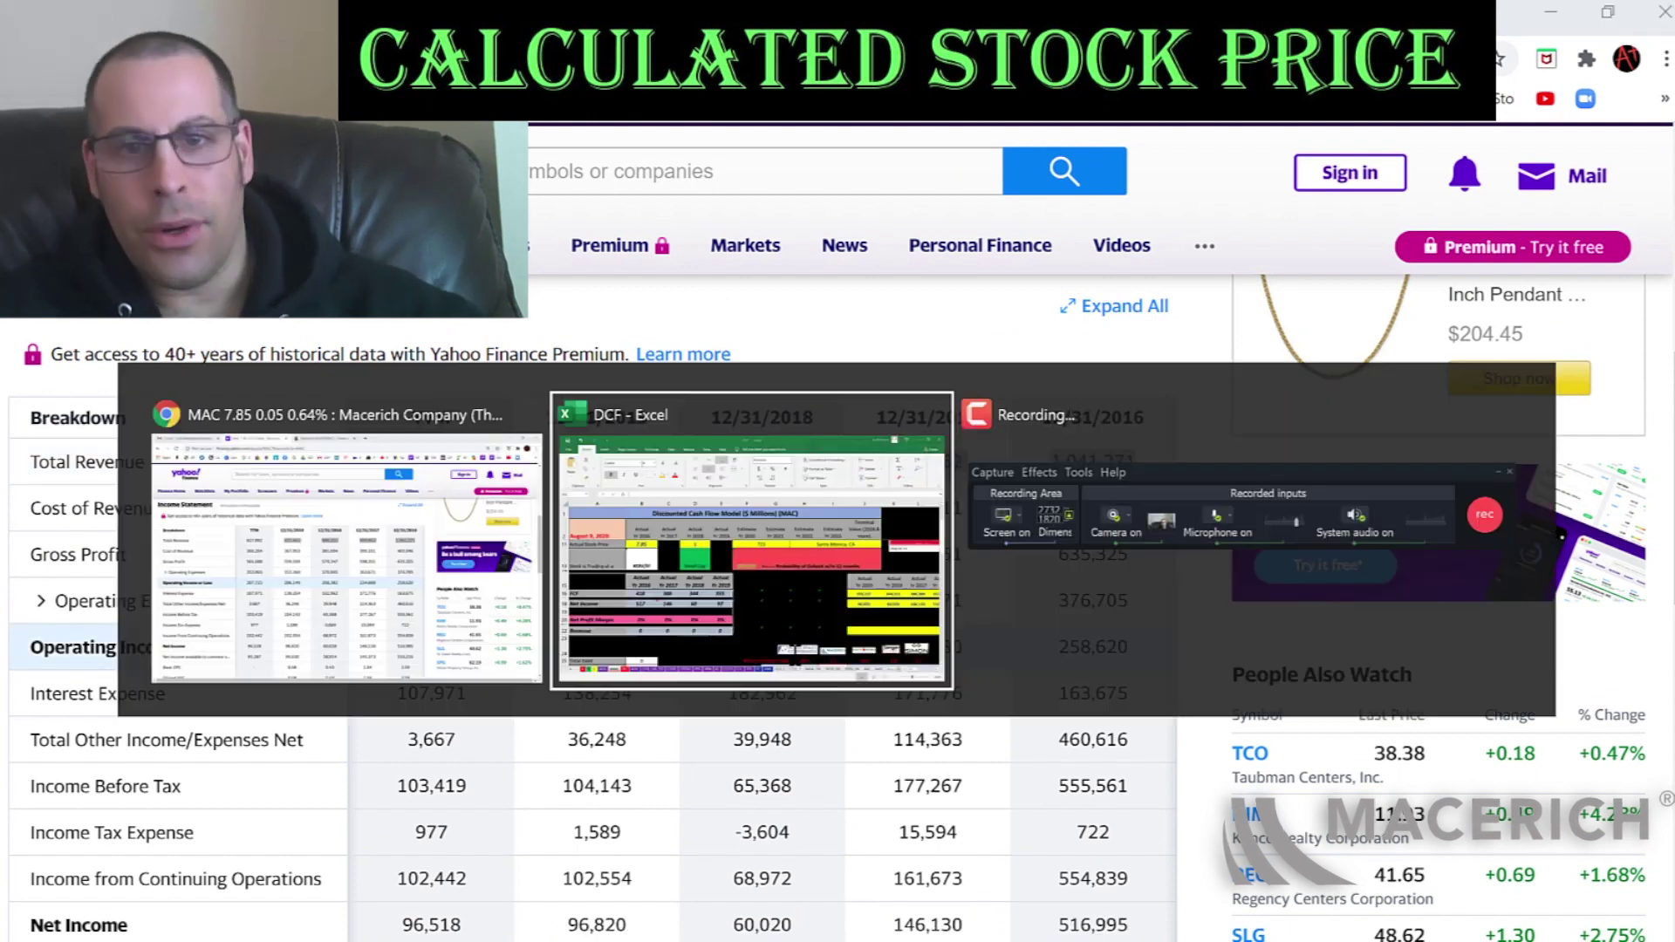
Paste the Total Revenue figures into J12 as Unicode text.
{"action": "right_click", "coordinate": [1406, 868]}
{"action": "left_click", "coordinate": [1483, 441]}
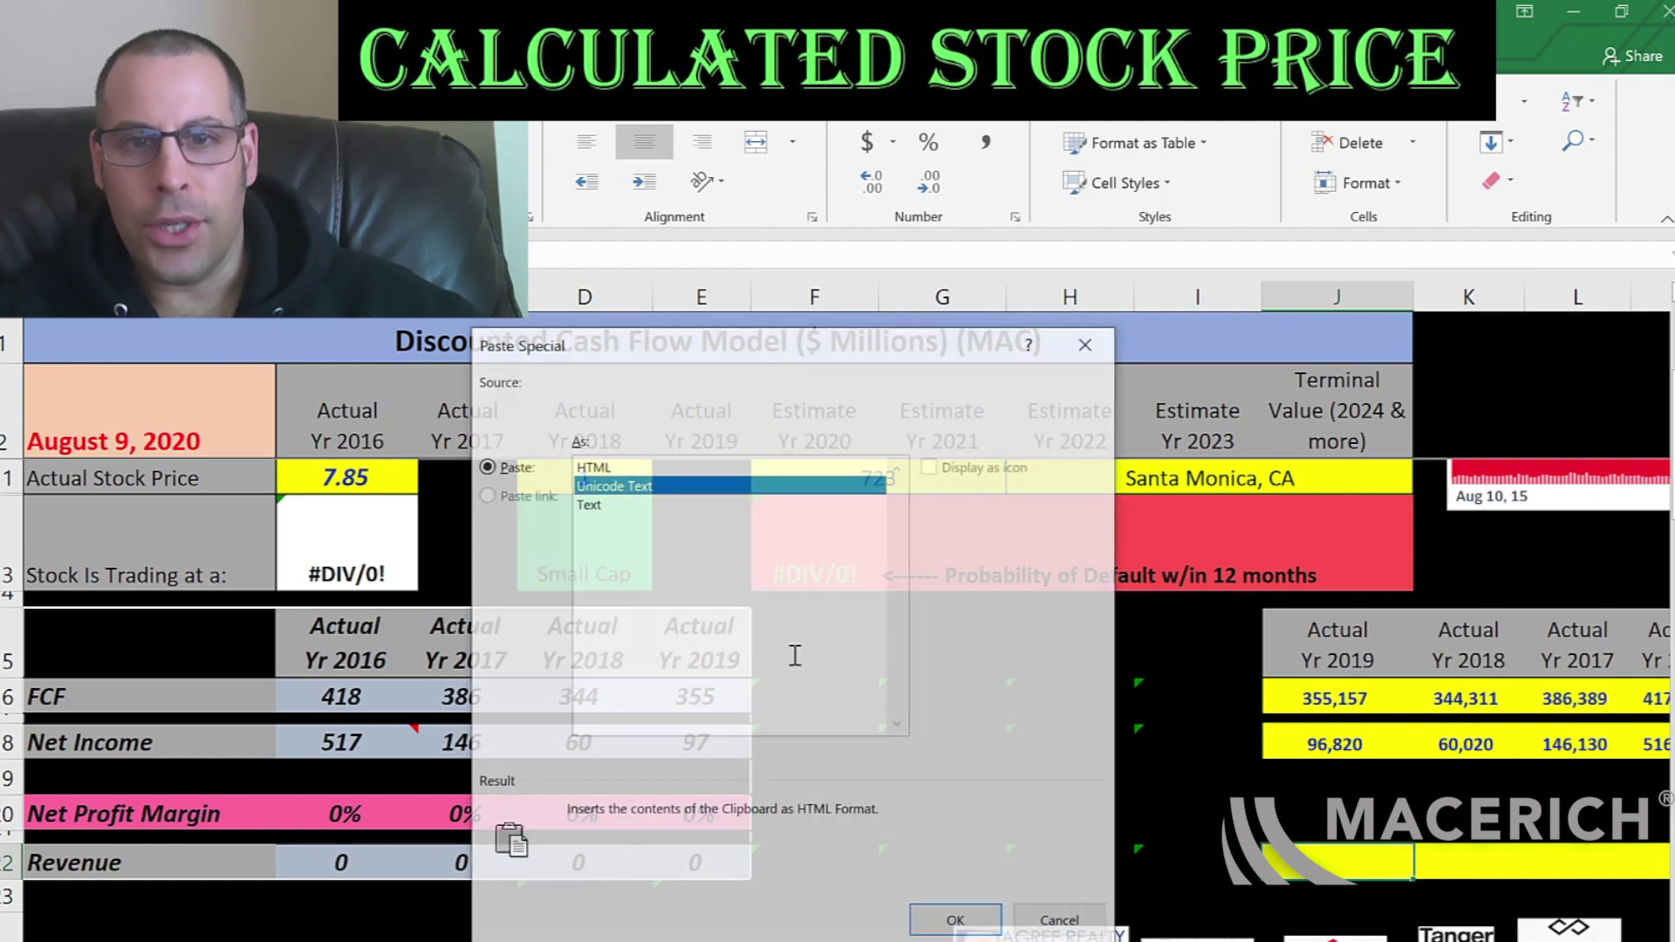
{"action": "left_click", "coordinate": [958, 920]}
Check the Net Income and revenue cells and the 50%, 15%, 6%, 10% margins.
{"action": "left_click", "coordinate": [345, 742]}
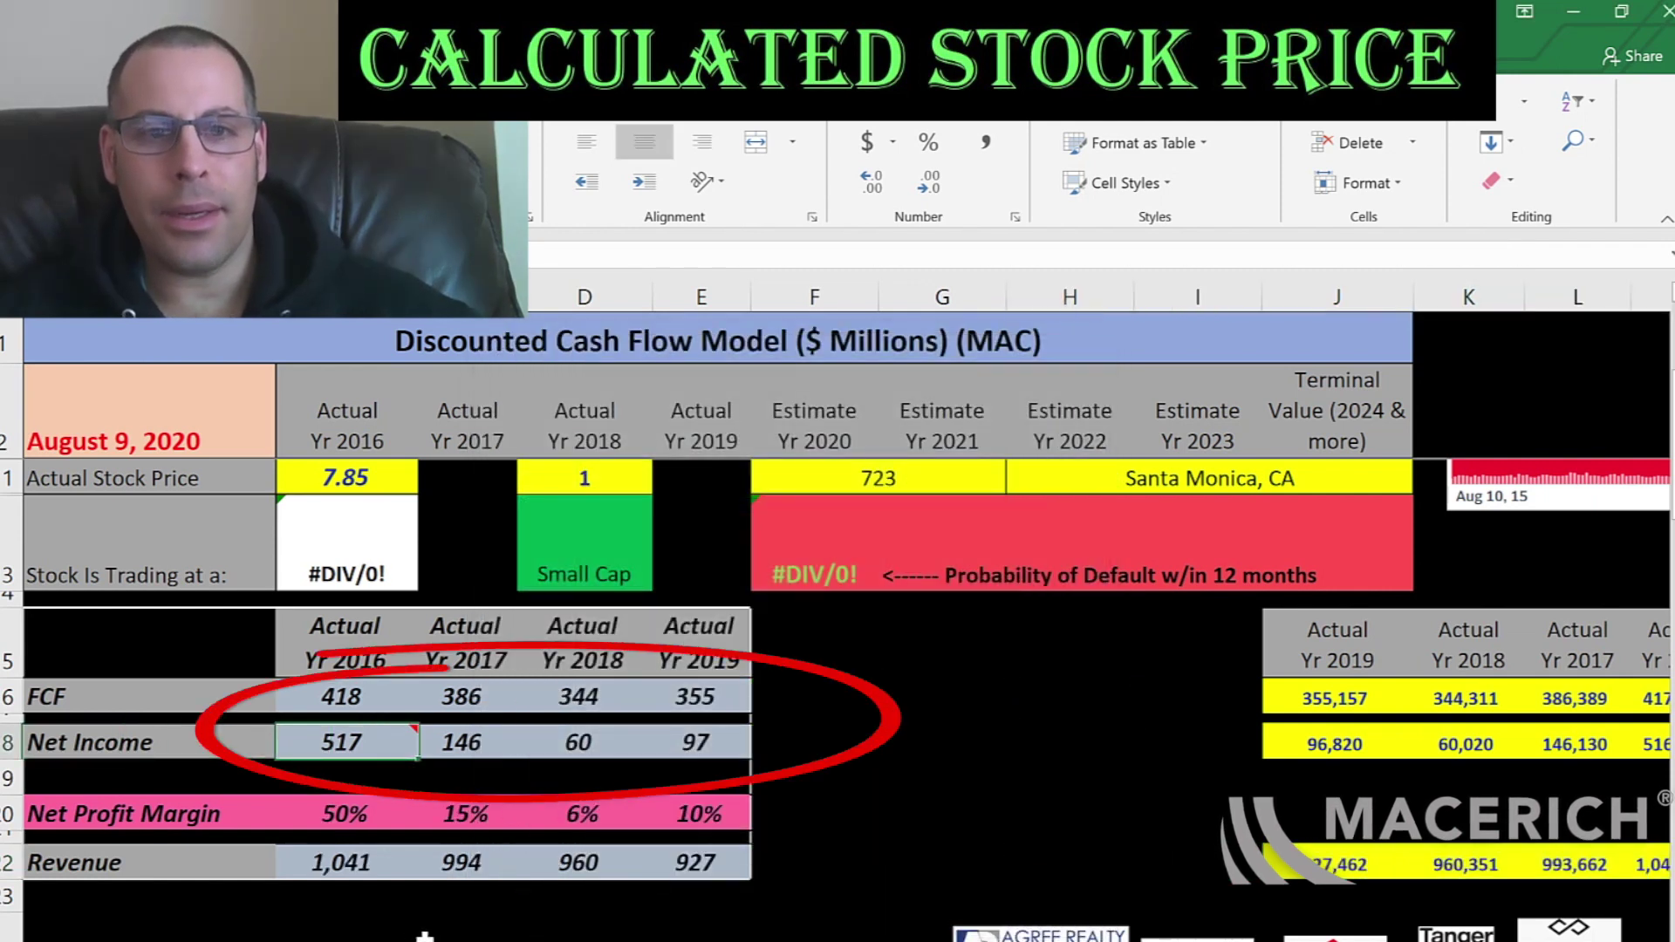
{"action": "key", "text": "Right"}
{"action": "key", "text": "Right"}
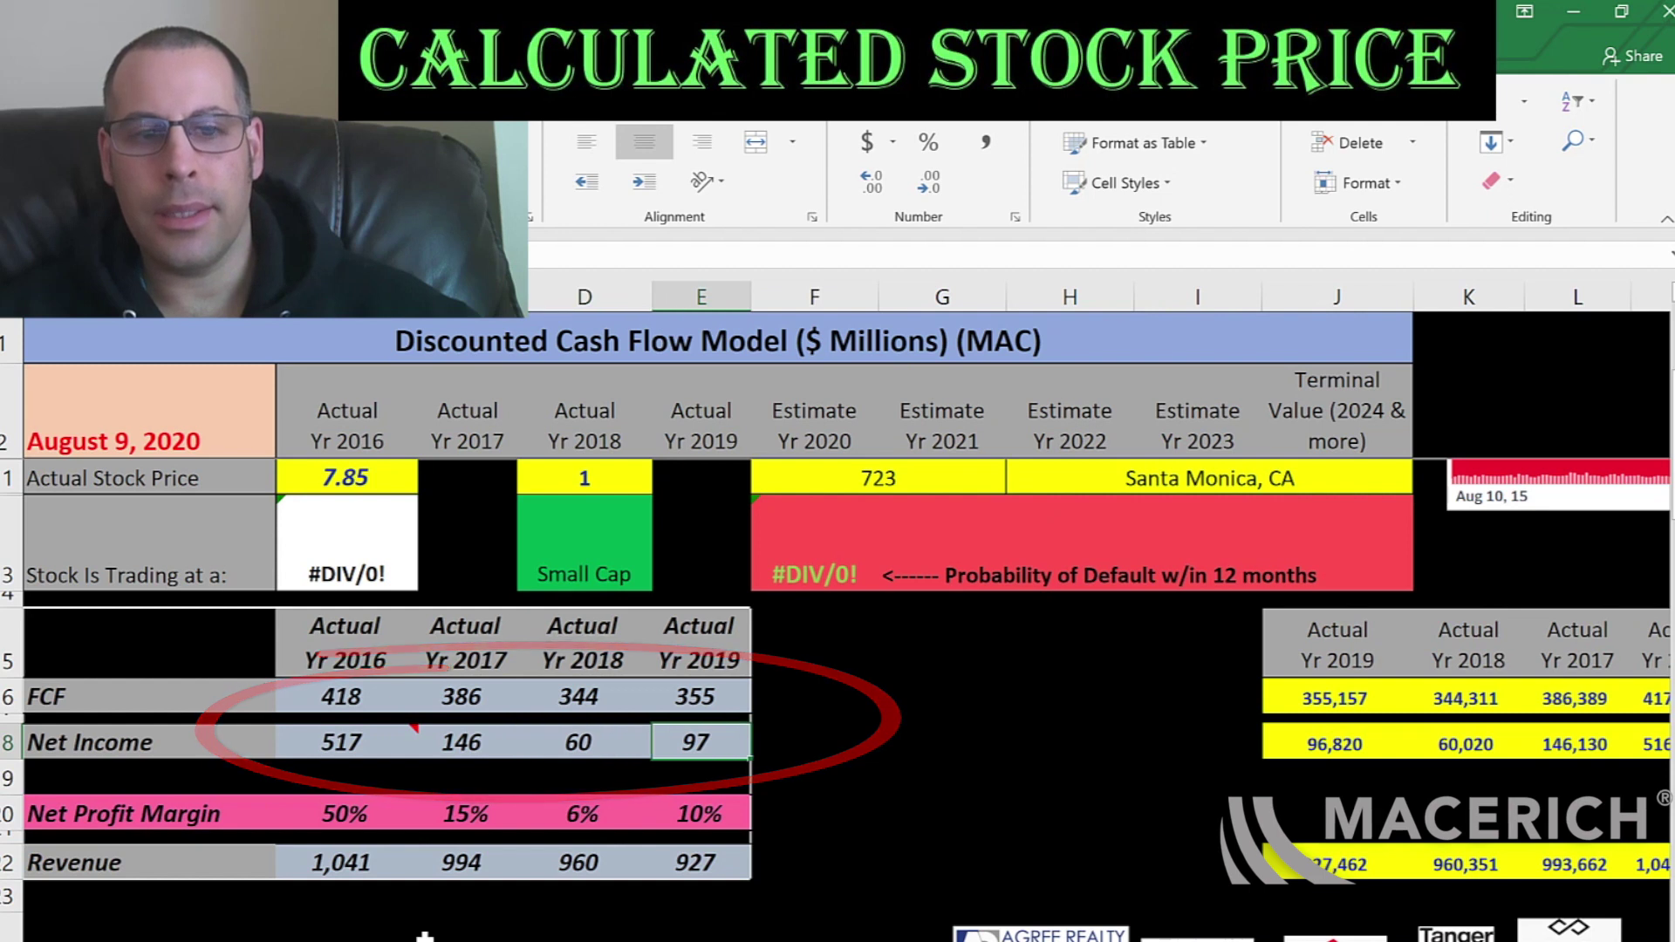
{"action": "key", "text": "Down"}
{"action": "key", "text": "Down"}
{"action": "key", "text": "Down"}
{"action": "key", "text": "Left"}
{"action": "key", "text": "Left"}
{"action": "key", "text": "Right"}
{"action": "key", "text": "Right"}
{"action": "key", "text": "Left"}
{"action": "key", "text": "Left"}
{"action": "key", "text": "Up"}
{"action": "key", "text": "Up"}
{"action": "key", "text": "Up"}
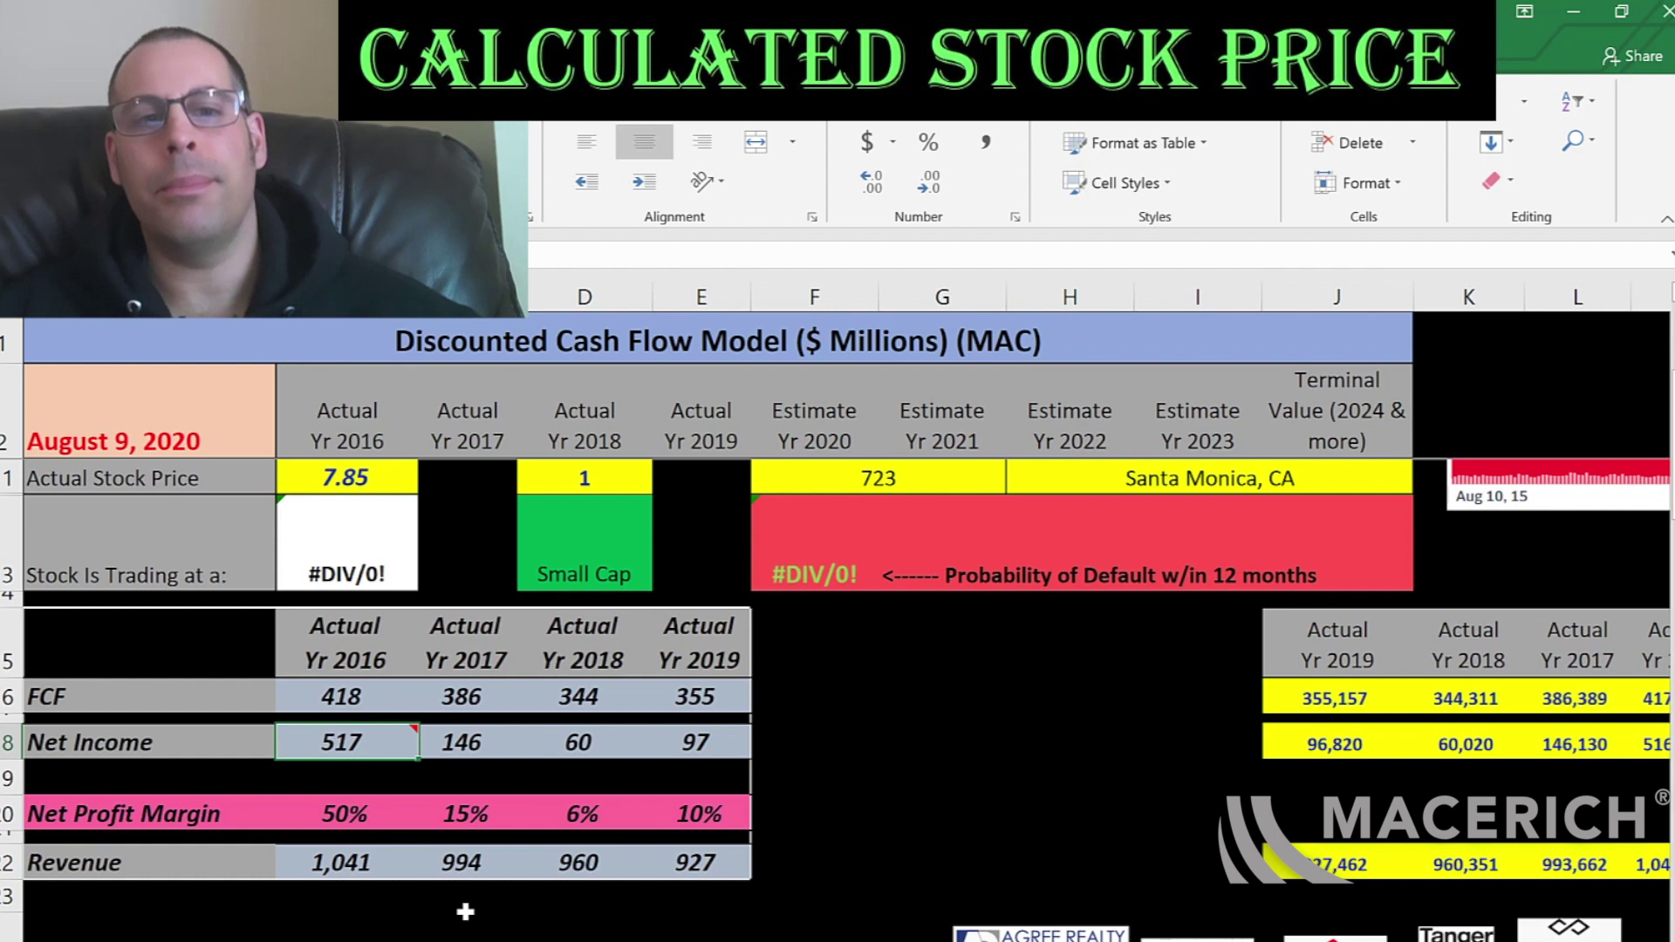
Paste MAC's 2019 interest expense of 138,254 into the yellow debt cell.
{"action": "scroll", "coordinate": [489, 829], "scroll_direction": "down", "scroll_amount": 3}
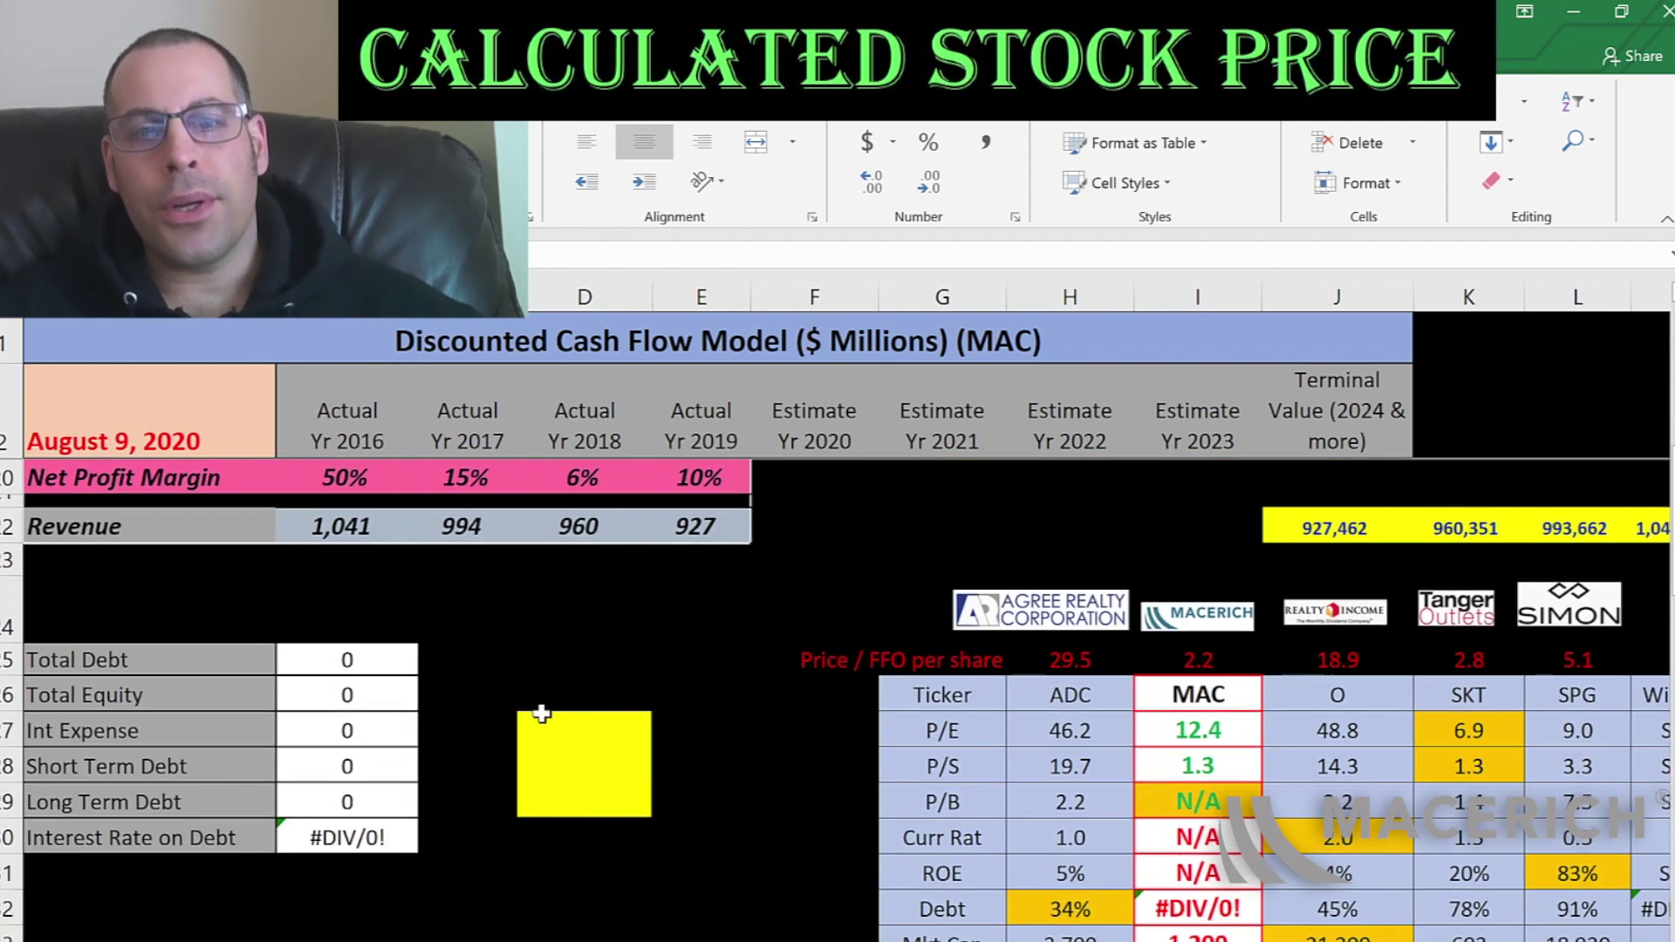
{"action": "left_click", "coordinate": [542, 715]}
{"action": "key", "text": "alt+Tab"}
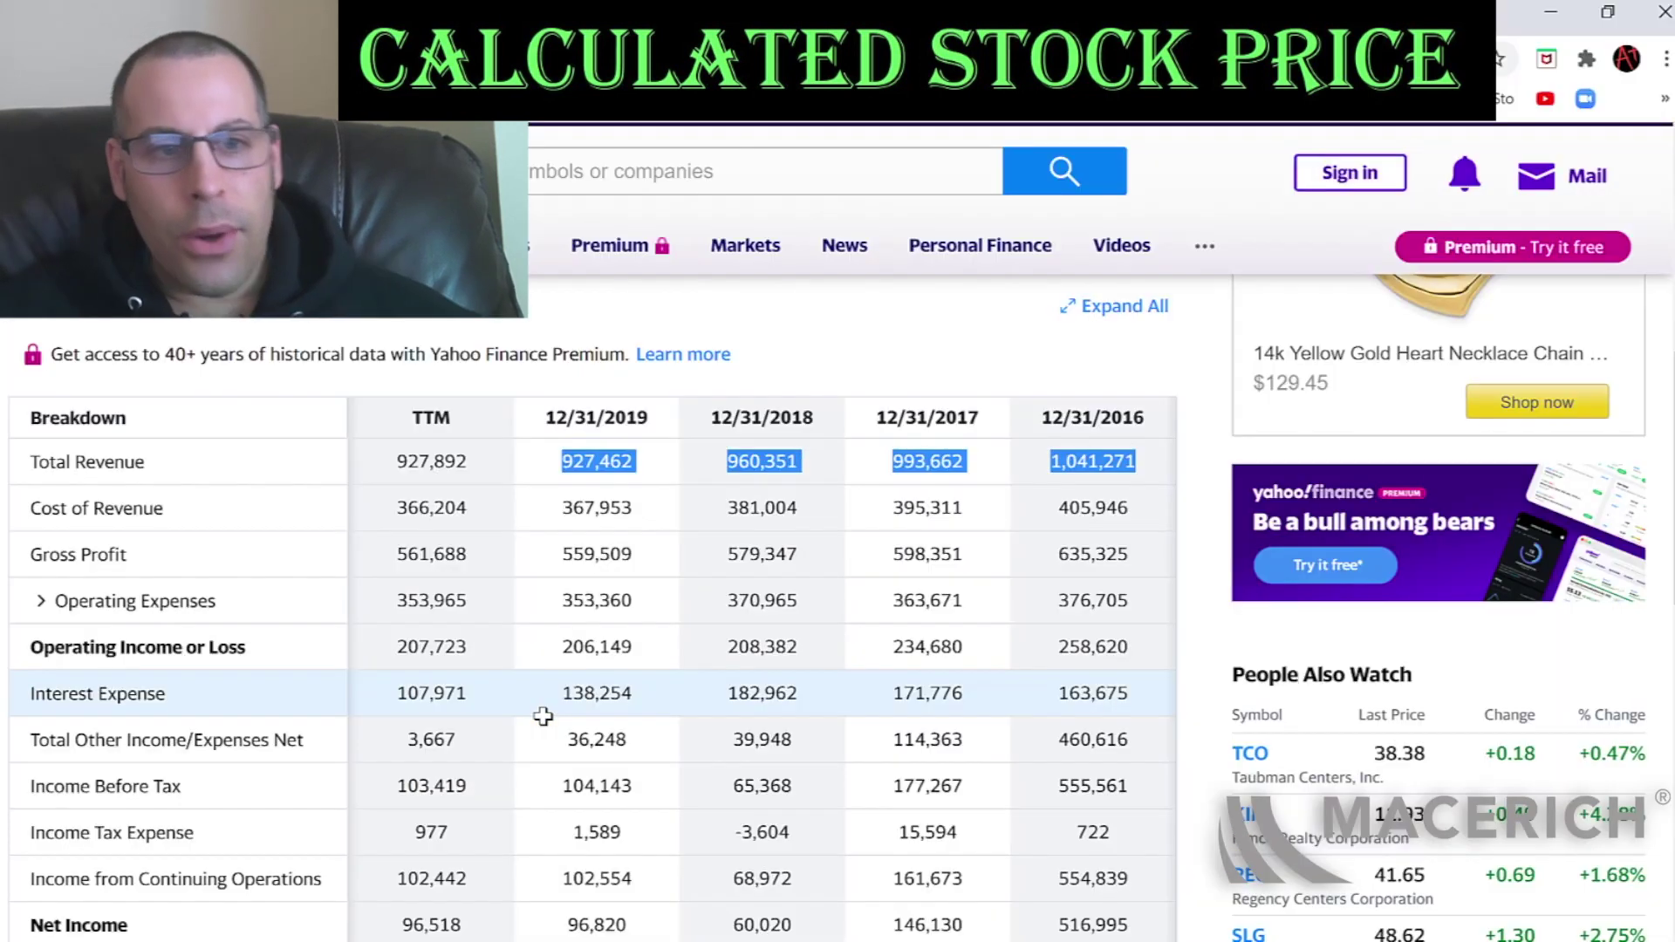
{"action": "double_click", "coordinate": [593, 691]}
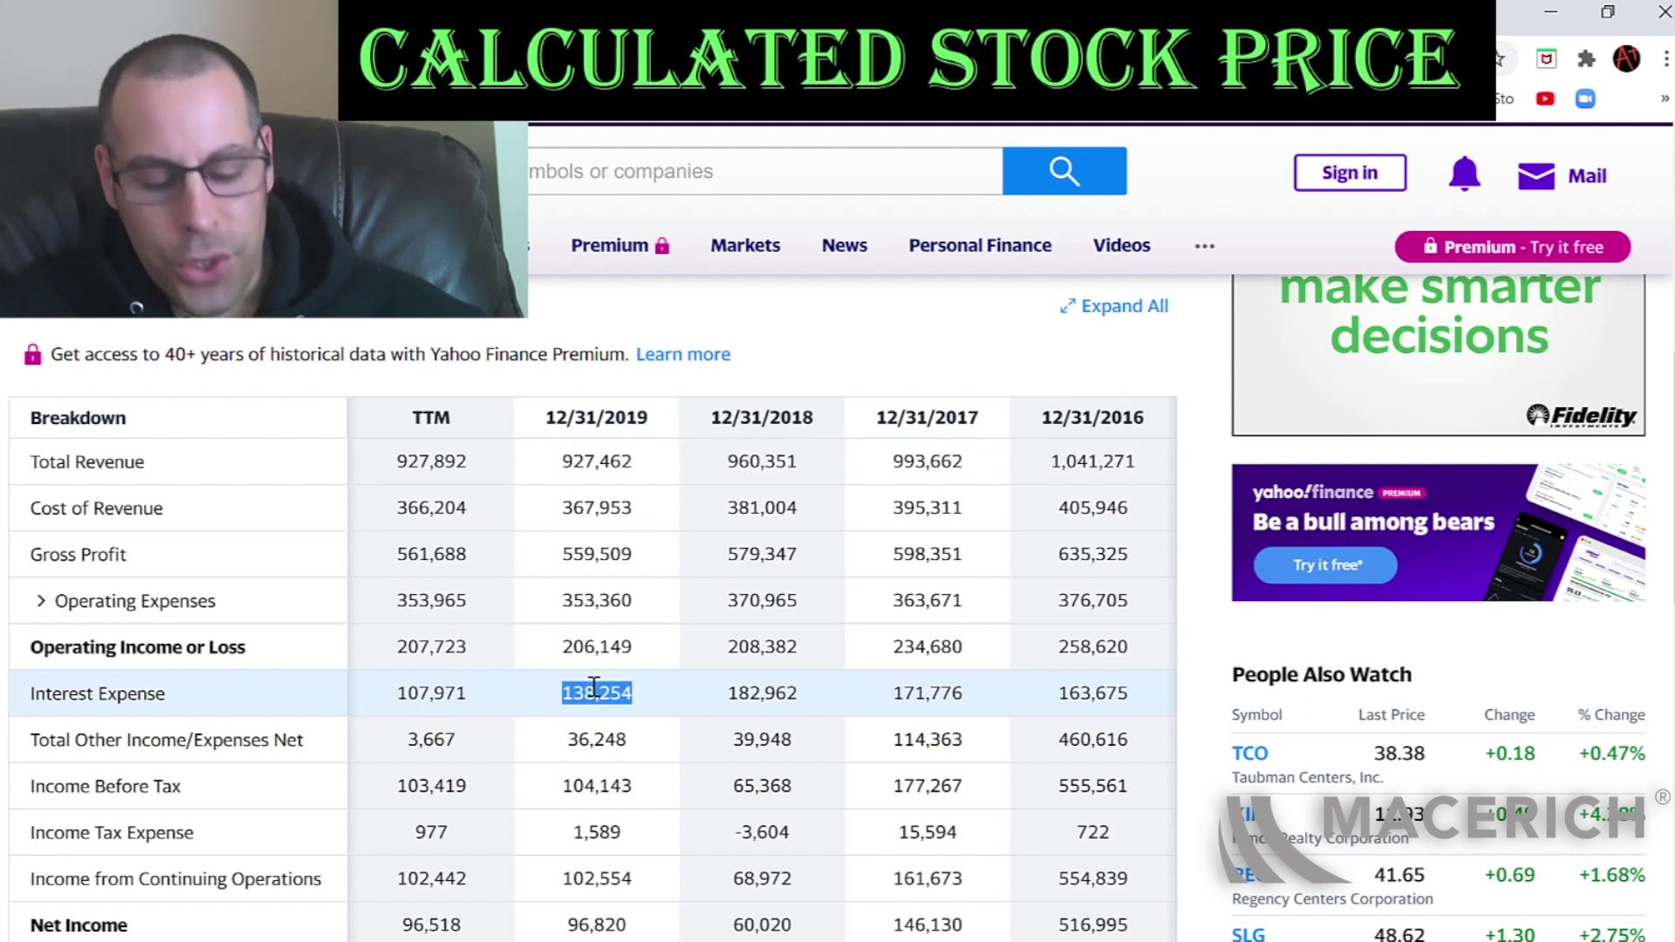
{"action": "key", "text": "ctrl+c"}
{"action": "key", "text": "alt+Tab"}
{"action": "key", "text": "ctrl+v"}
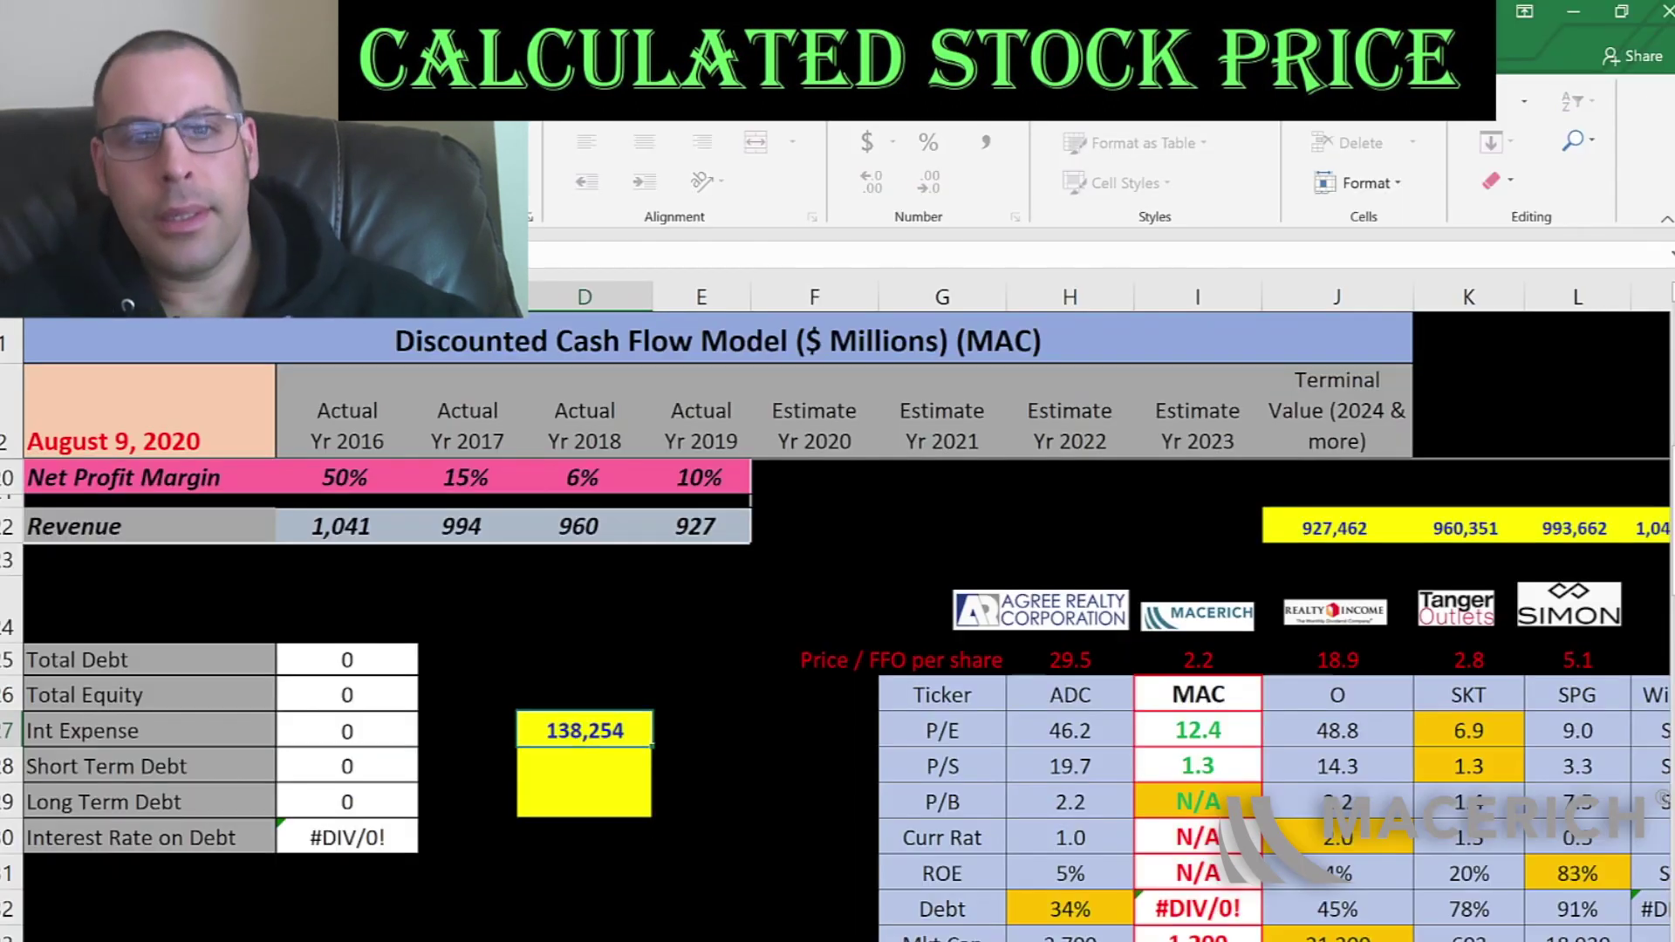
{"action": "key", "text": "alt+Tab"}
Copy the 2019 long-term debt of 5,209,976 from the balance sheet into the yellow cell.
{"action": "scroll", "coordinate": [593, 687], "scroll_direction": "up", "scroll_amount": 1}
{"action": "scroll", "coordinate": [593, 686], "scroll_direction": "up", "scroll_amount": 1}
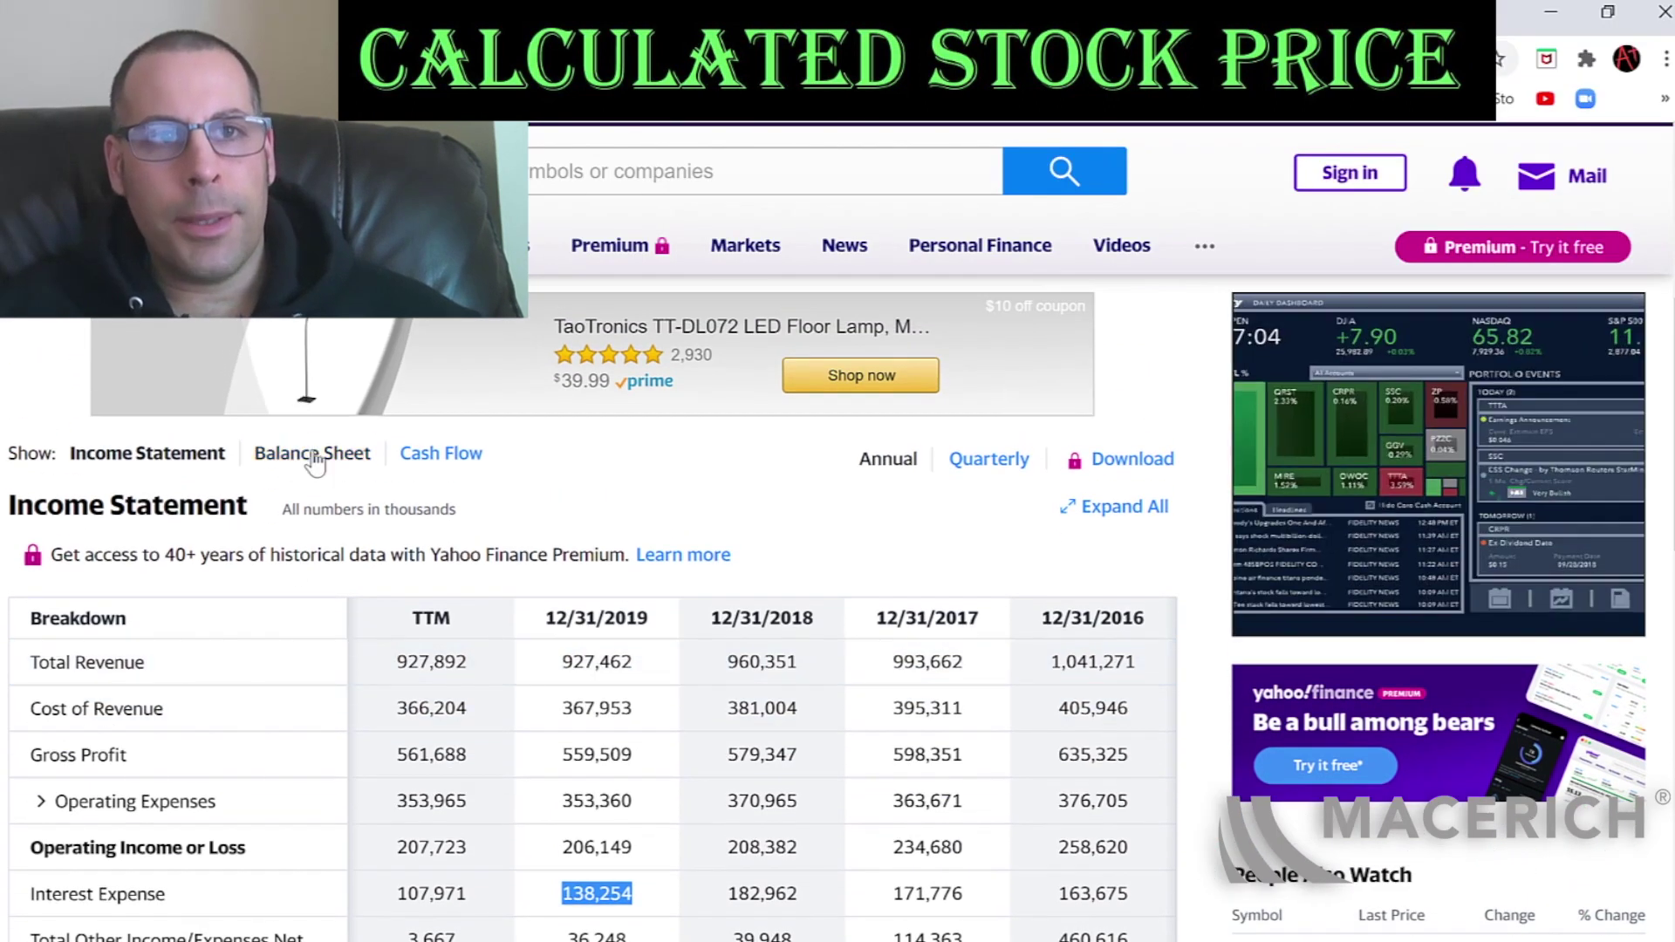
{"action": "left_click", "coordinate": [310, 454]}
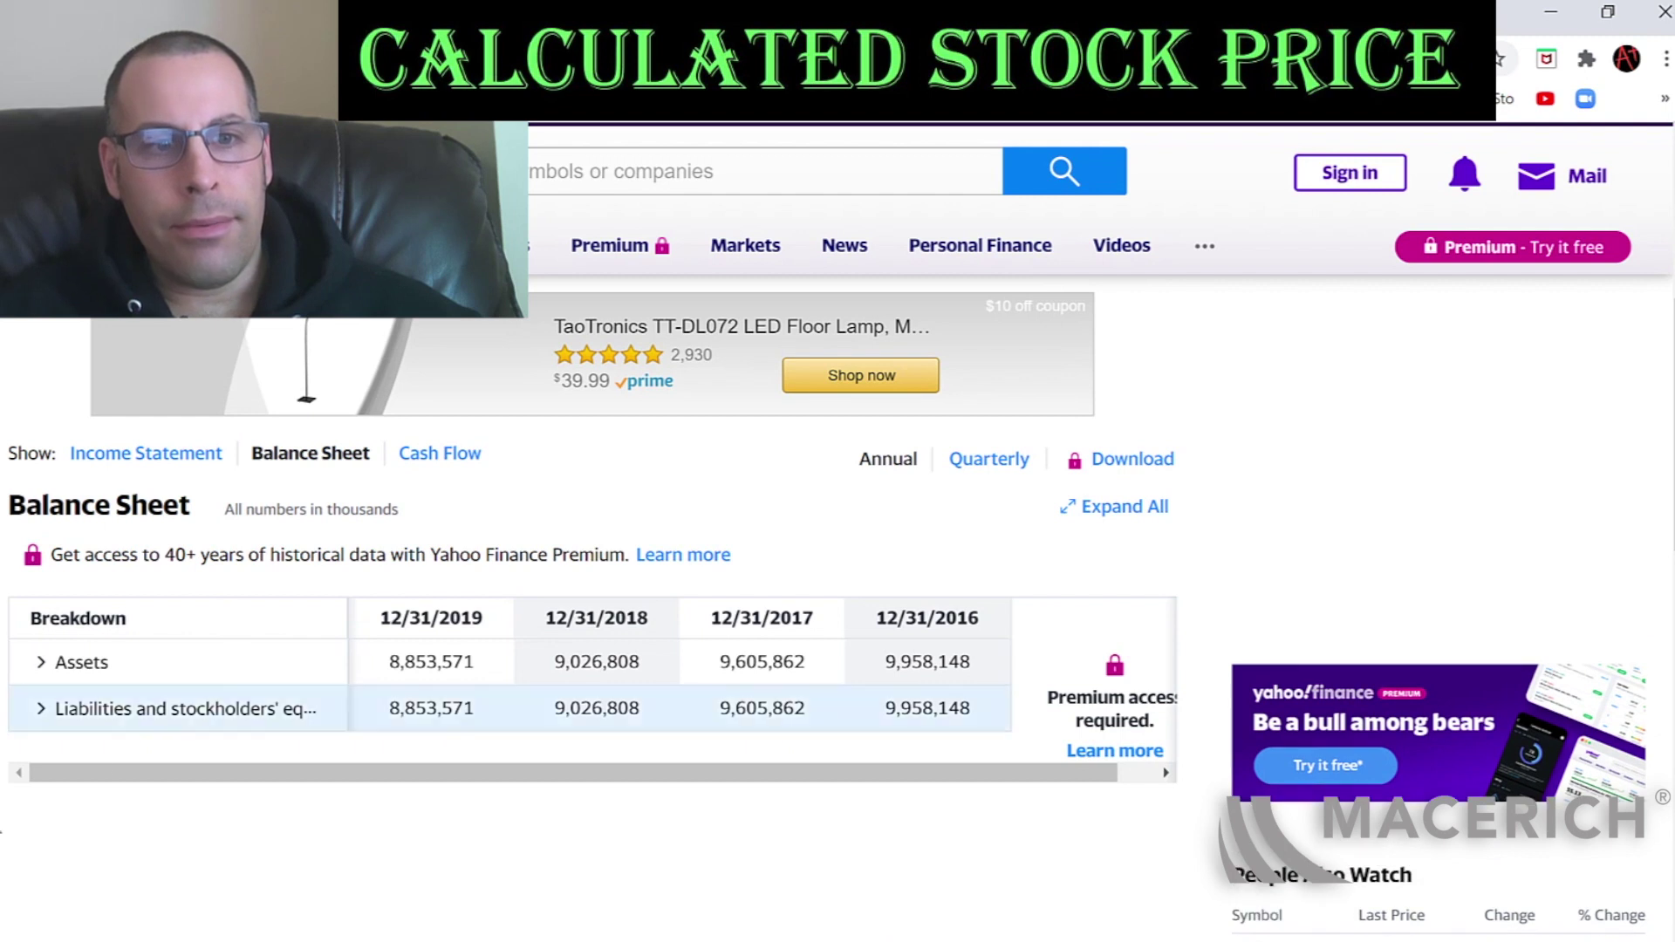
{"action": "left_click", "coordinate": [41, 709]}
{"action": "left_click", "coordinate": [62, 755]}
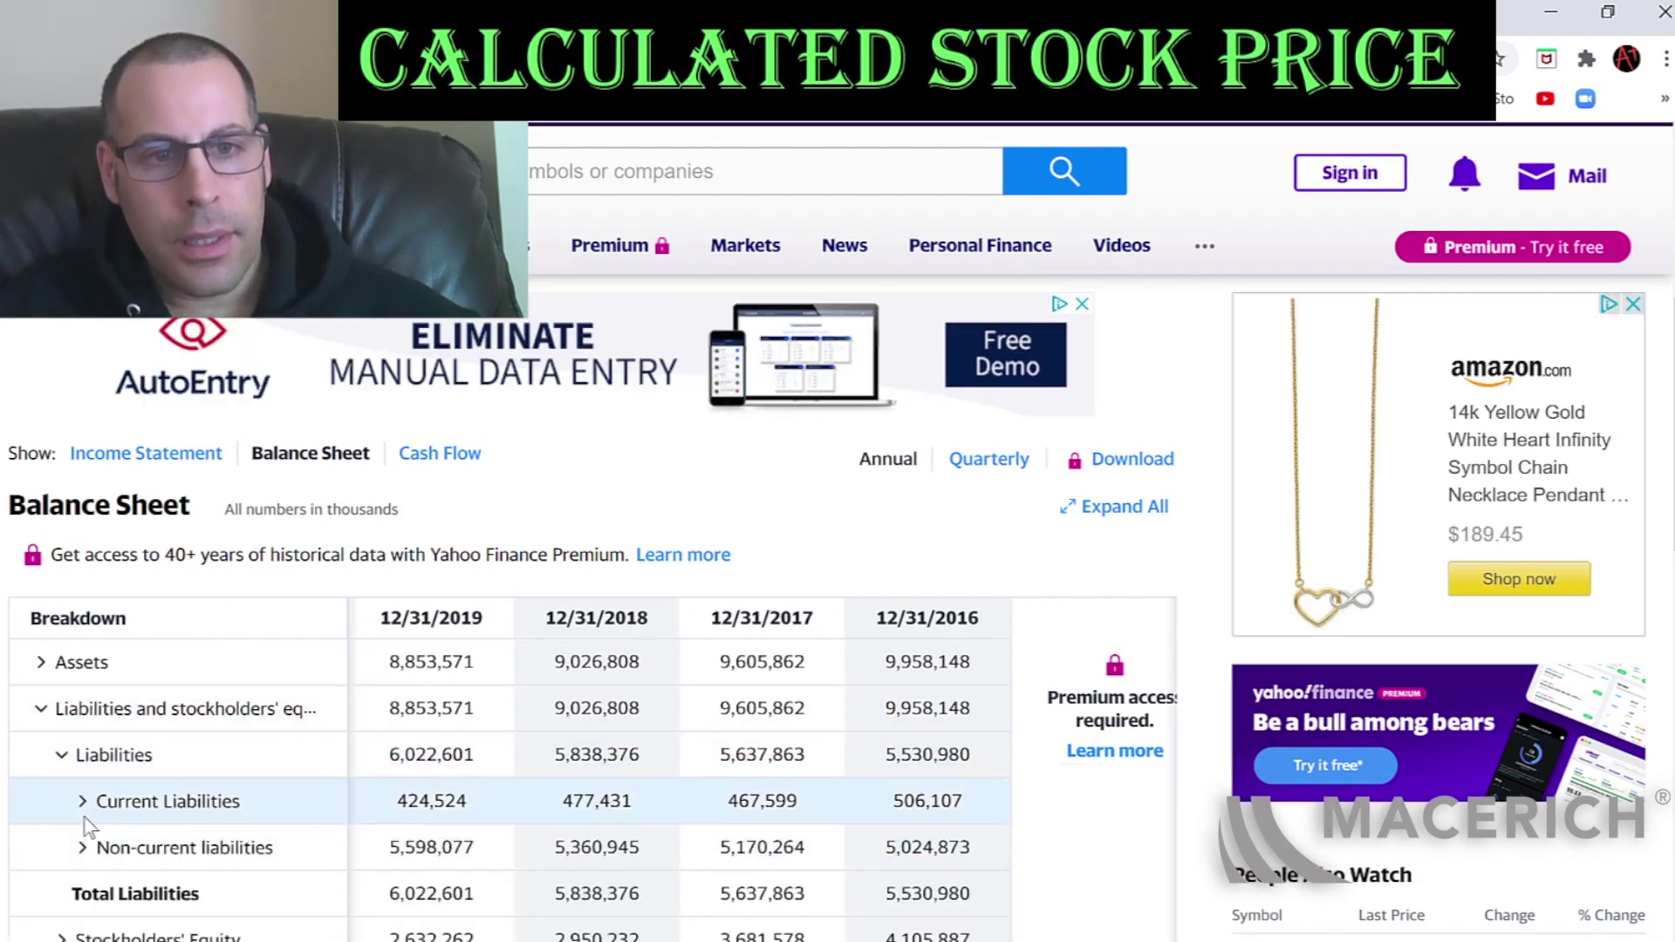
{"action": "left_click", "coordinate": [83, 797]}
{"action": "scroll", "coordinate": [98, 848], "scroll_direction": "down", "scroll_amount": 1}
{"action": "scroll", "coordinate": [99, 848], "scroll_direction": "down", "scroll_amount": 3}
{"action": "left_click", "coordinate": [82, 735]}
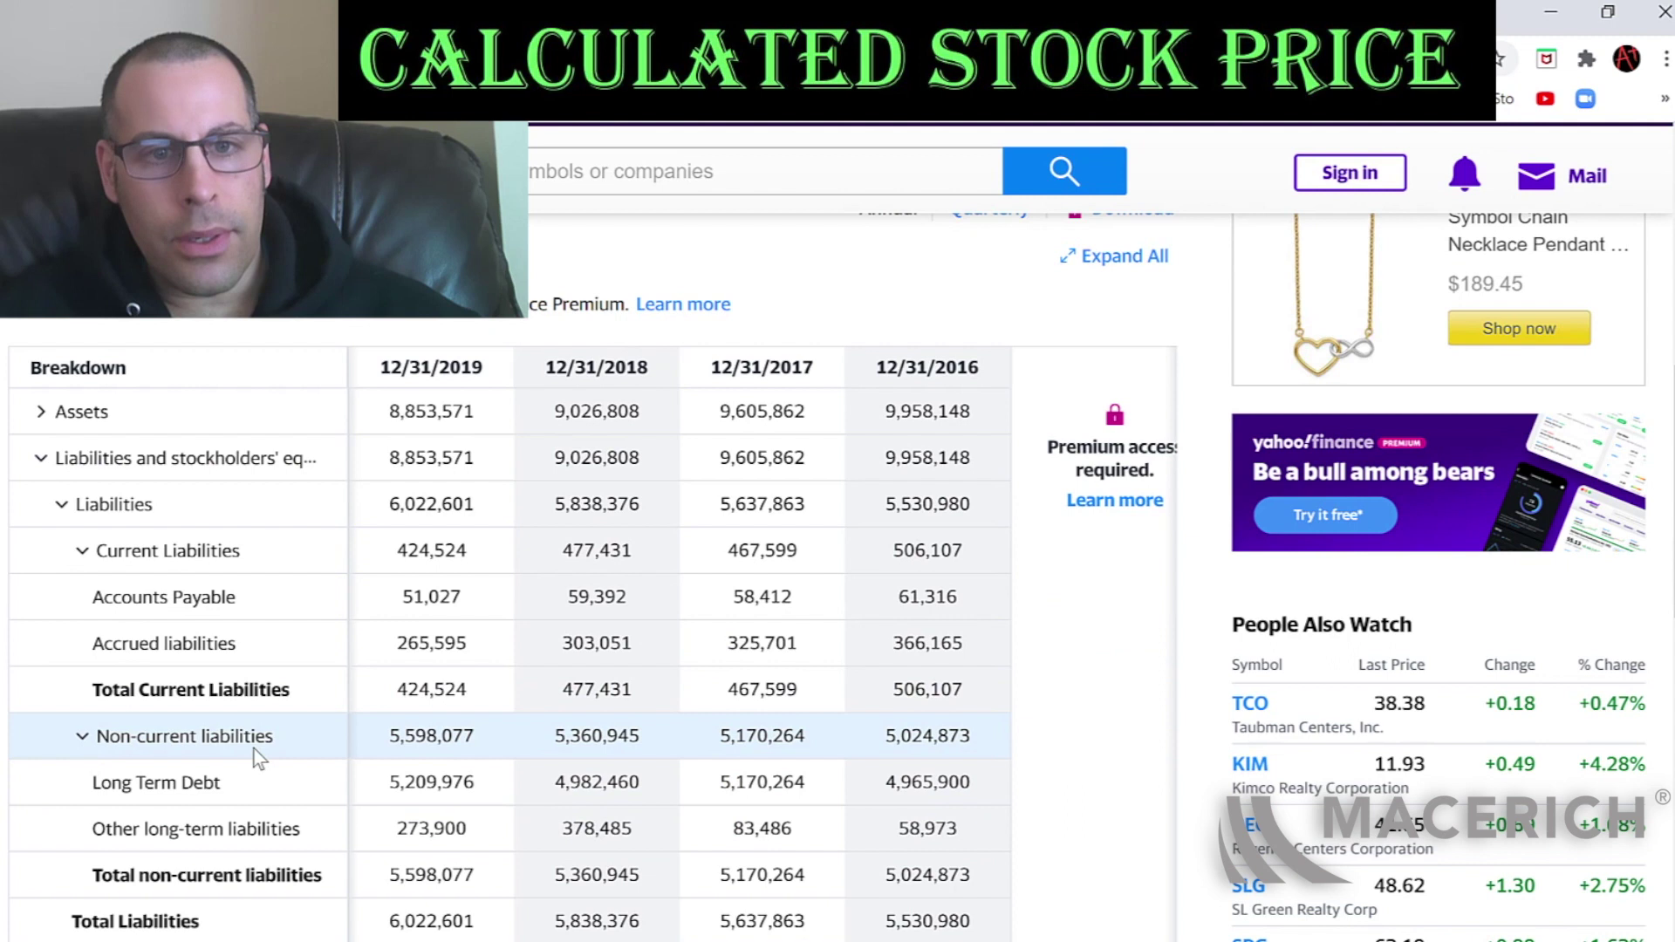
{"action": "double_click", "coordinate": [423, 785]}
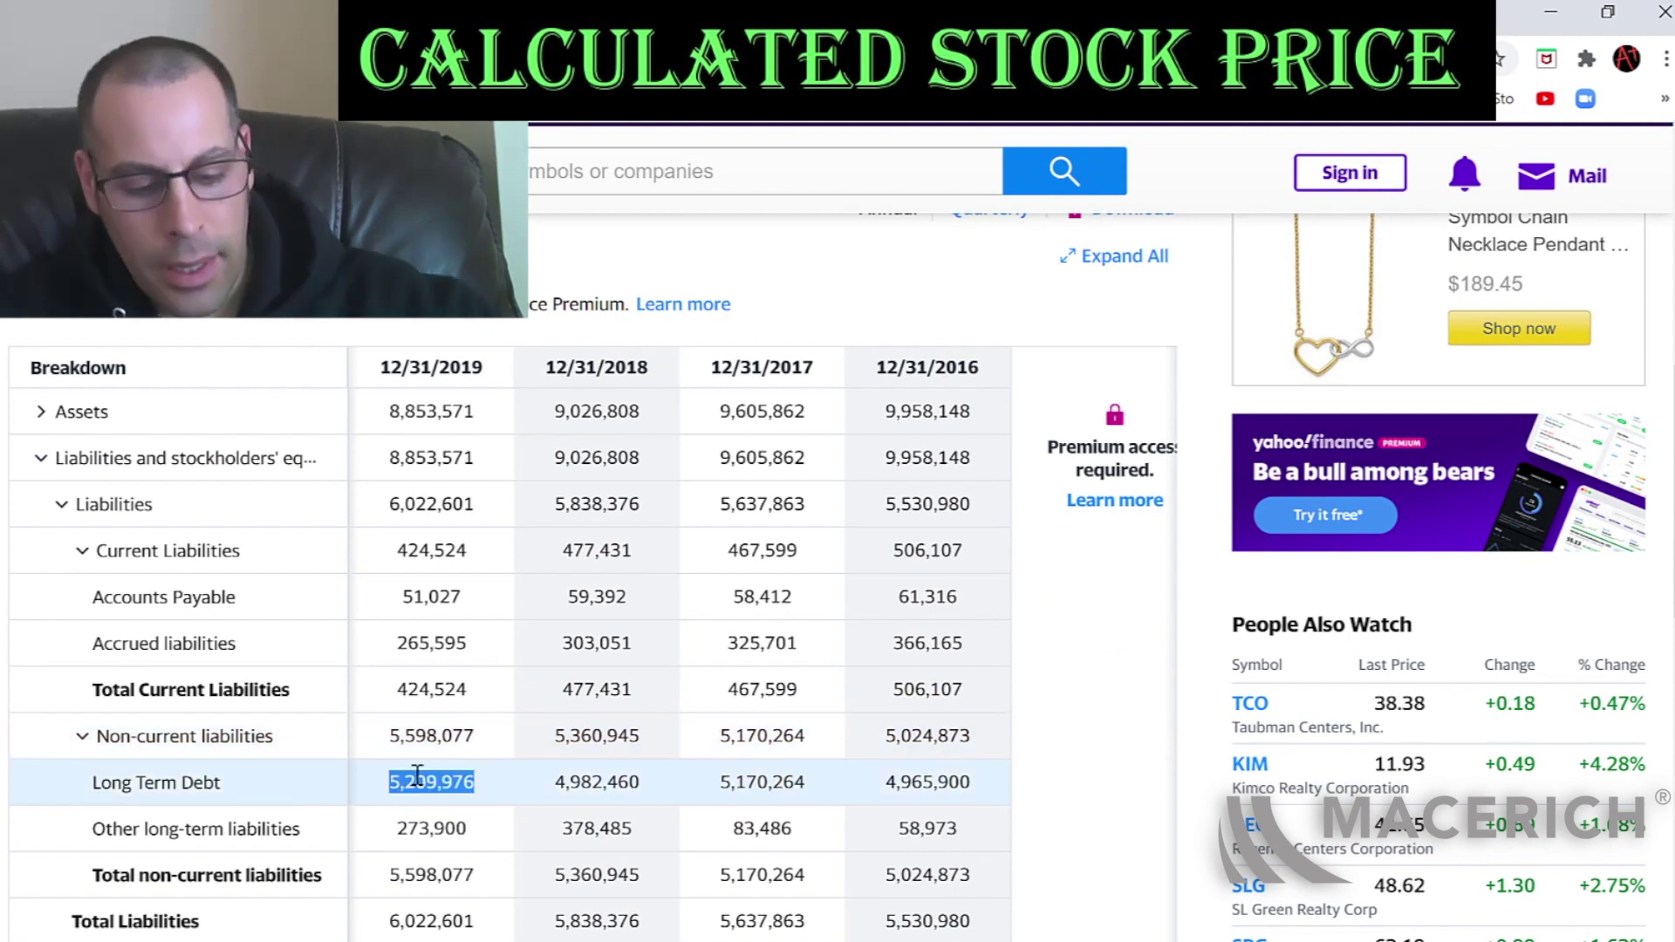
{"action": "key", "text": "alt+Tab"}
{"action": "key", "text": "ctrl+v"}
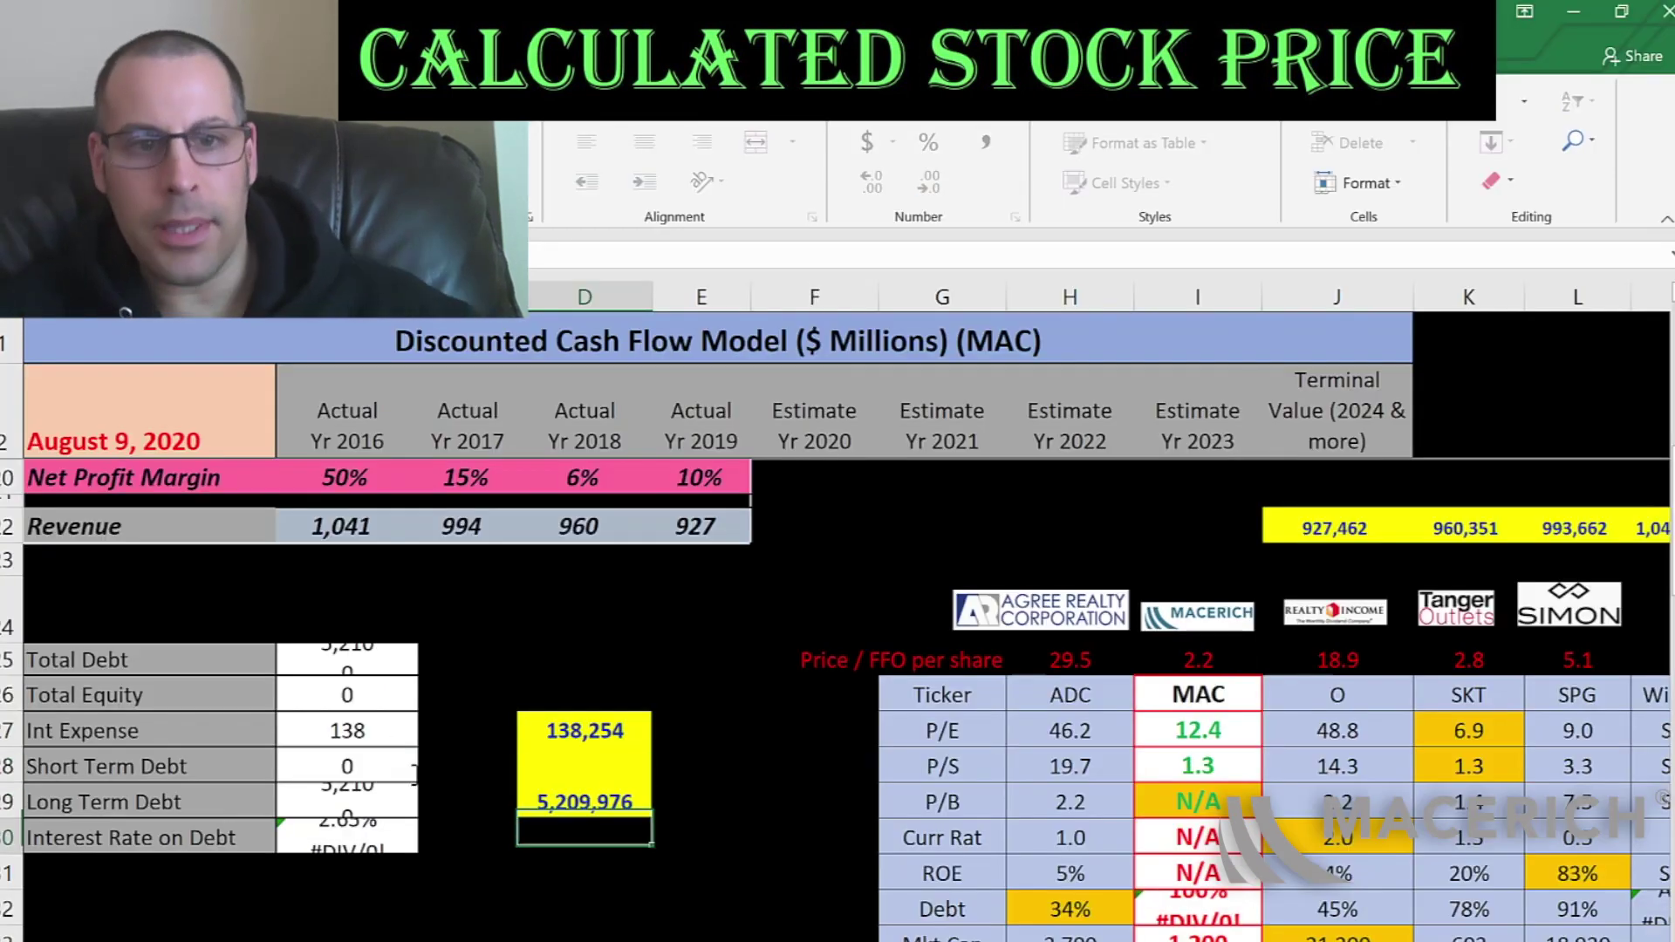
Review the resulting 2.65% interest rate on debt and the WACC inputs.
{"action": "left_click", "coordinate": [348, 838]}
{"action": "key", "text": "Down"}
{"action": "key", "text": "Down"}
{"action": "key", "text": "Down"}
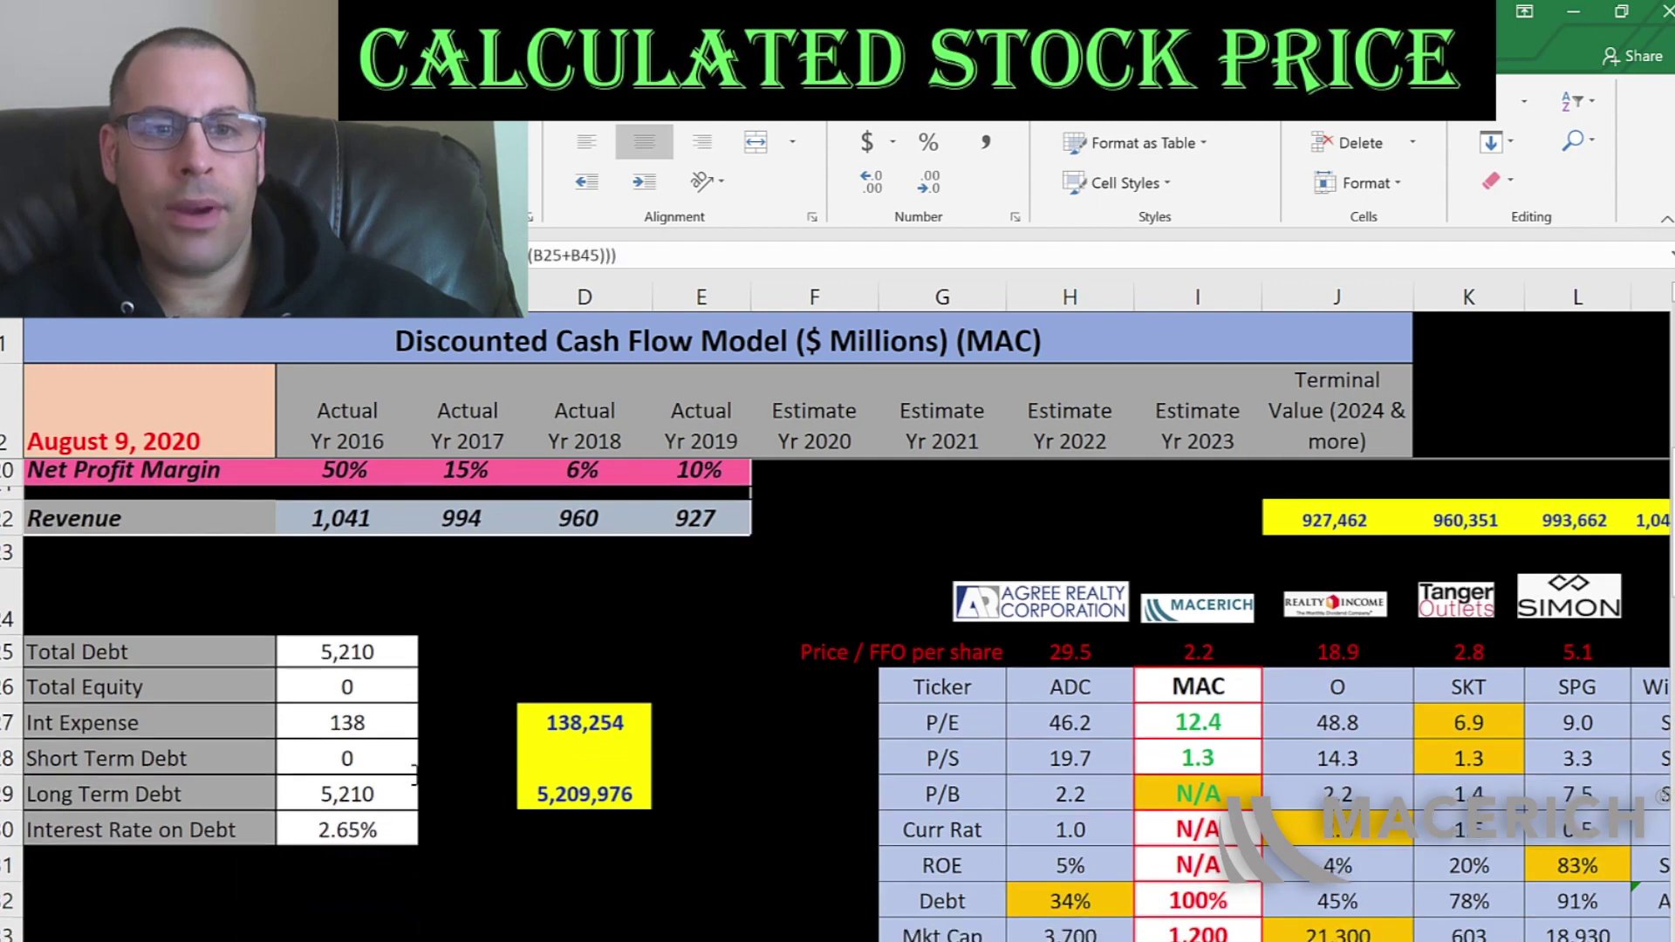
{"action": "scroll", "coordinate": [415, 768], "scroll_direction": "down", "scroll_amount": 3}
{"action": "scroll", "coordinate": [415, 767], "scroll_direction": "down", "scroll_amount": 3}
{"action": "key", "text": "Up"}
{"action": "key", "text": "Up"}
{"action": "key", "text": "Up"}
{"action": "key", "text": "Up"}
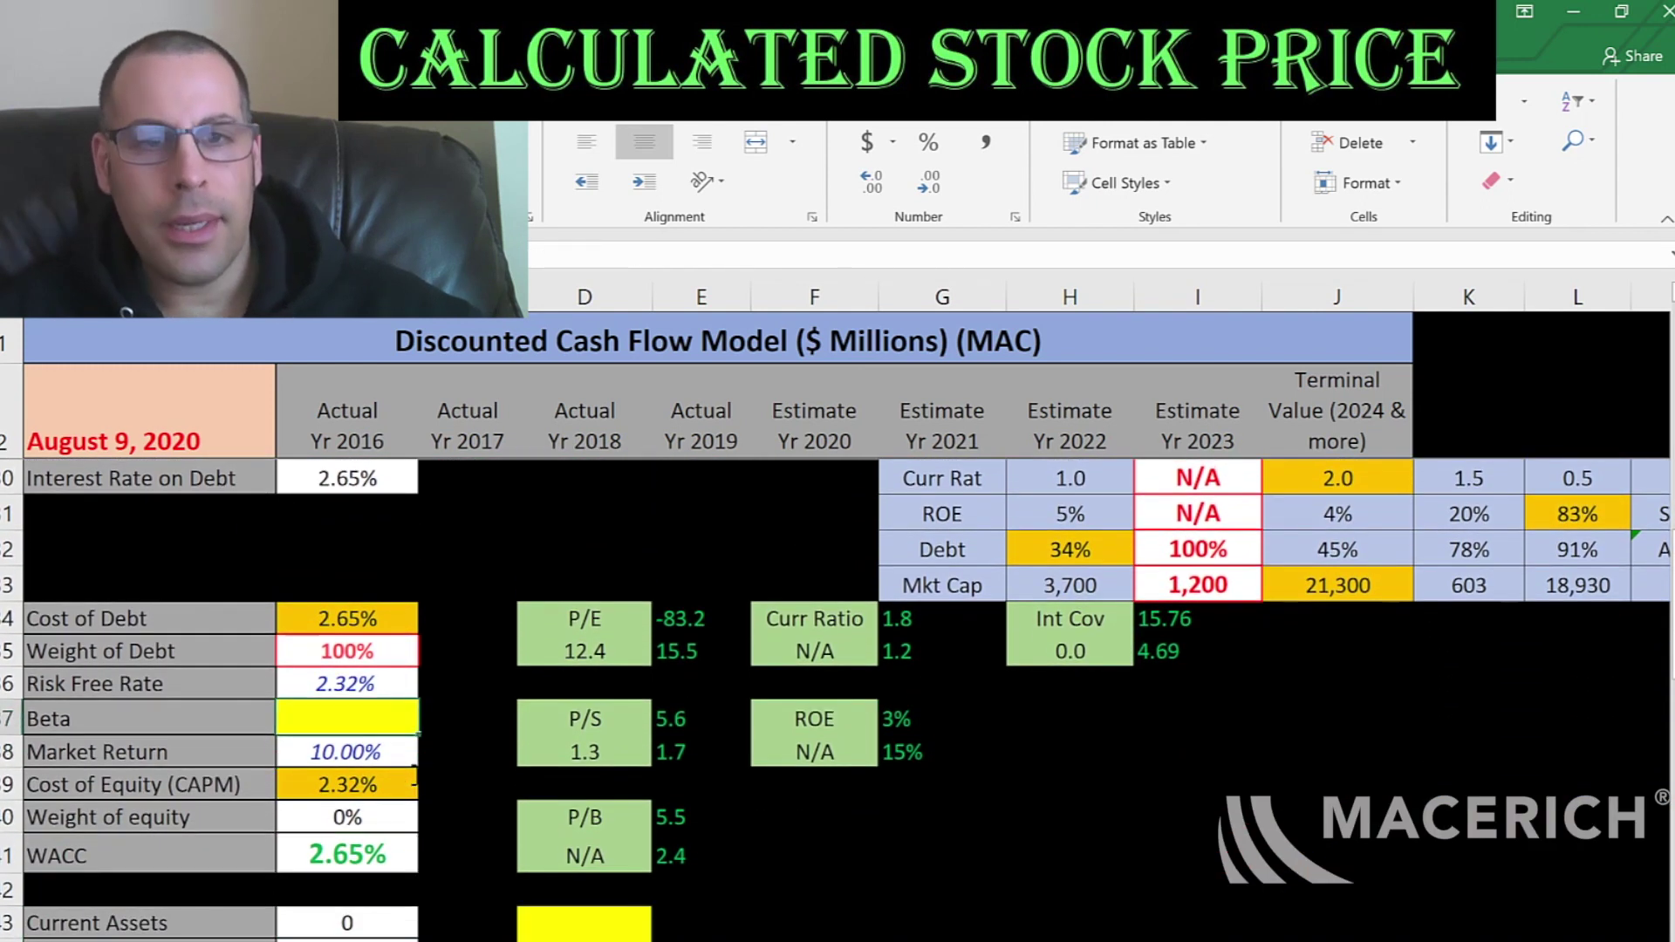
{"action": "key", "text": "alt+Tab"}
{"action": "scroll", "coordinate": [436, 768], "scroll_direction": "up", "scroll_amount": 5}
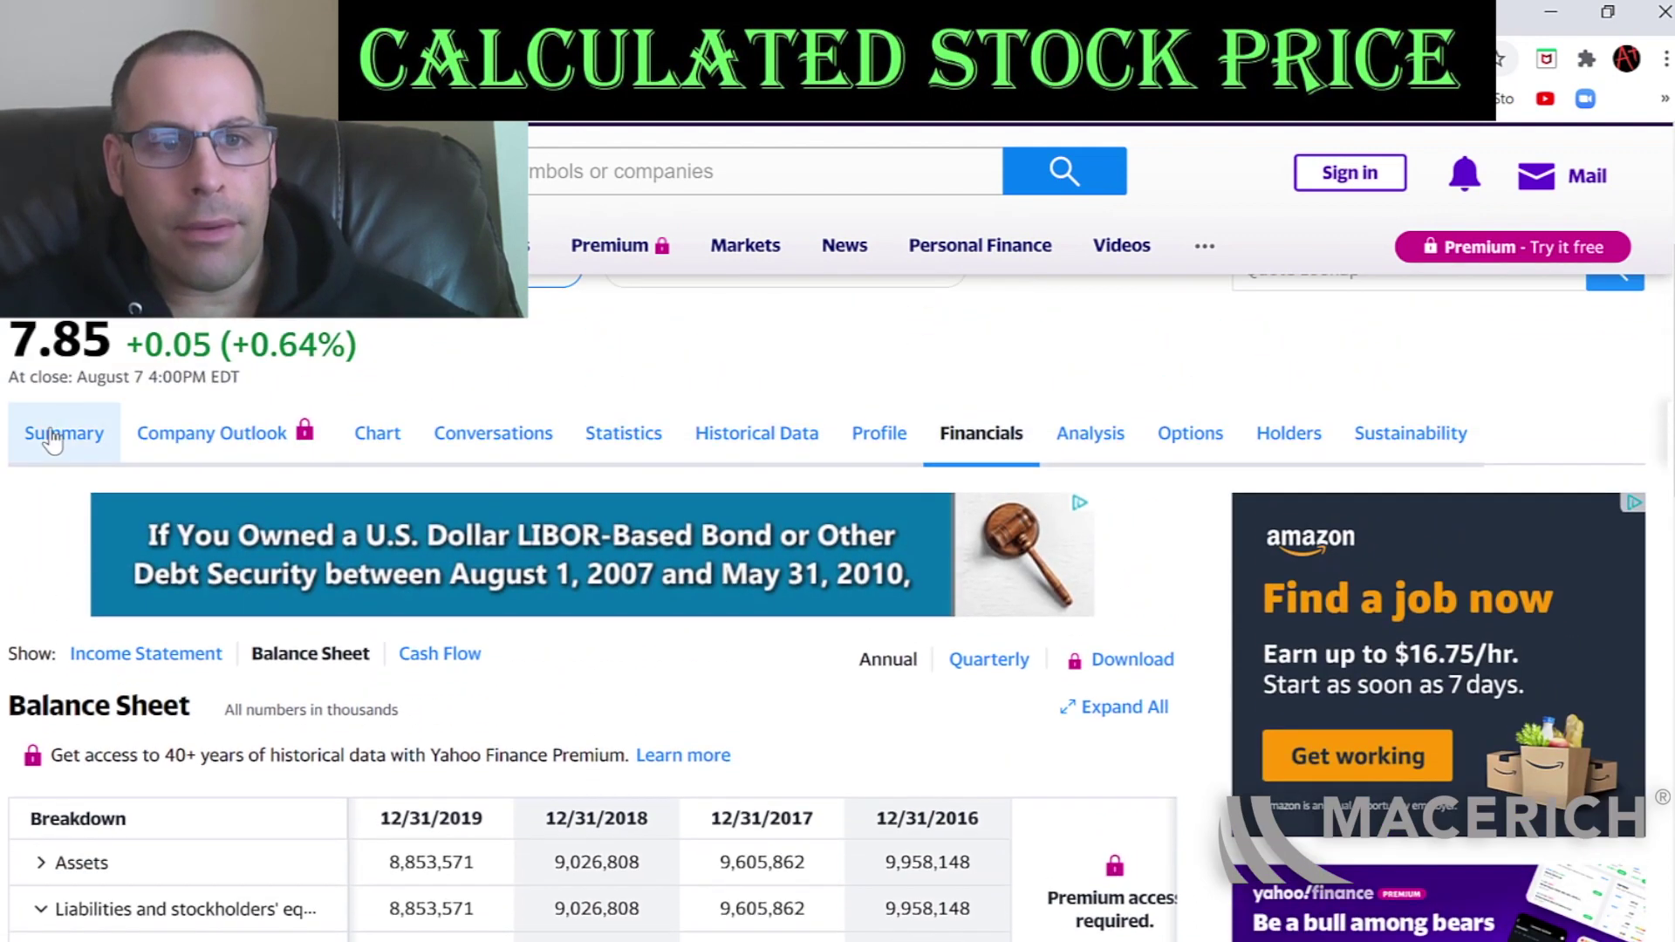
Paste MAC's Beta of 1.72 from the Summary tab into the Beta cell.
{"action": "left_click", "coordinate": [118, 460]}
{"action": "scroll", "coordinate": [767, 456], "scroll_direction": "down", "scroll_amount": 5}
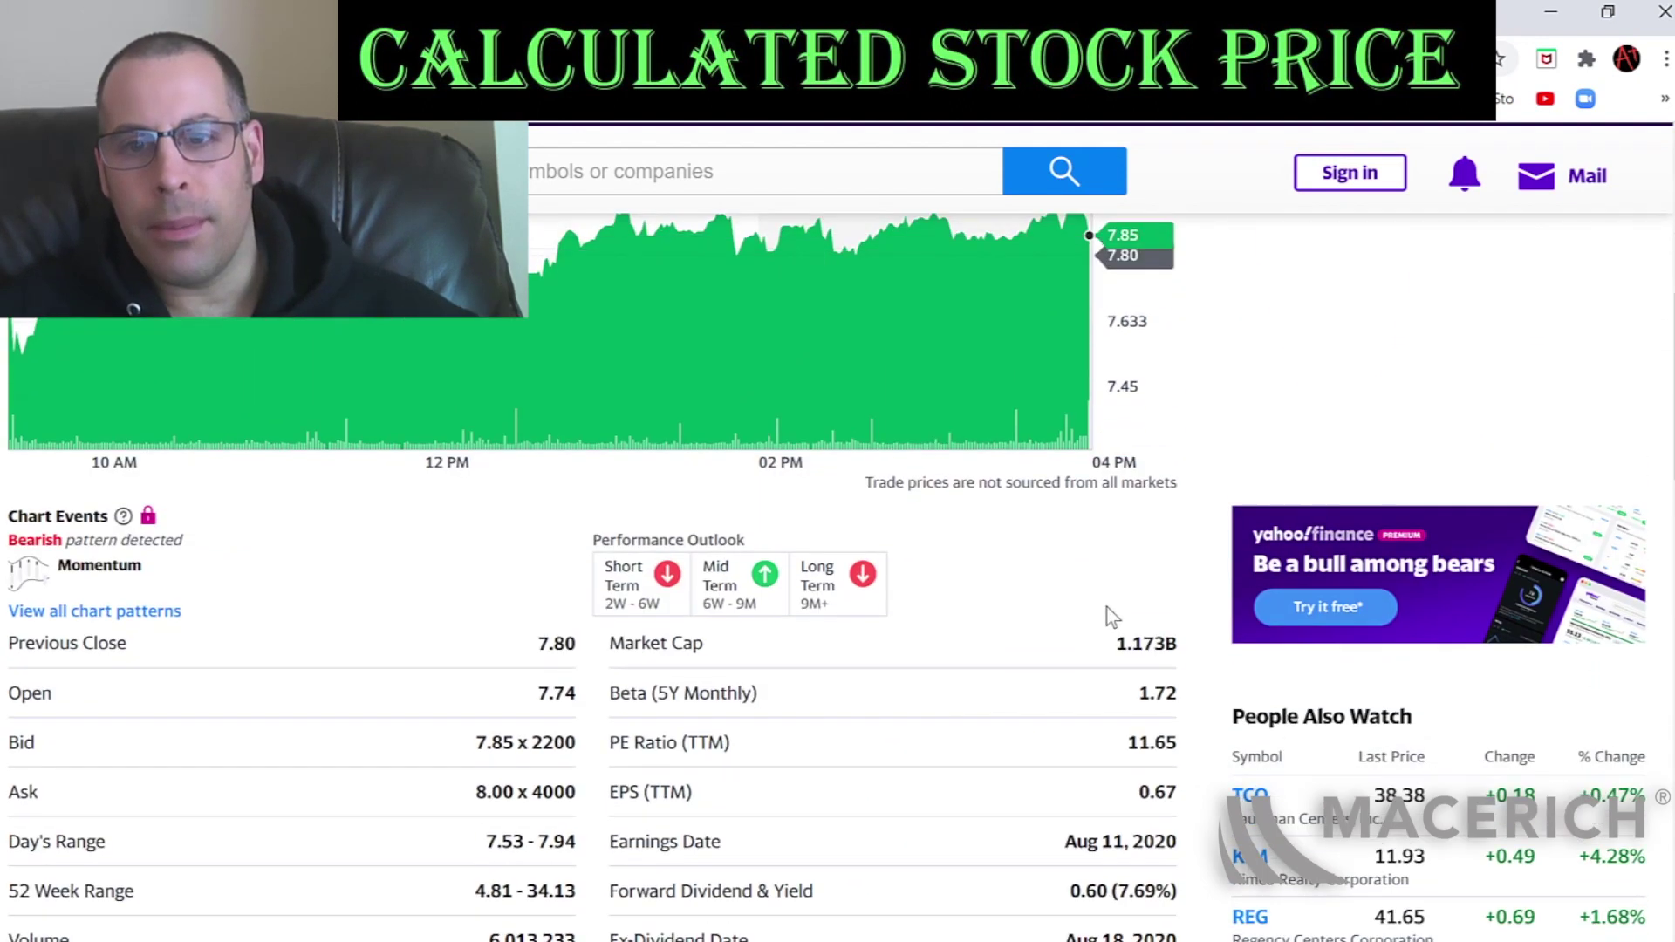
{"action": "scroll", "coordinate": [1134, 663], "scroll_direction": "up", "scroll_amount": 1}
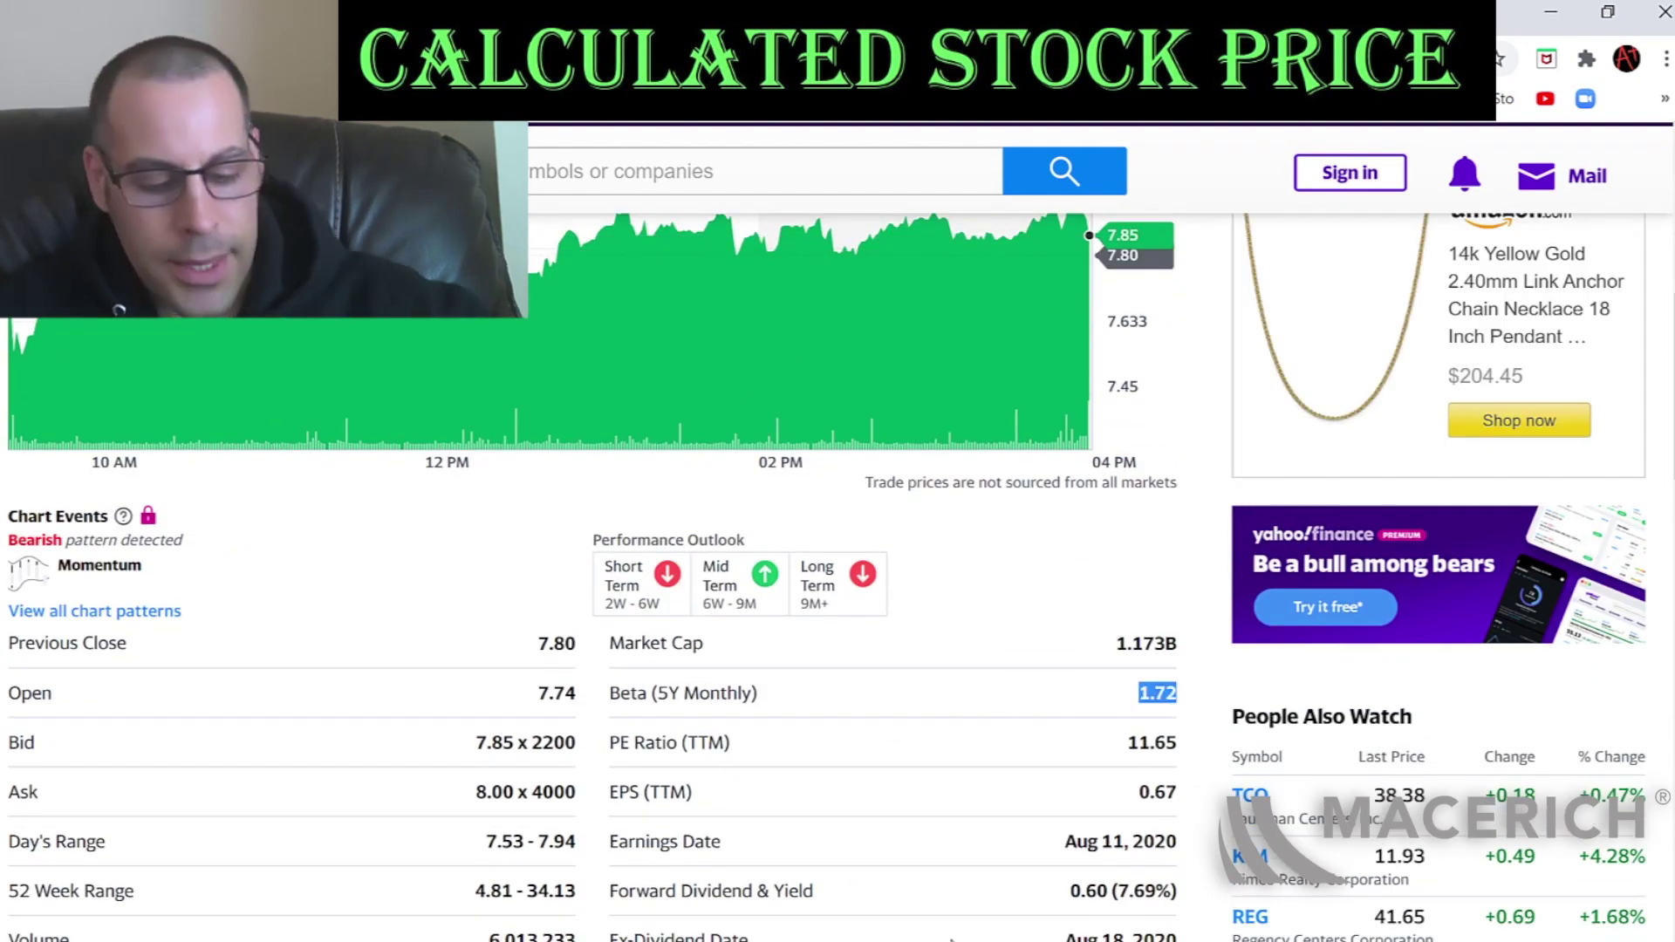
{"action": "key", "text": "alt+Tab"}
{"action": "type", "text": "1.72"}
Copy the 2019 current assets of 264,408 from the balance sheet into the Current Assets cell.
{"action": "left_click", "coordinate": [579, 784]}
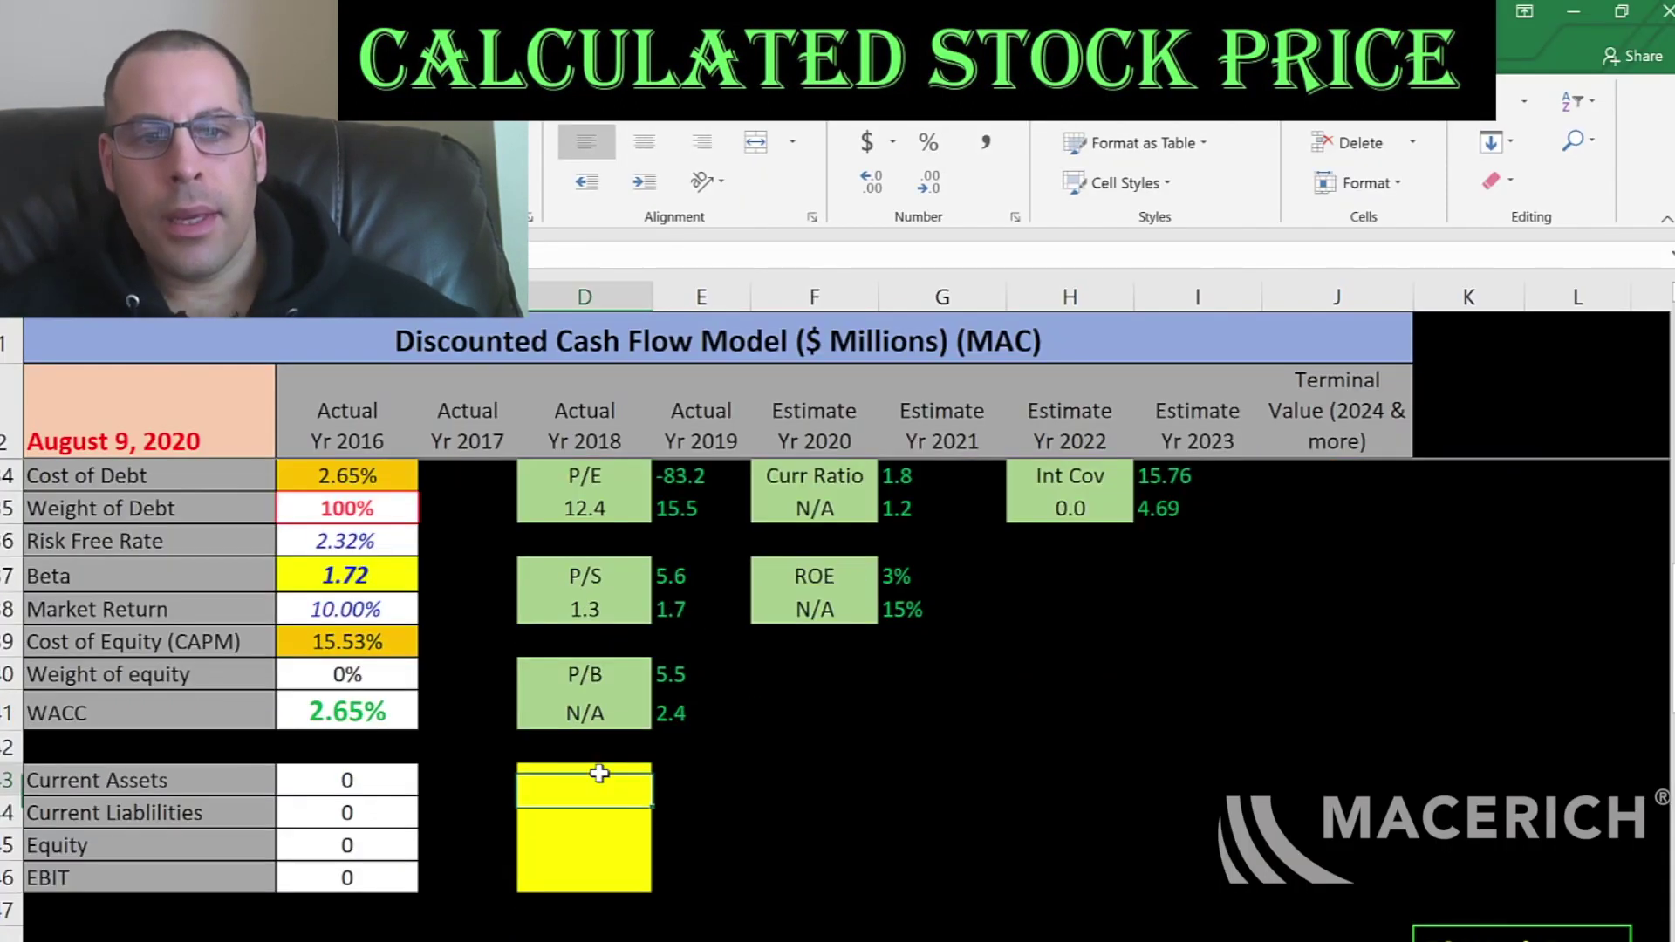
{"action": "key", "text": "alt+Tab"}
{"action": "scroll", "coordinate": [600, 769], "scroll_direction": "up", "scroll_amount": 1}
{"action": "scroll", "coordinate": [782, 428], "scroll_direction": "up", "scroll_amount": 3}
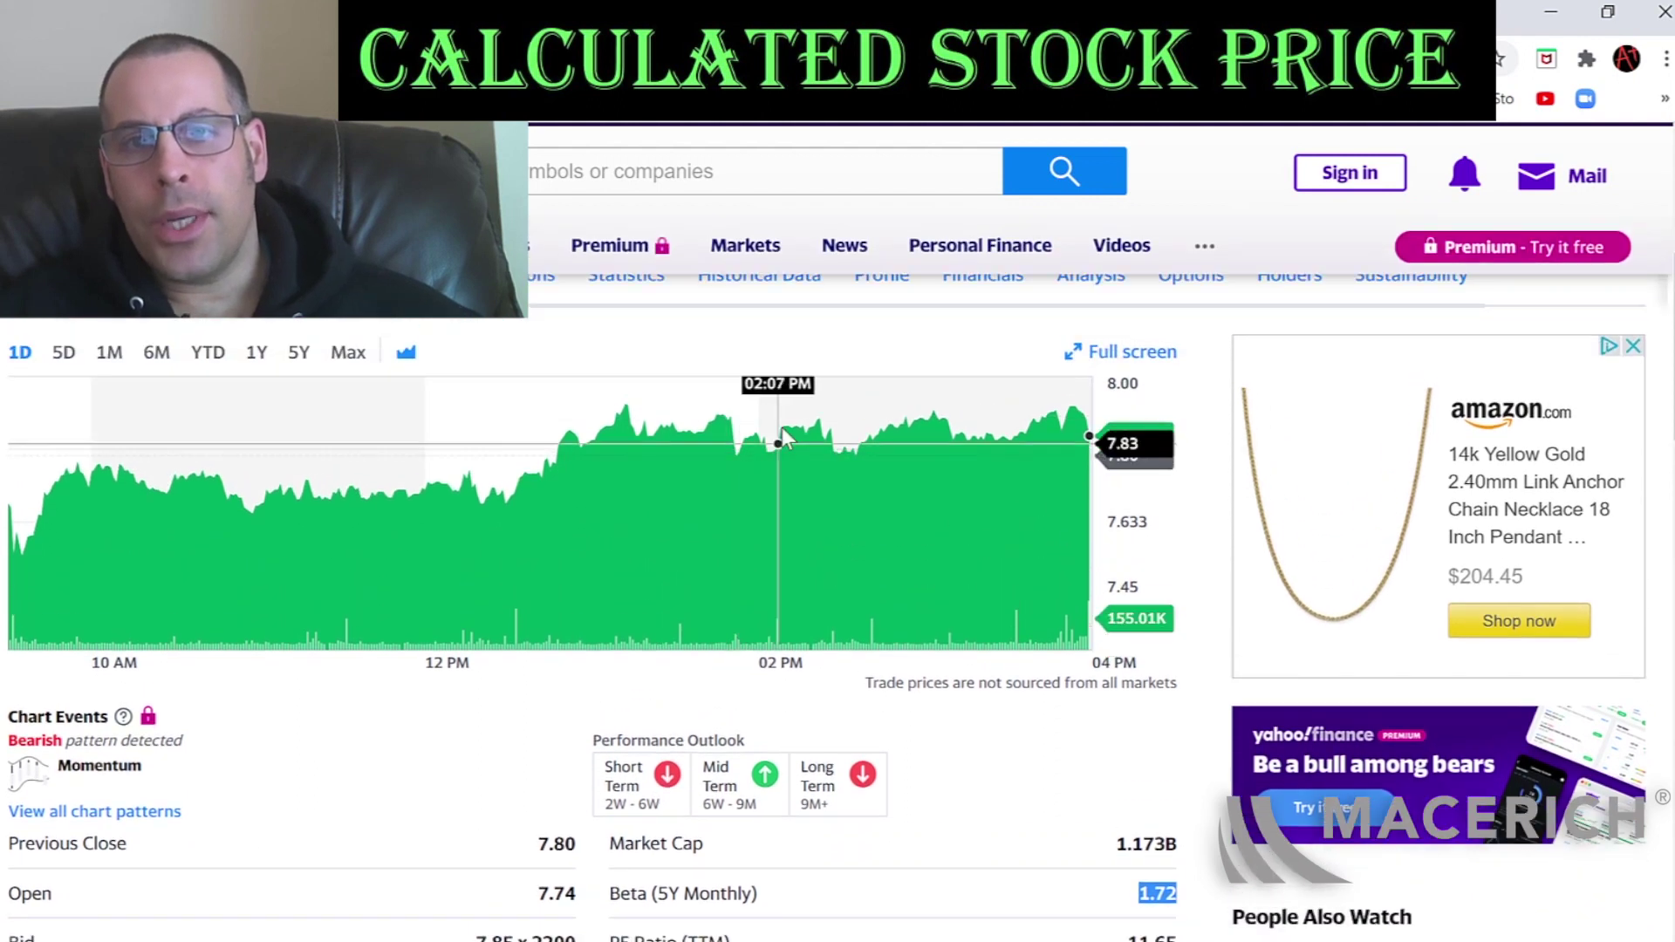
{"action": "left_click", "coordinate": [962, 436]}
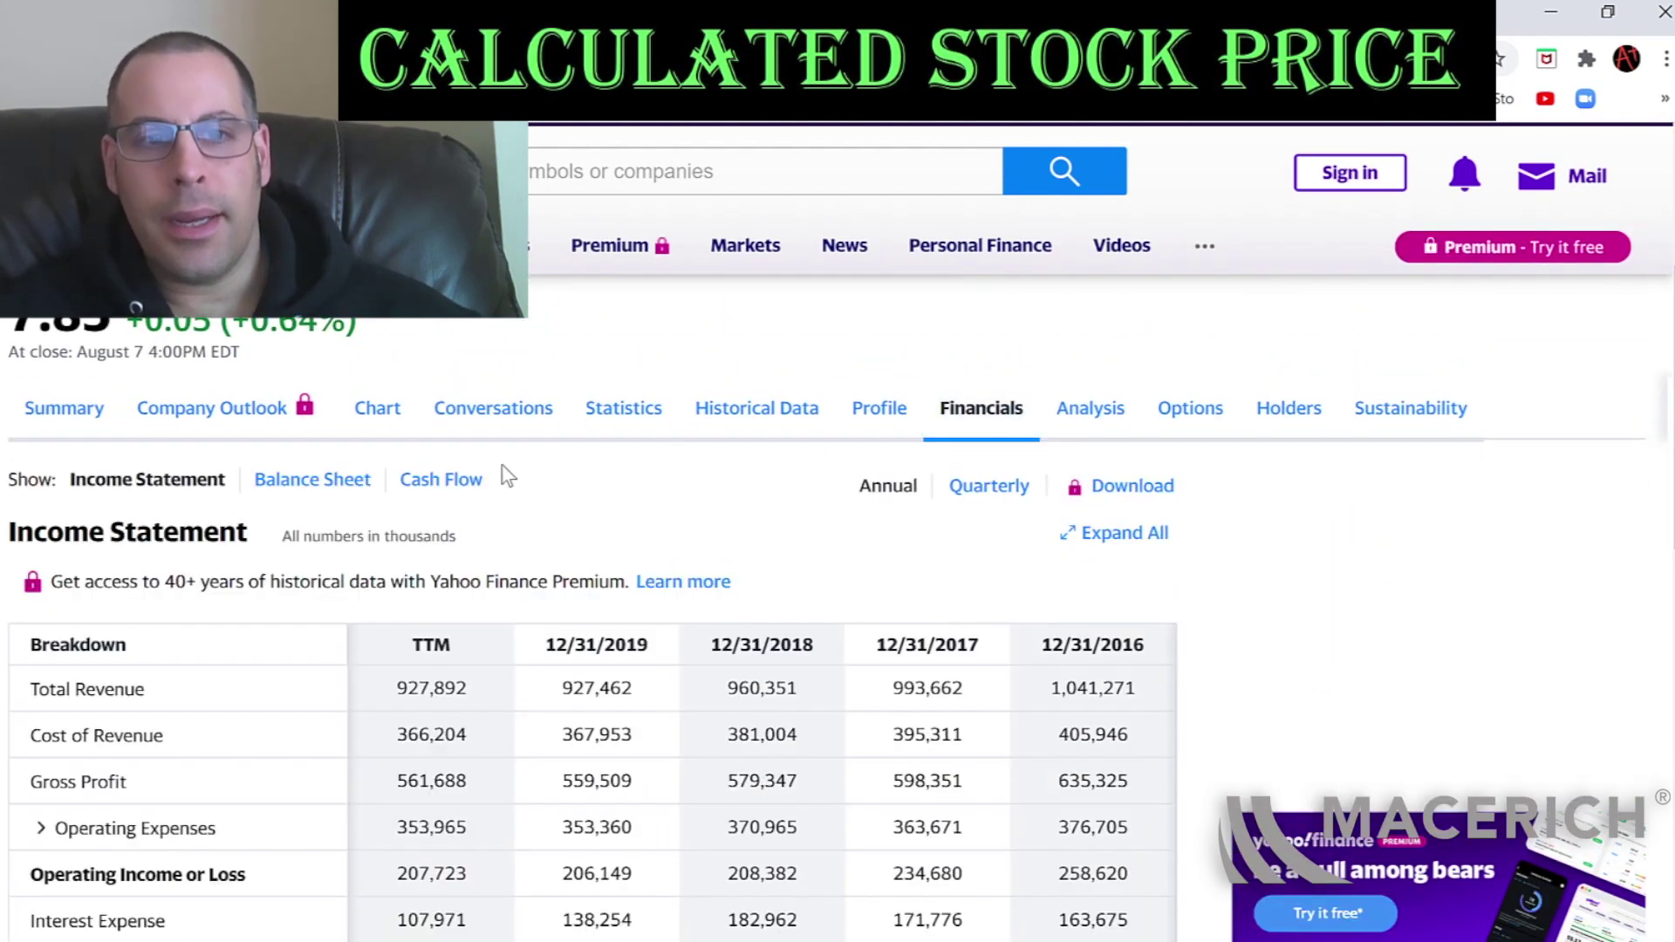
{"action": "left_click", "coordinate": [287, 628]}
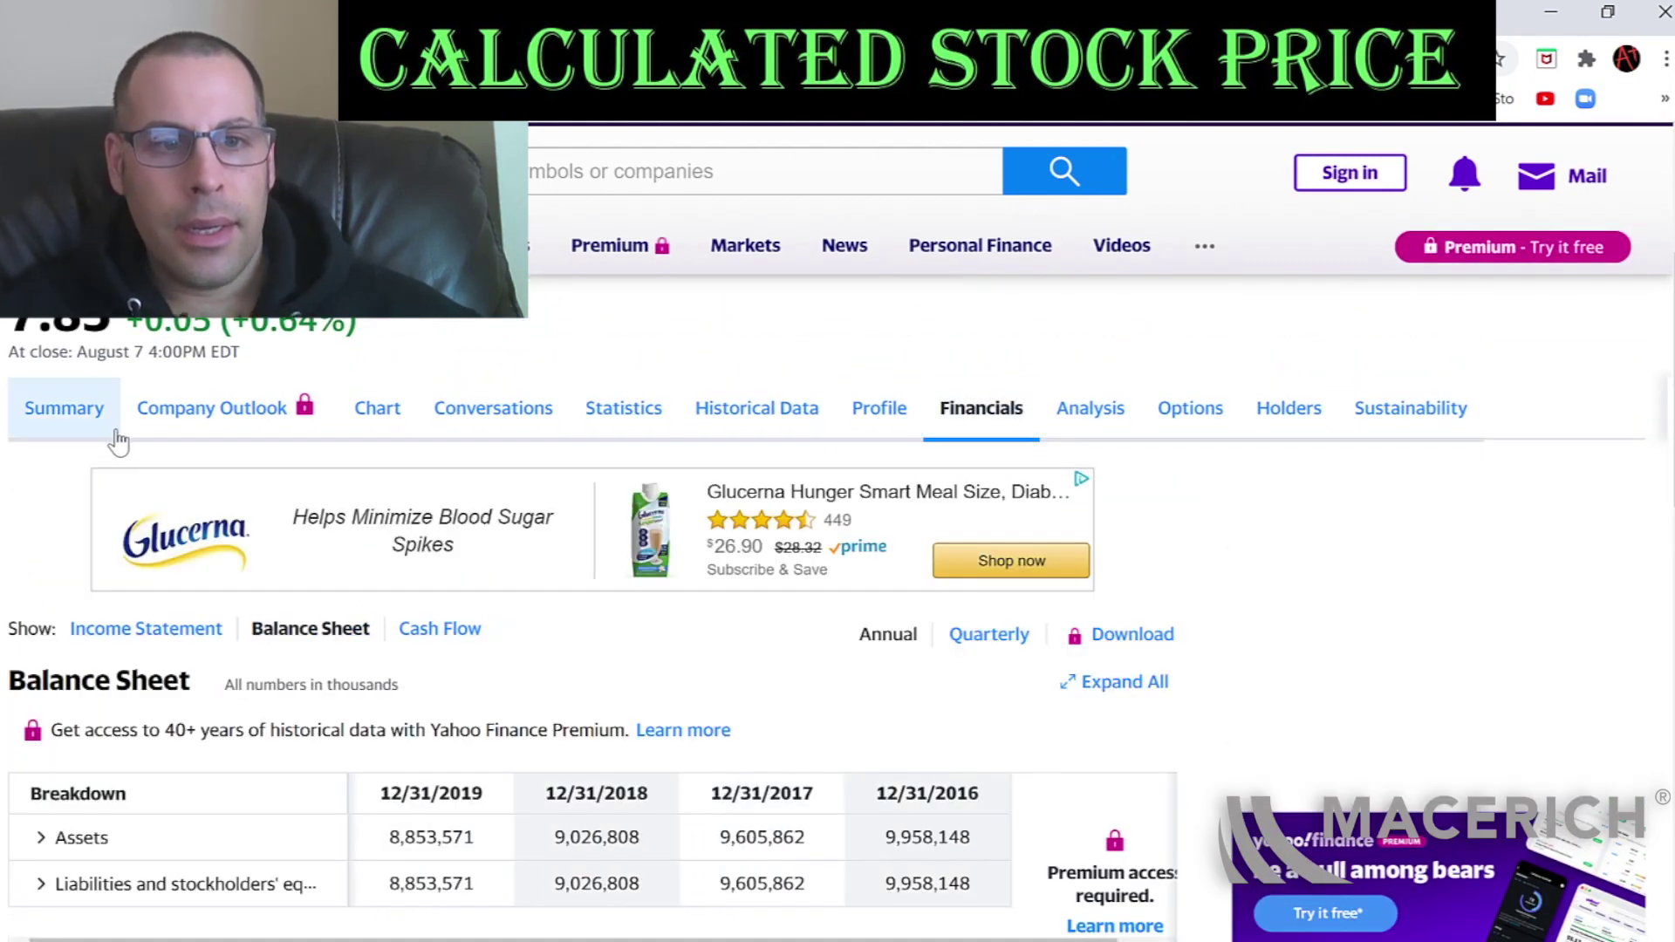
{"action": "scroll", "coordinate": [114, 440], "scroll_direction": "down", "scroll_amount": 4}
{"action": "left_click", "coordinate": [38, 471]}
{"action": "scroll", "coordinate": [38, 478], "scroll_direction": "down", "scroll_amount": 2}
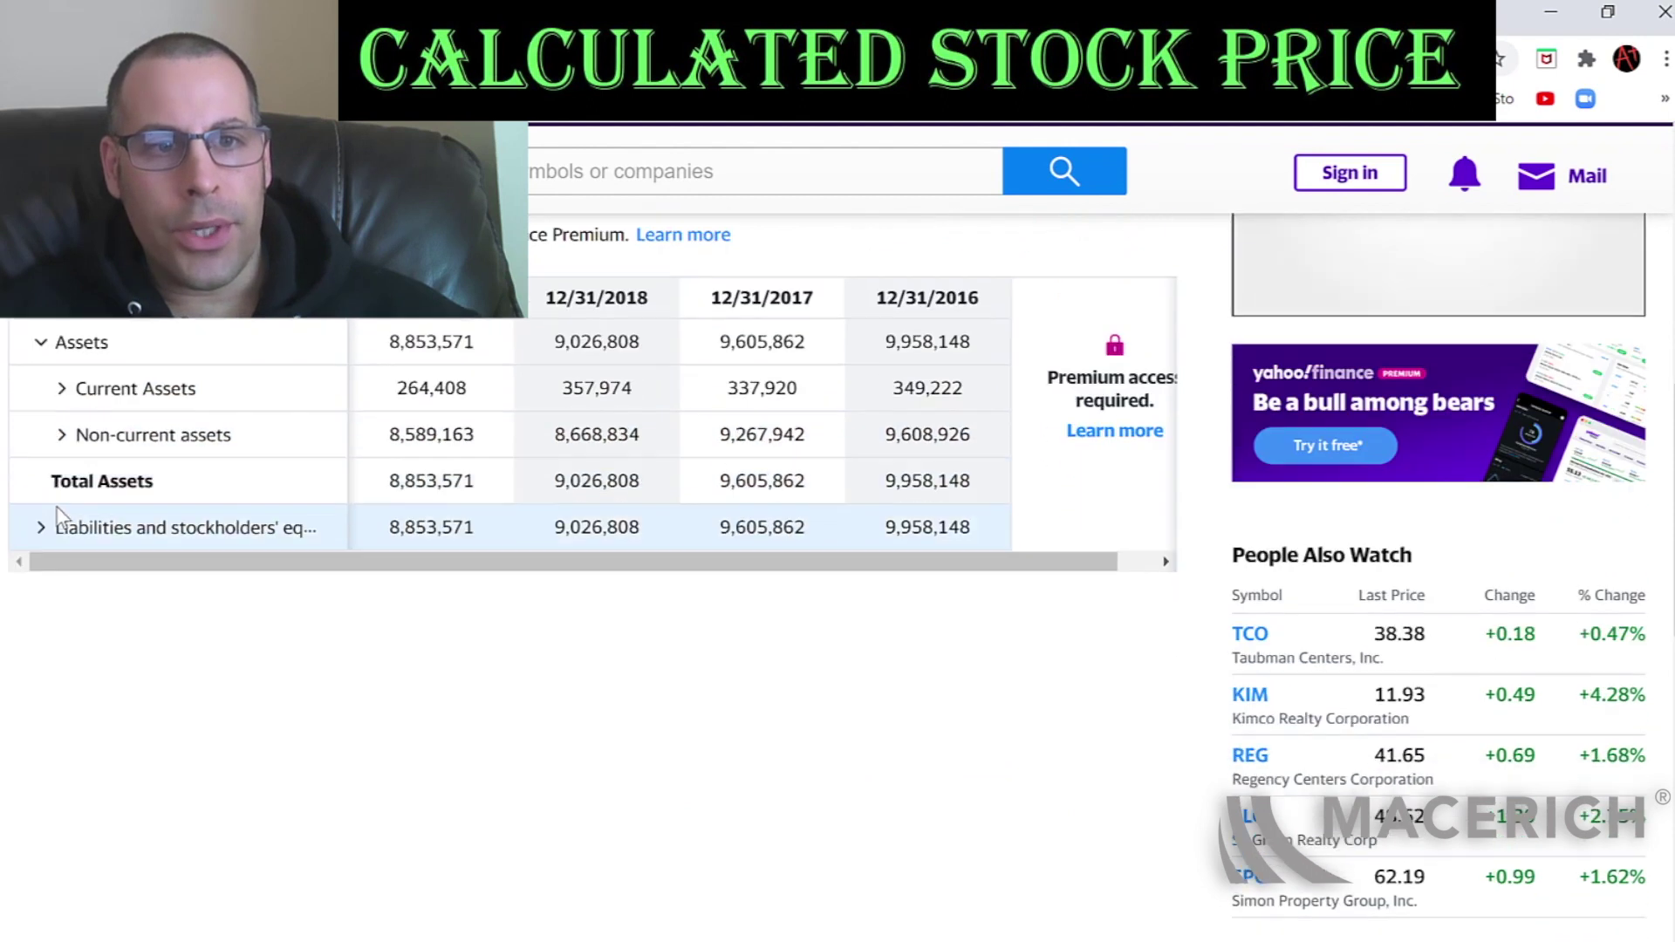
{"action": "left_click", "coordinate": [62, 382]}
{"action": "double_click", "coordinate": [448, 381]}
{"action": "key", "text": "ctrl+c"}
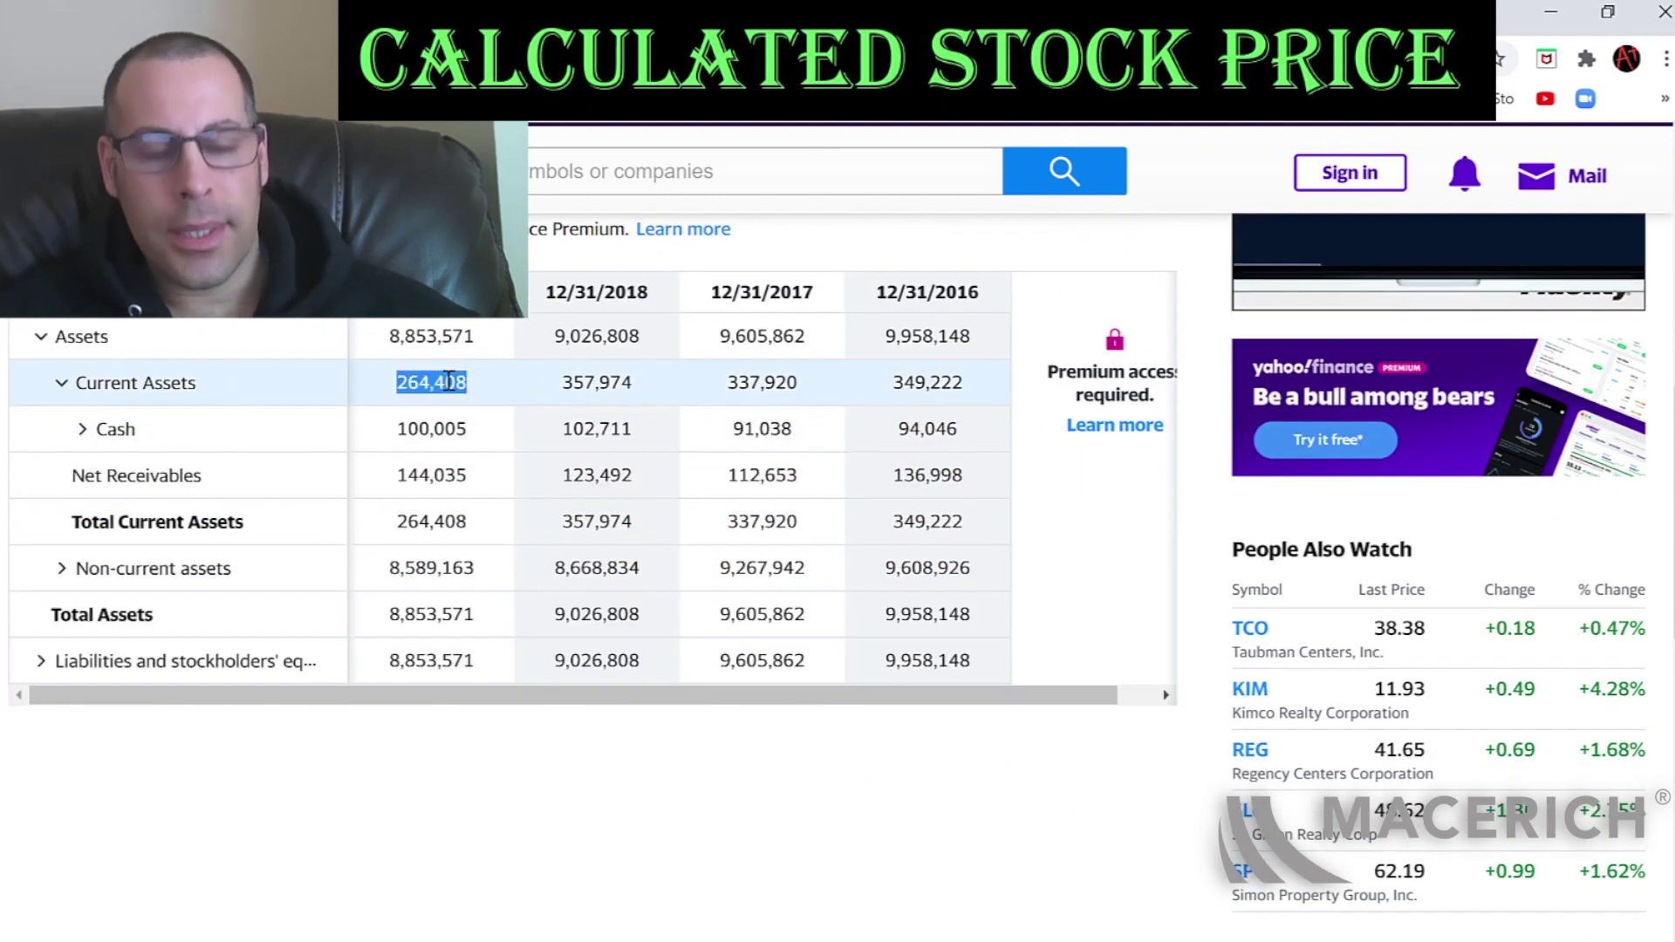
{"action": "key", "text": "alt+Tab"}
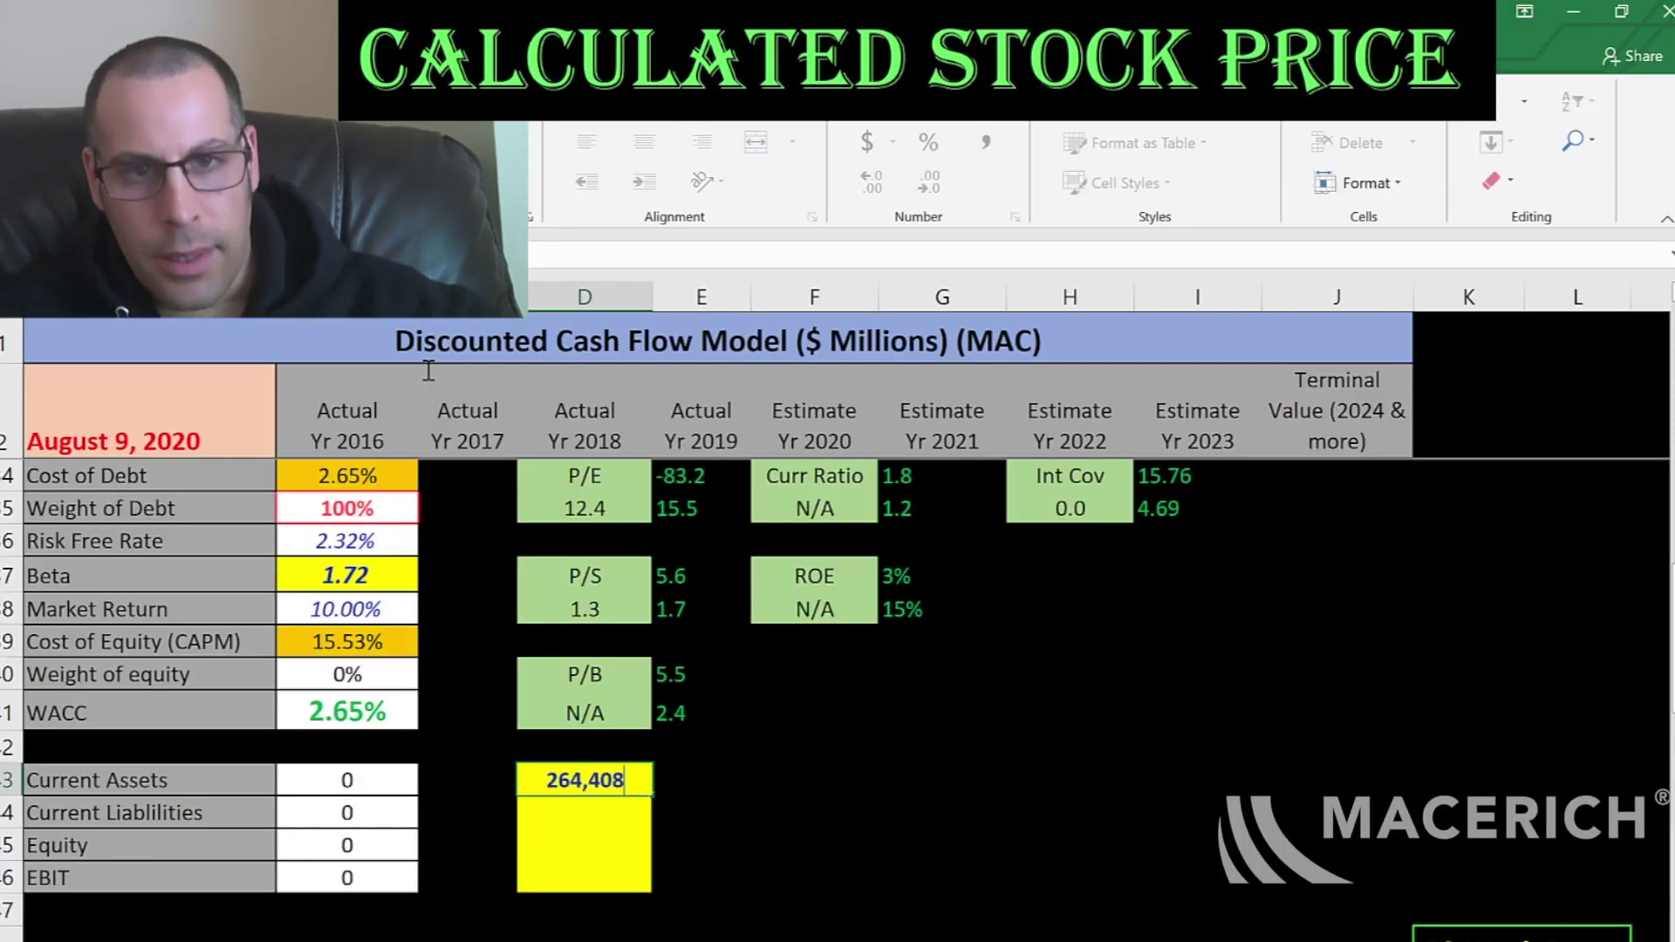
{"action": "key", "text": "ctrl+v"}
{"action": "key", "text": "alt+Tab"}
Paste the 2019 current liabilities of 424,524 beside Current Liabilities.
{"action": "scroll", "coordinate": [429, 371], "scroll_direction": "down", "scroll_amount": 1}
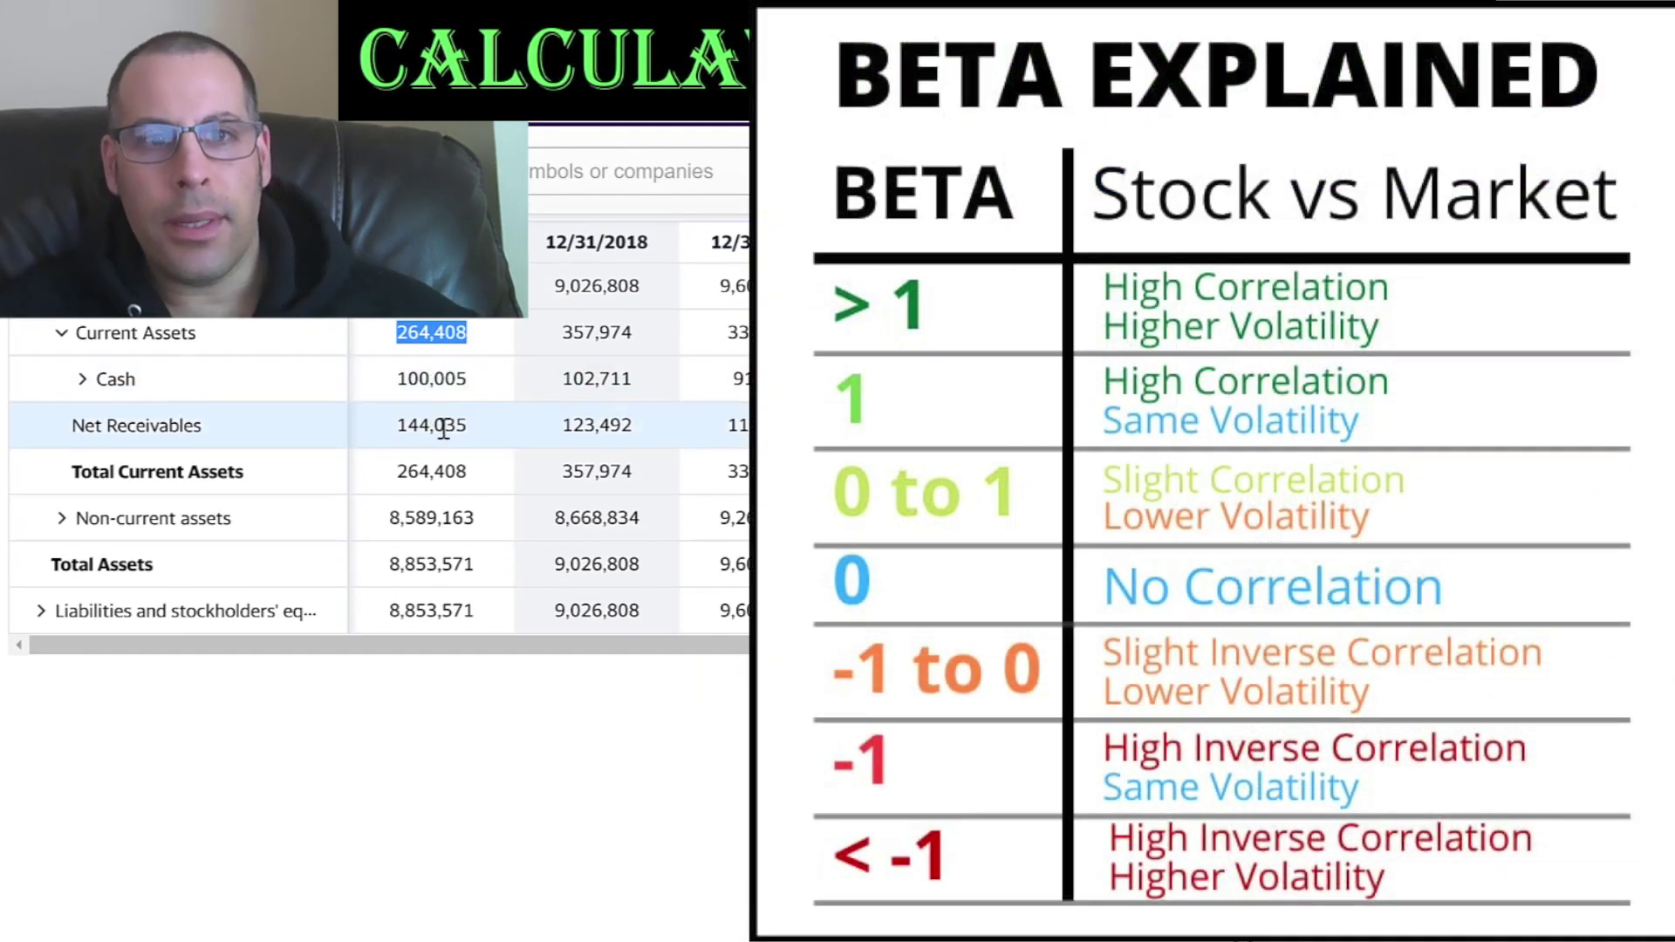
{"action": "left_click", "coordinate": [33, 615]}
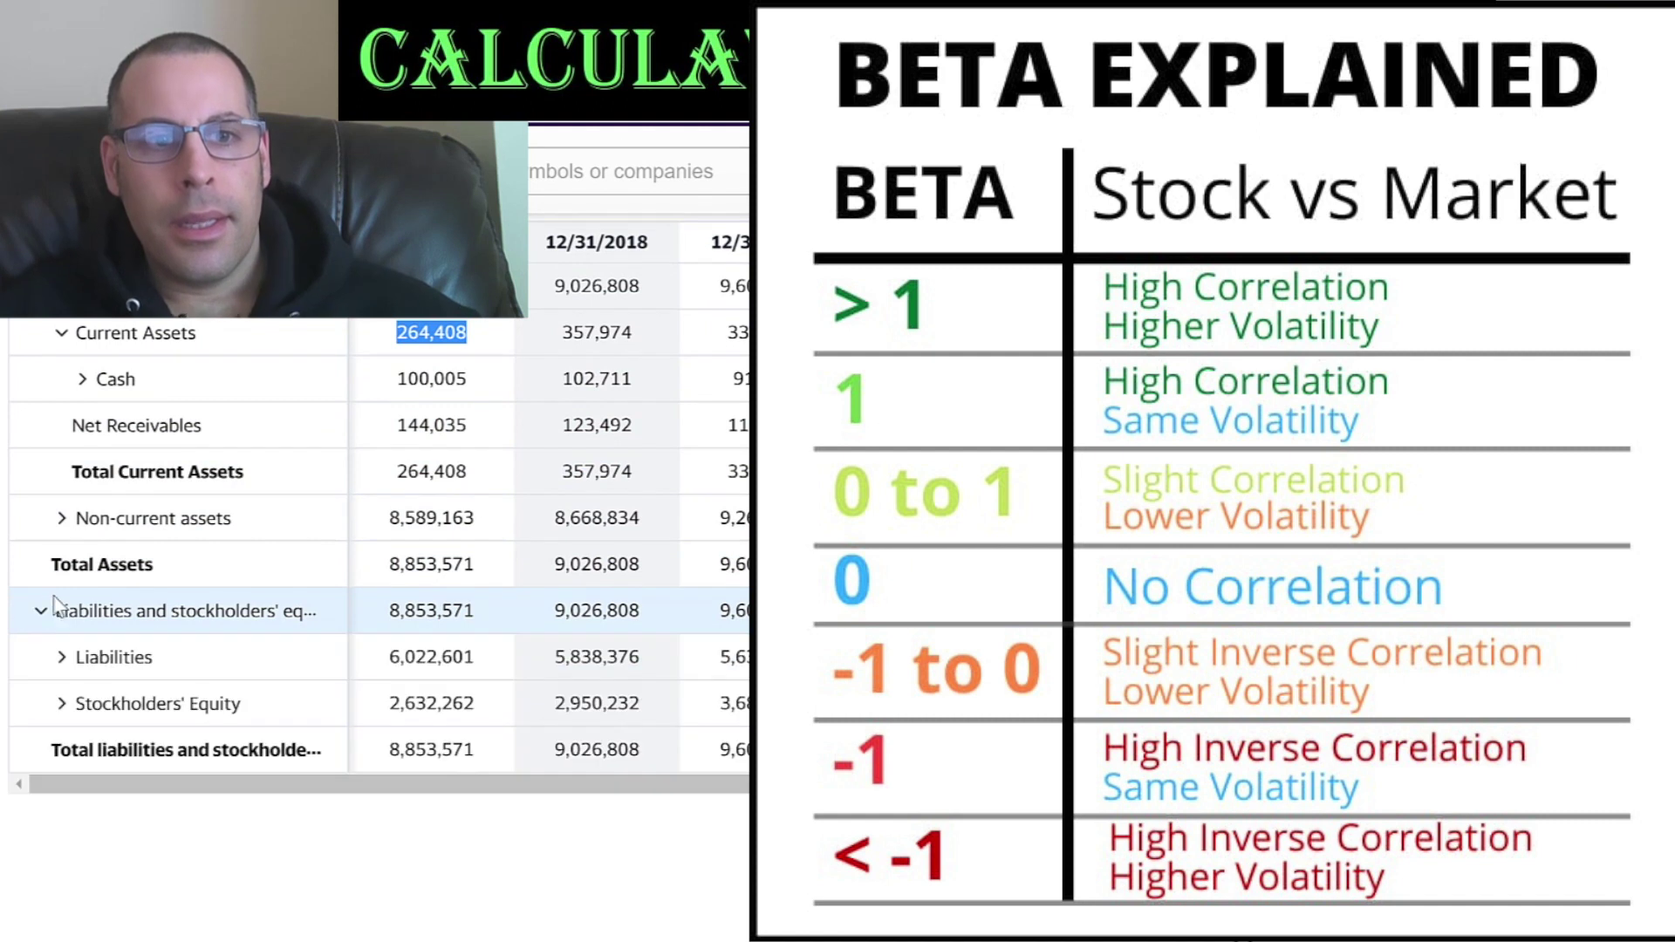
{"action": "left_click", "coordinate": [61, 656]}
{"action": "scroll", "coordinate": [199, 547], "scroll_direction": "down", "scroll_amount": 3}
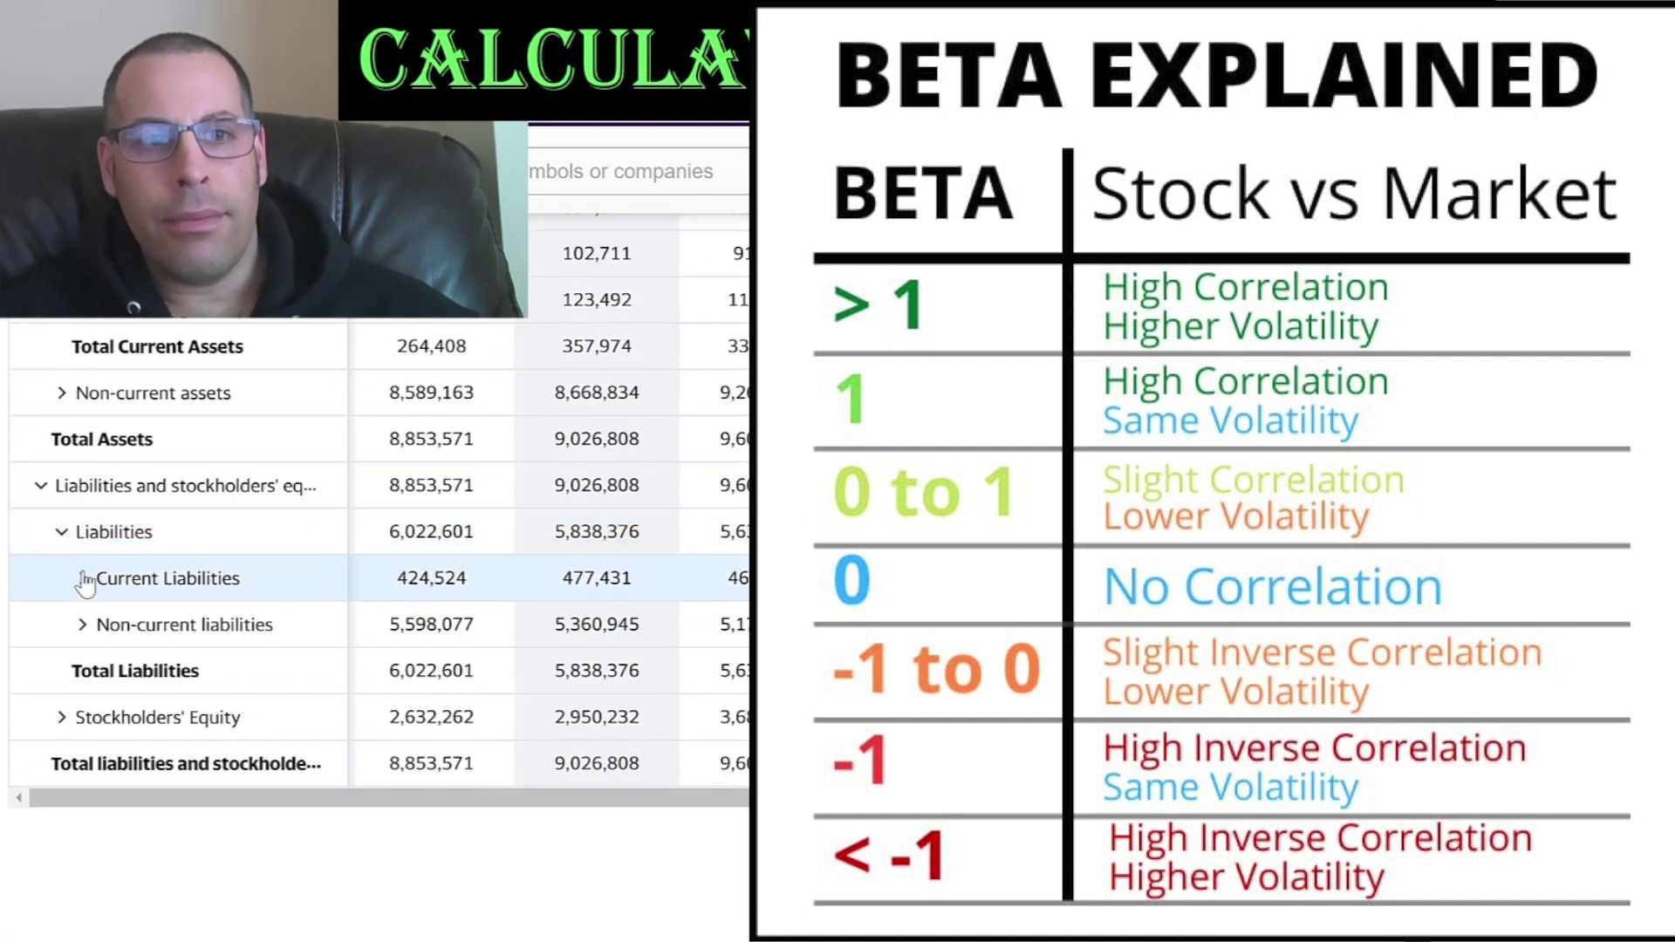
{"action": "left_click", "coordinate": [214, 567]}
{"action": "double_click", "coordinate": [412, 578]}
{"action": "key", "text": "ctrl+c"}
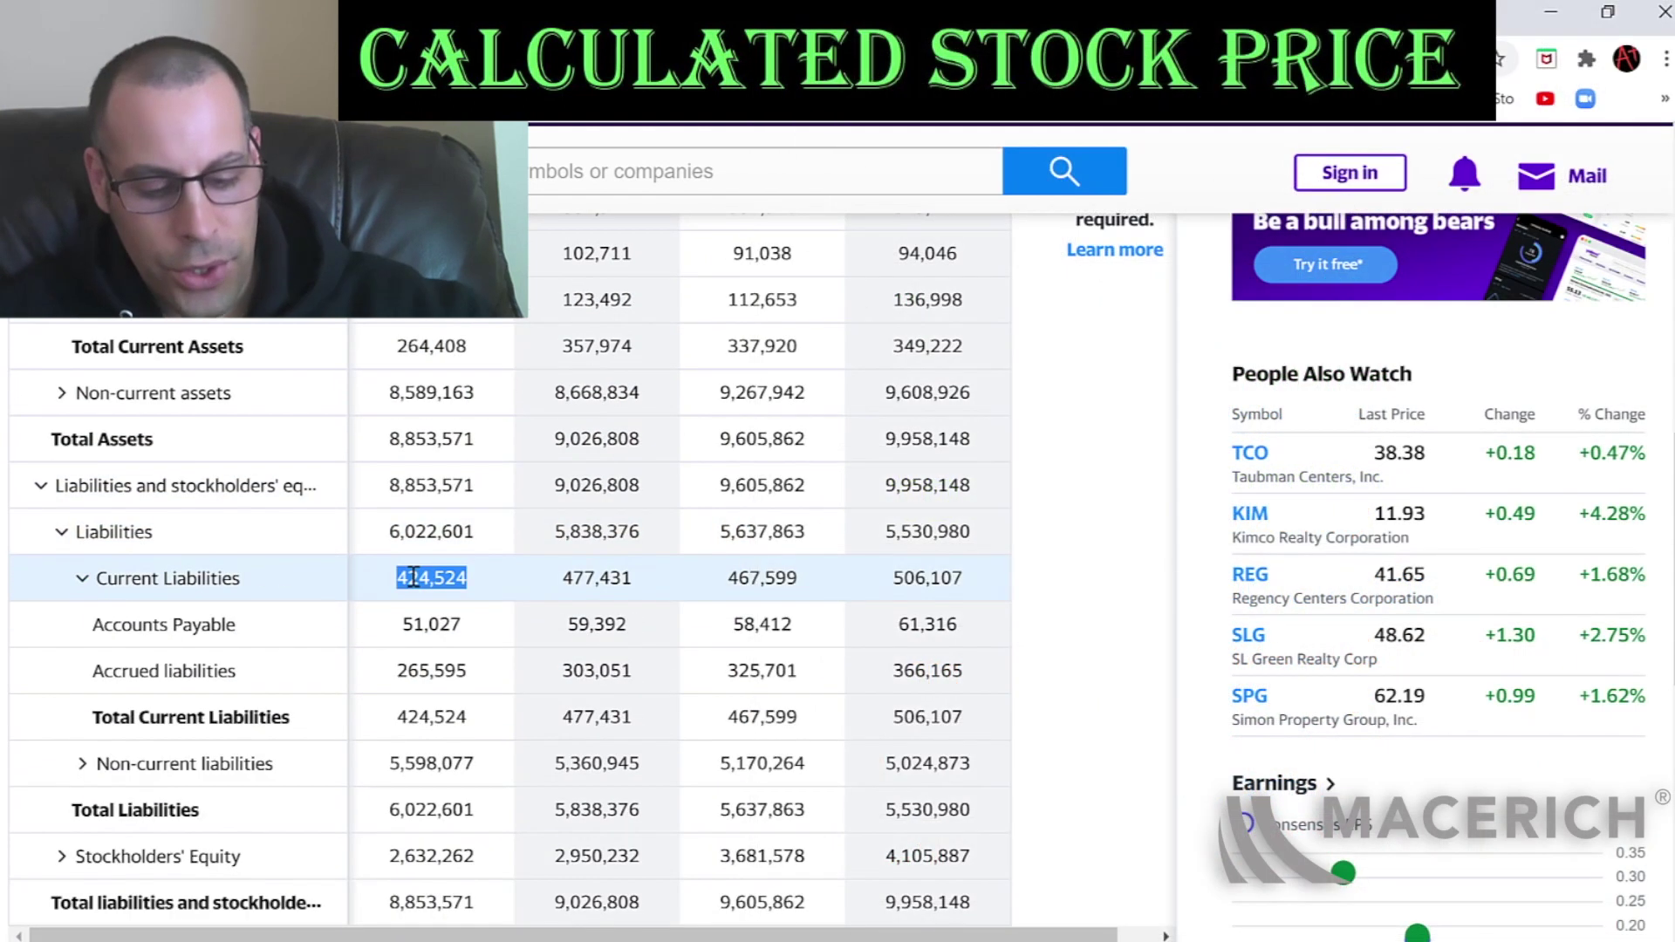
{"action": "key", "text": "alt+Tab"}
{"action": "key", "text": "ctrl+v"}
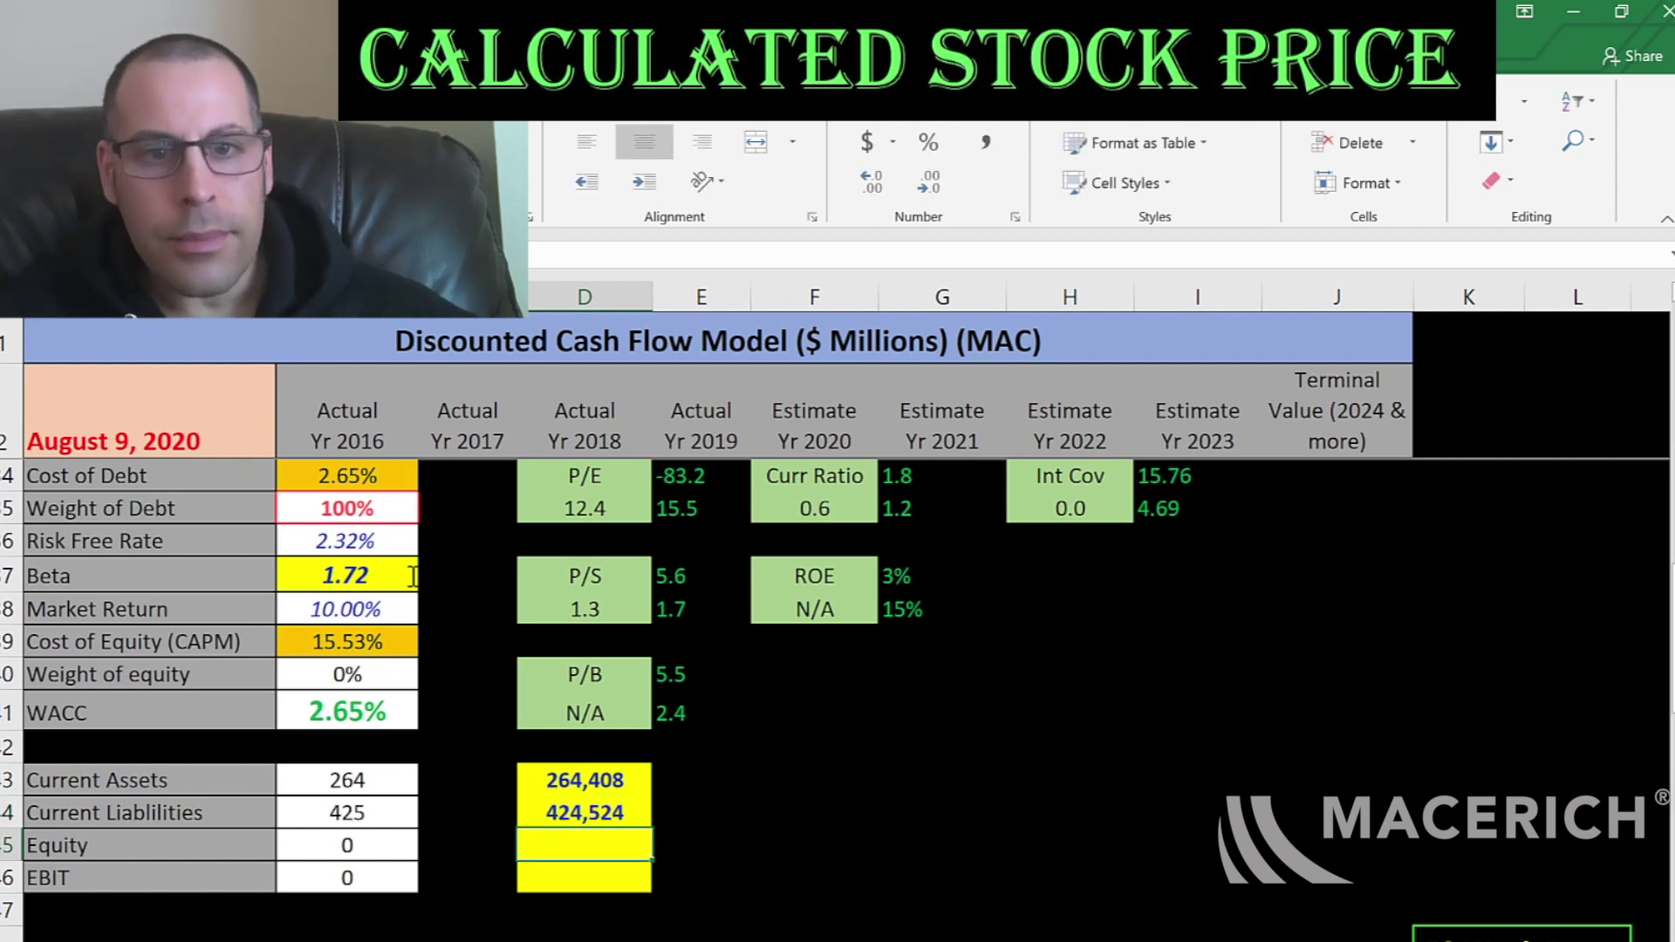
{"action": "key", "text": "alt+Tab"}
Enter the 2019 stockholders' equity of 2,632,262 into the Equity cell D25.
{"action": "scroll", "coordinate": [412, 578], "scroll_direction": "down", "scroll_amount": 3}
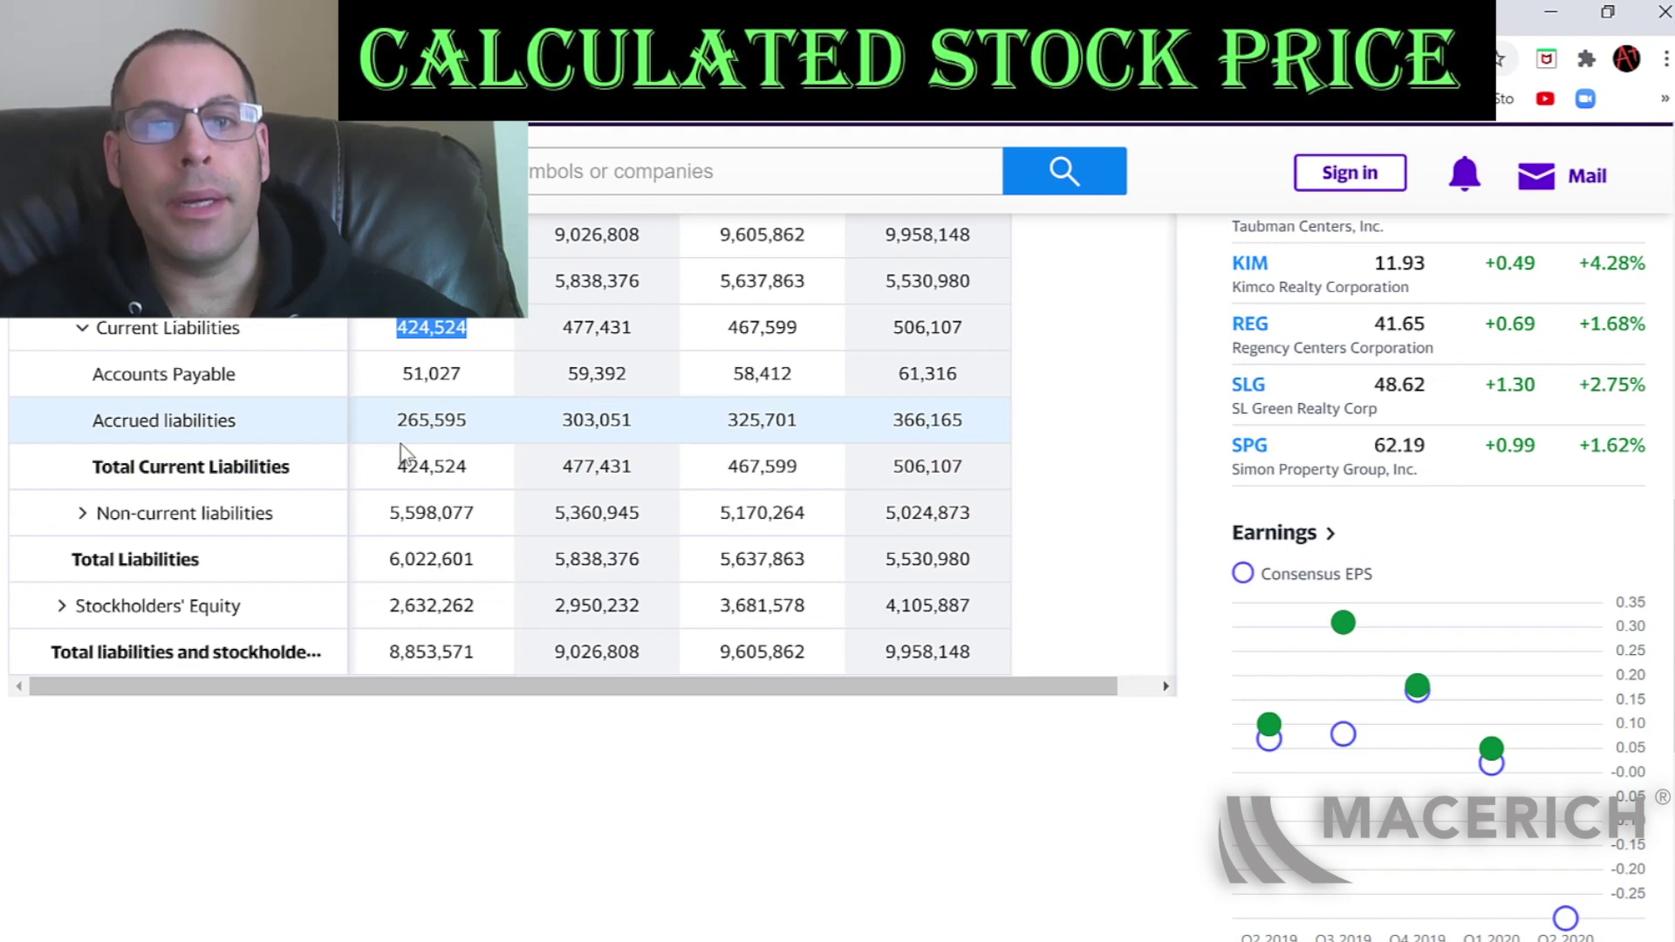
{"action": "scroll", "coordinate": [403, 446], "scroll_direction": "down", "scroll_amount": 2}
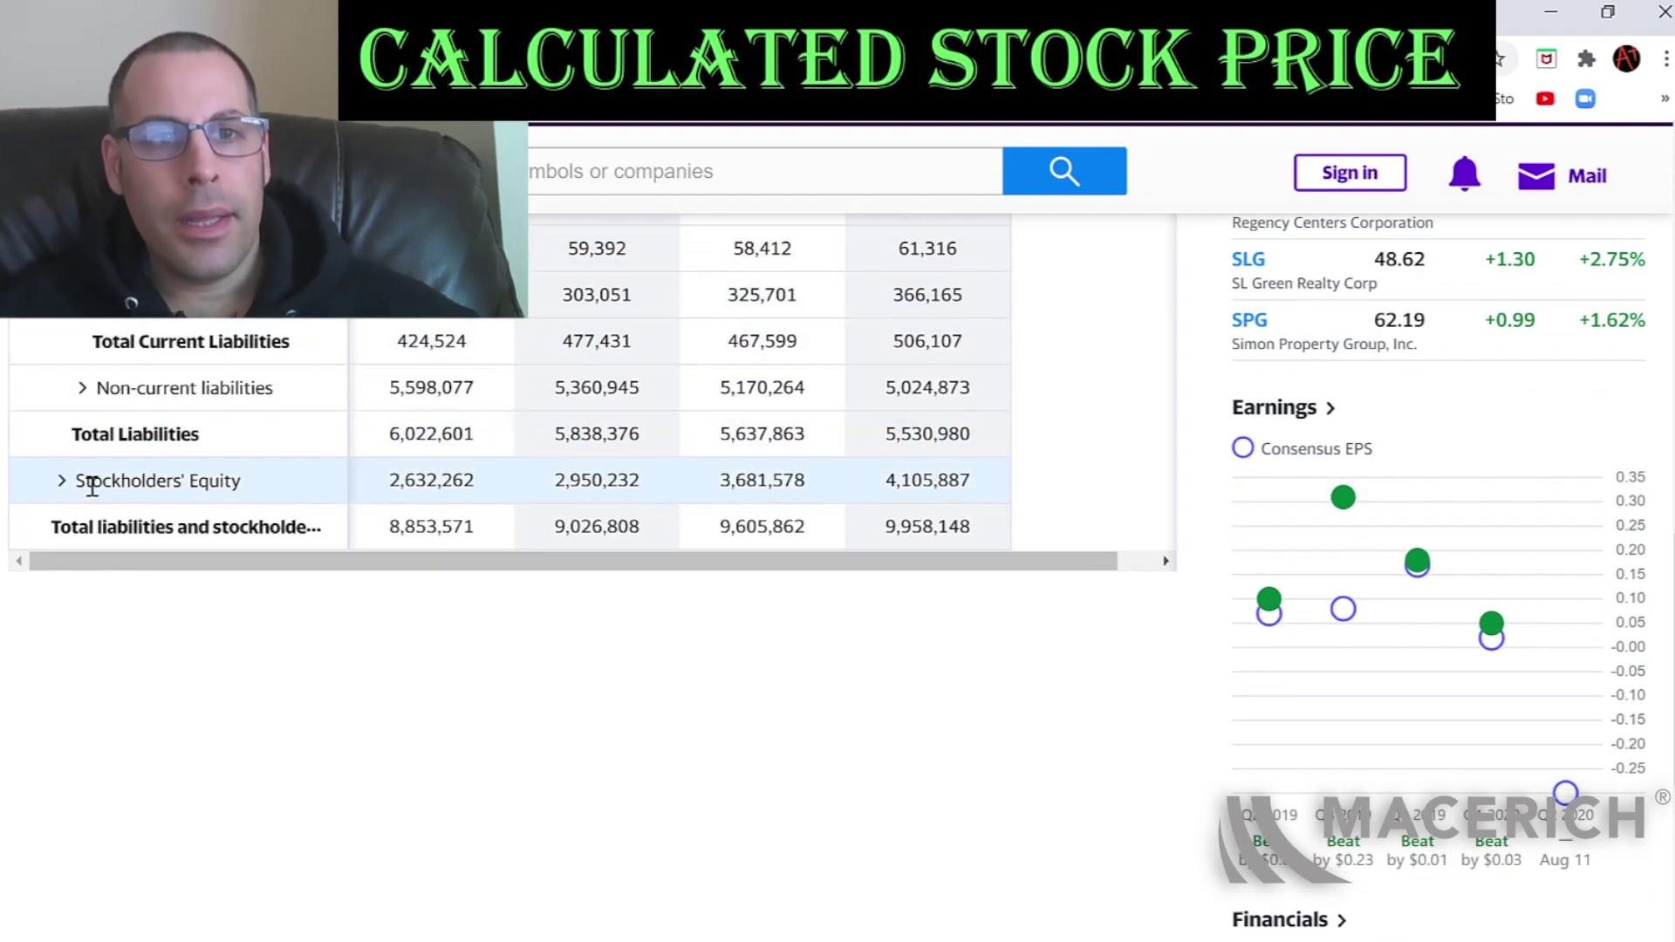
{"action": "left_click", "coordinate": [62, 482]}
{"action": "double_click", "coordinate": [453, 480]}
{"action": "key", "text": "ctrl+c"}
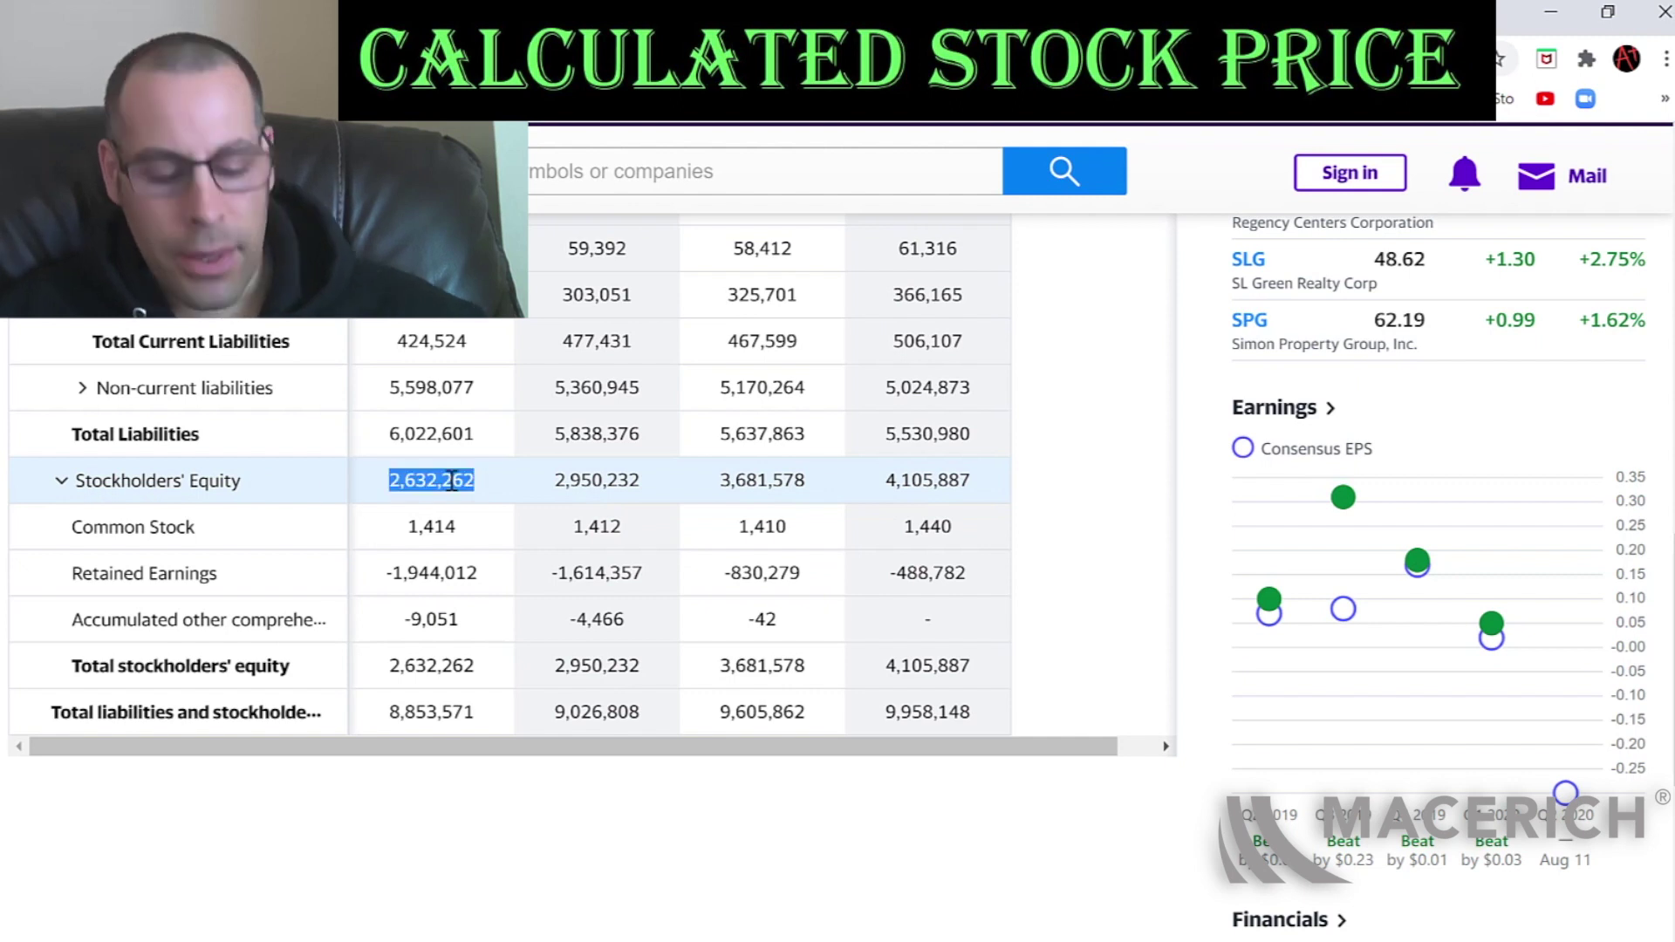
{"action": "key", "text": "alt+Tab"}
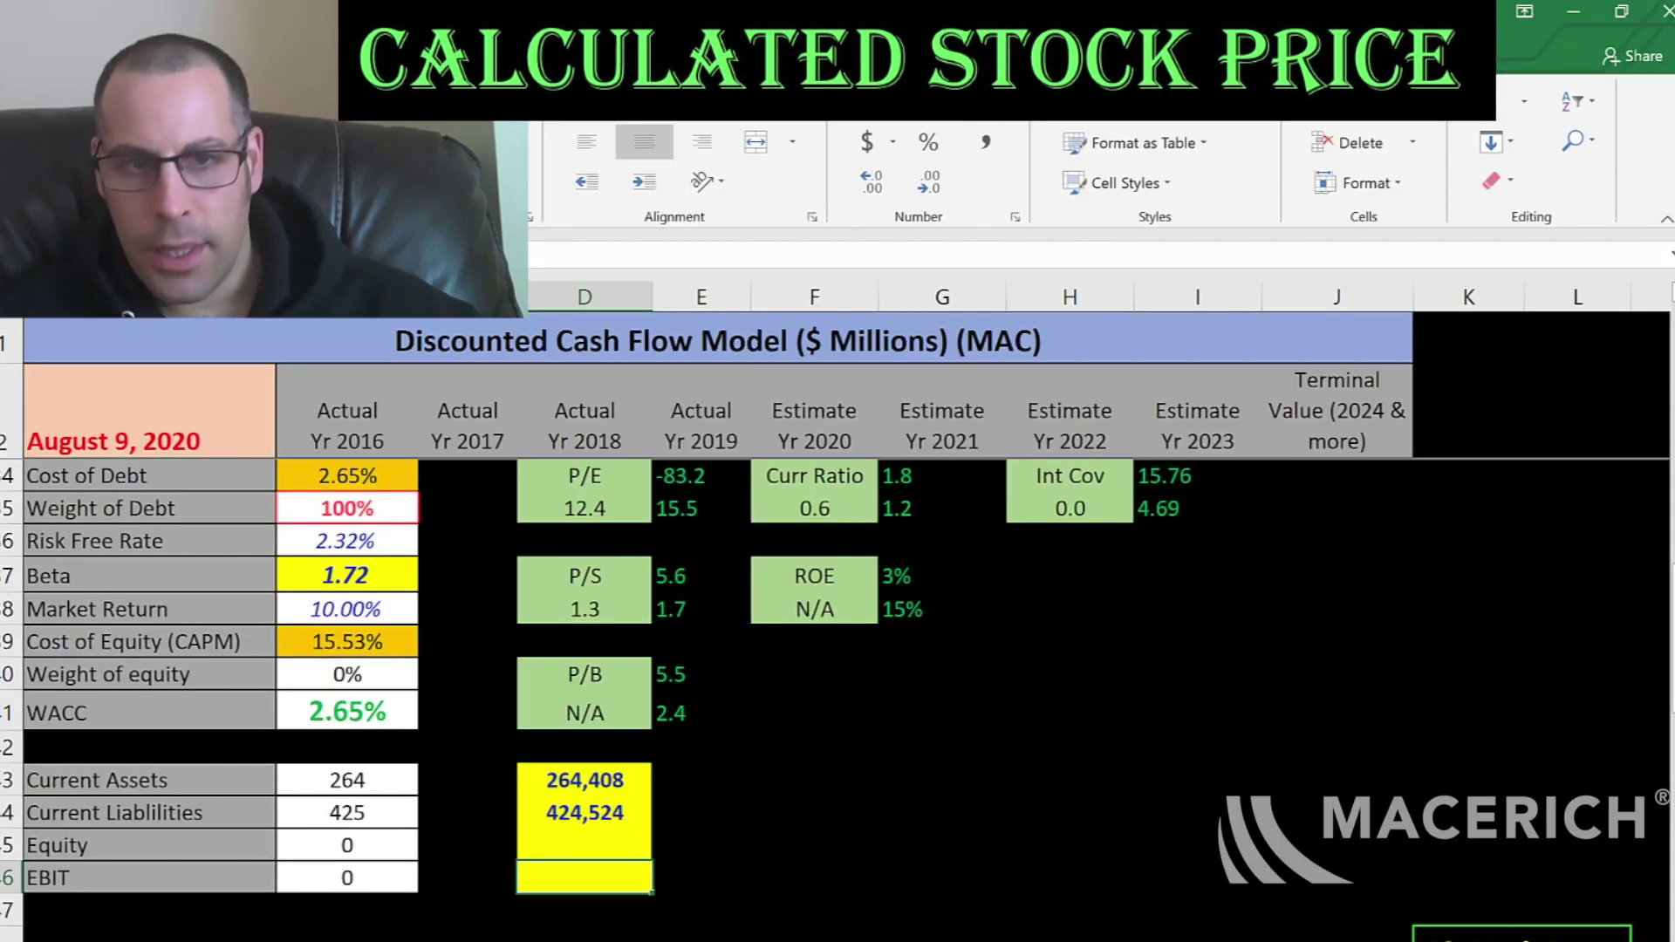
{"action": "left_click", "coordinate": [585, 844]}
{"action": "key", "text": "F2"}
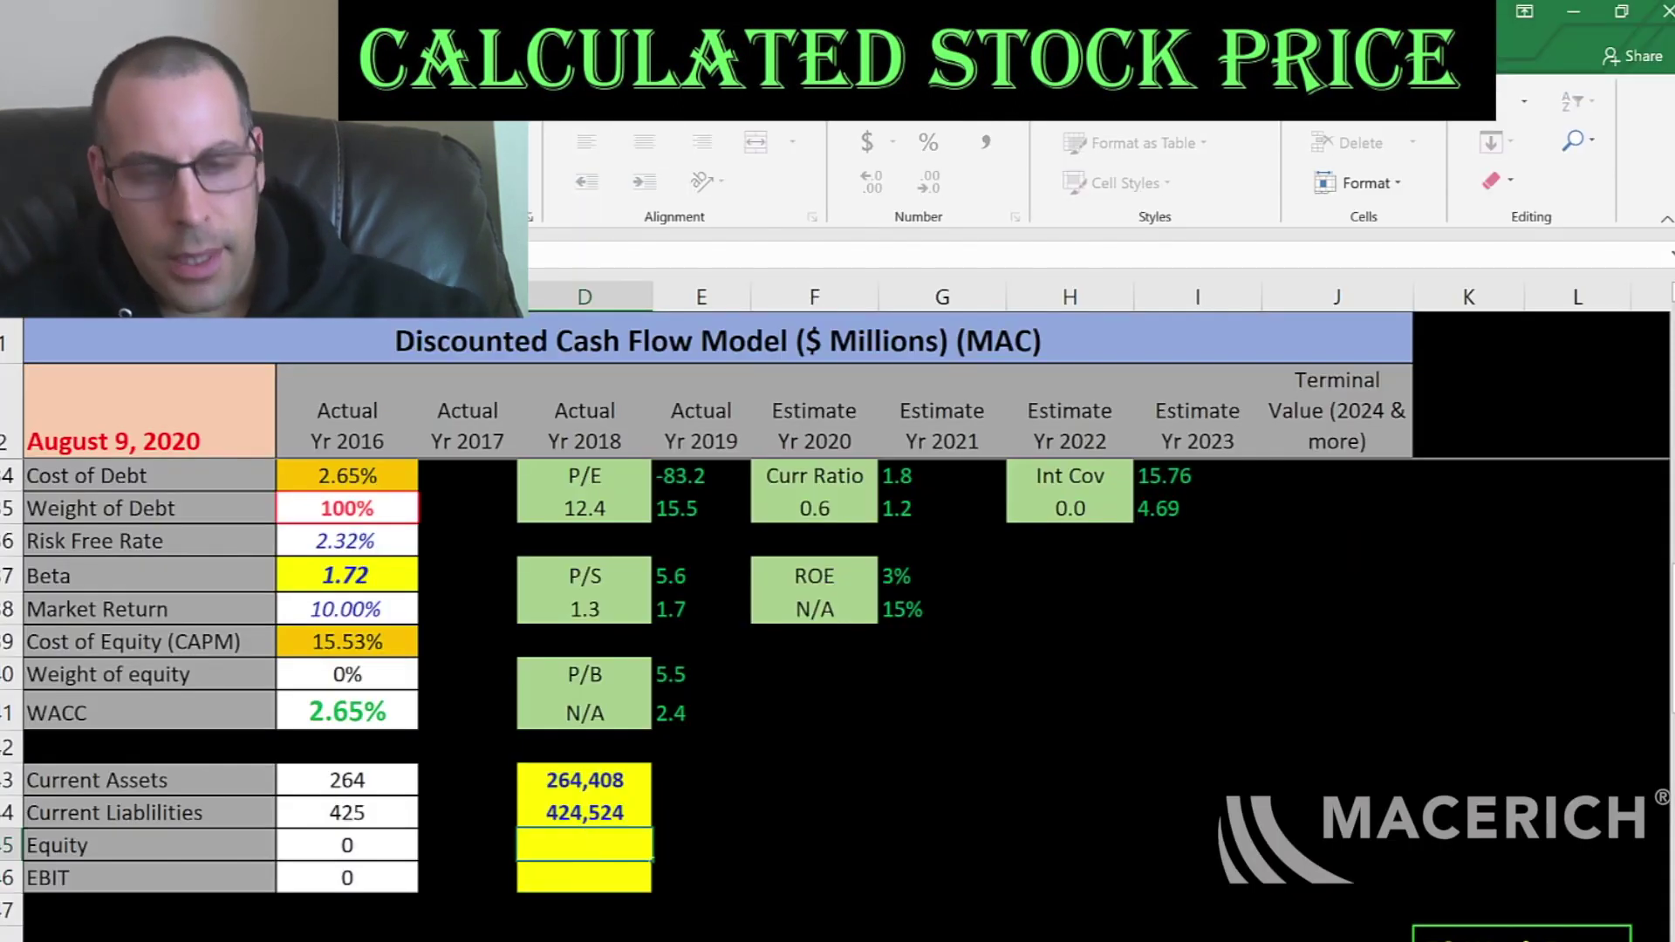
{"action": "key", "text": "ctrl+v"}
{"action": "key", "text": "Return"}
Copy the 206,149 operating income from the 2019 income statement into the EBIT cell.
{"action": "key", "text": "alt+Tab"}
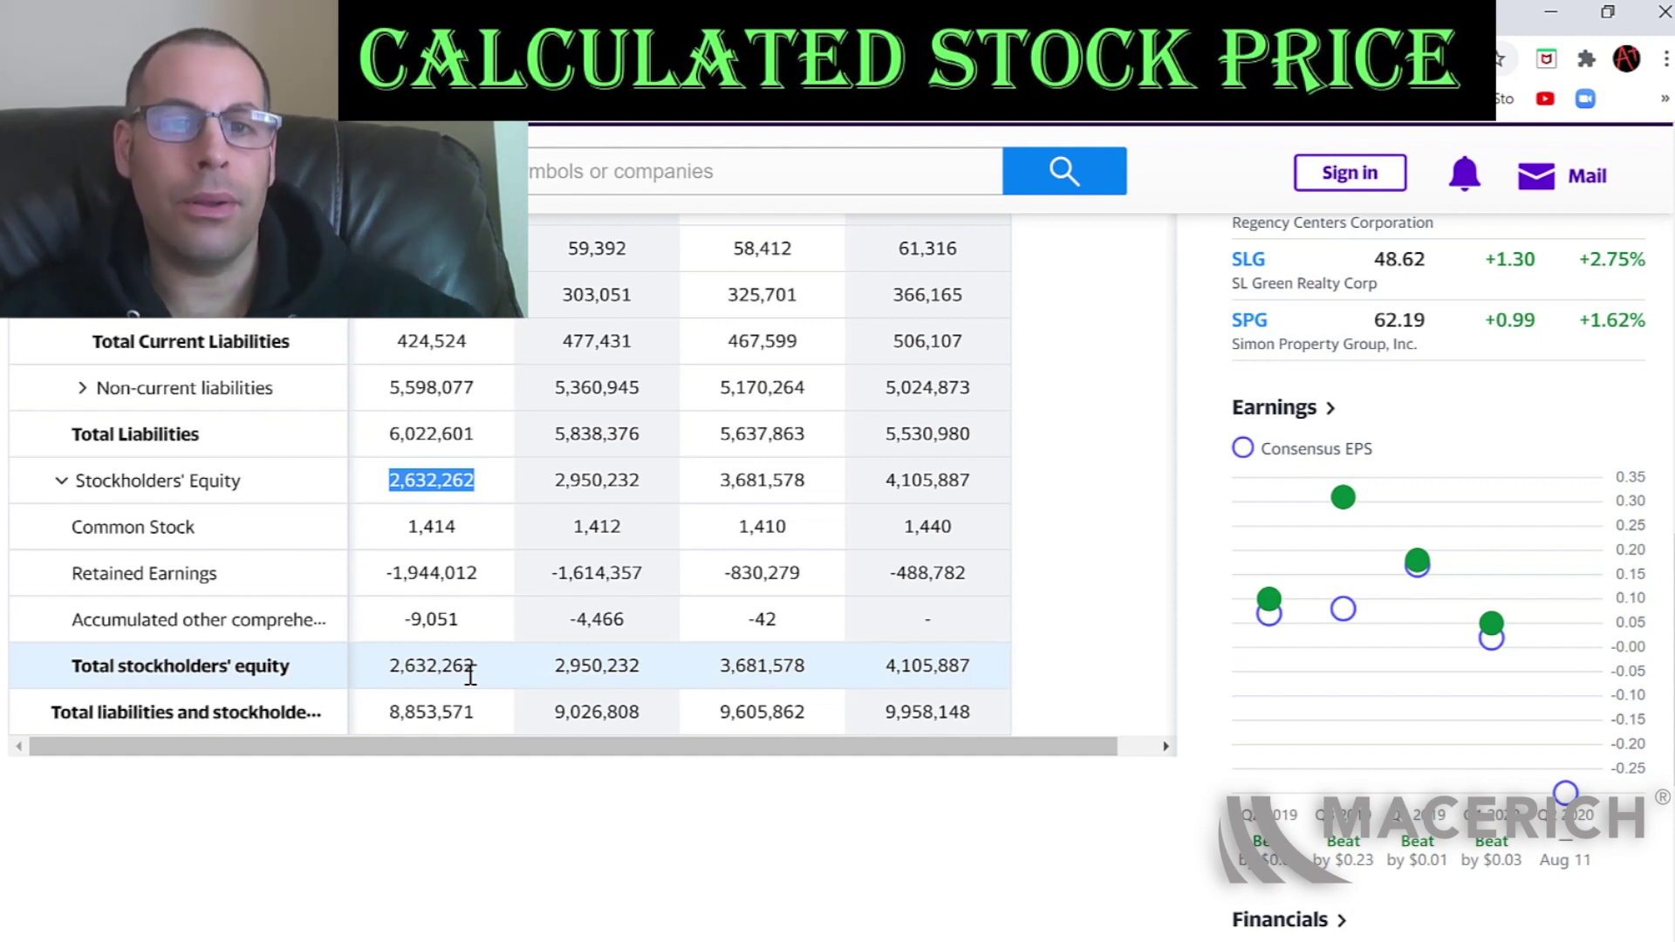
{"action": "scroll", "coordinate": [45, 614], "scroll_direction": "up", "scroll_amount": 1}
{"action": "scroll", "coordinate": [45, 614], "scroll_direction": "up", "scroll_amount": 8}
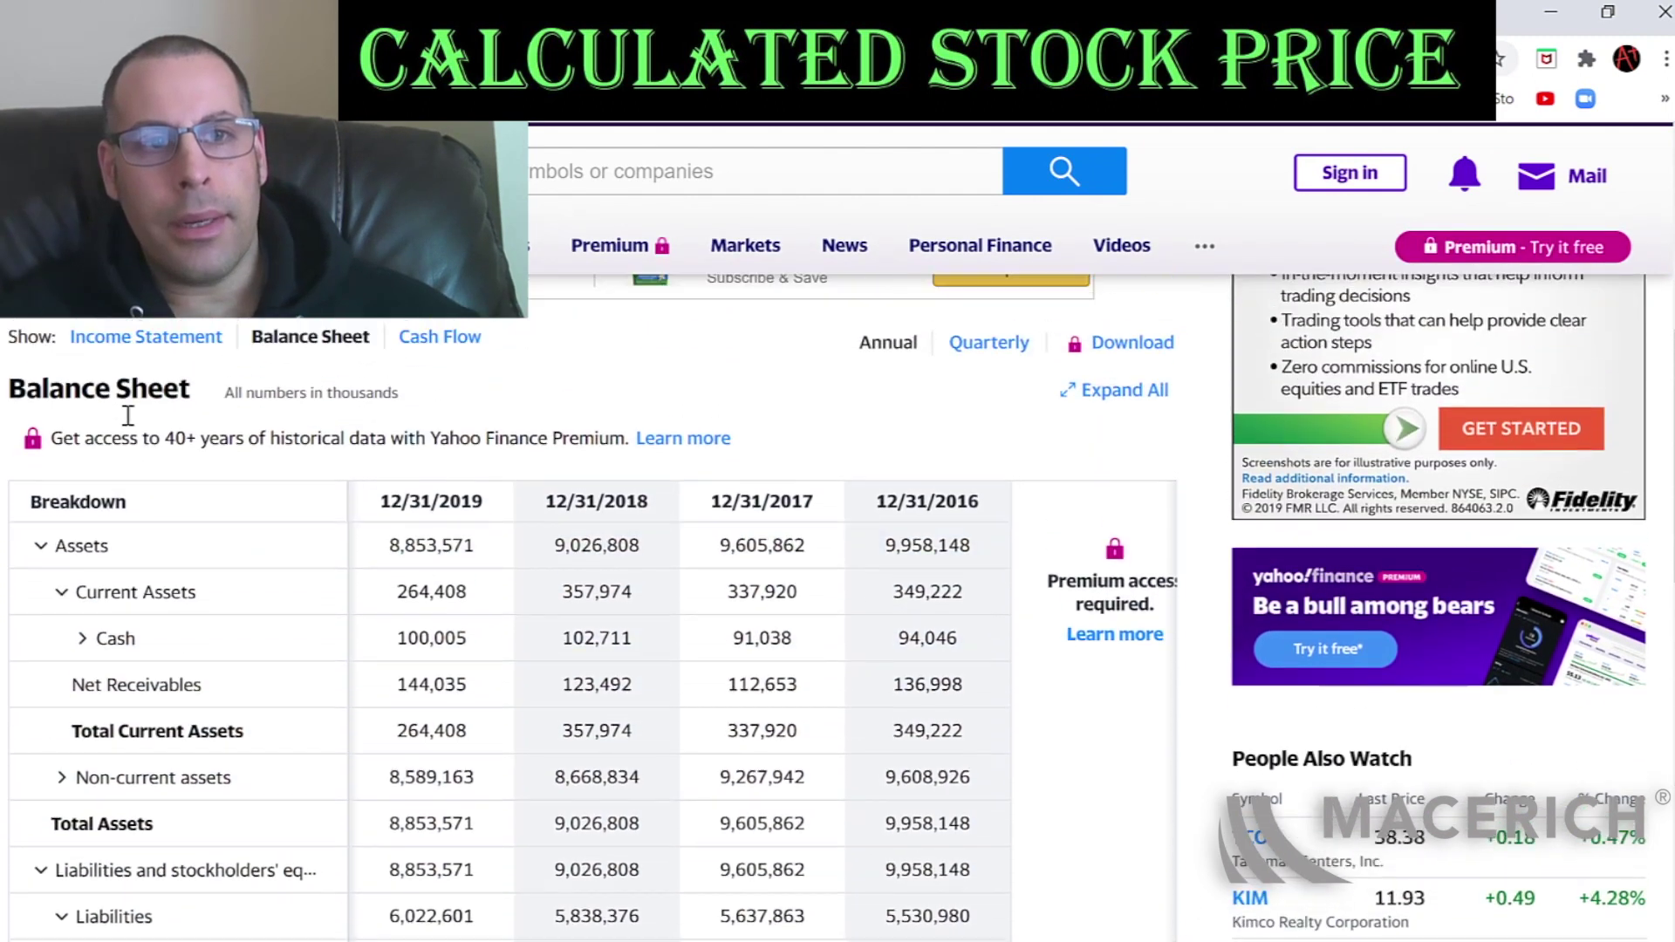
{"action": "scroll", "coordinate": [126, 406], "scroll_direction": "up", "scroll_amount": 1}
{"action": "left_click", "coordinate": [124, 389]}
{"action": "scroll", "coordinate": [558, 576], "scroll_direction": "down", "scroll_amount": 3}
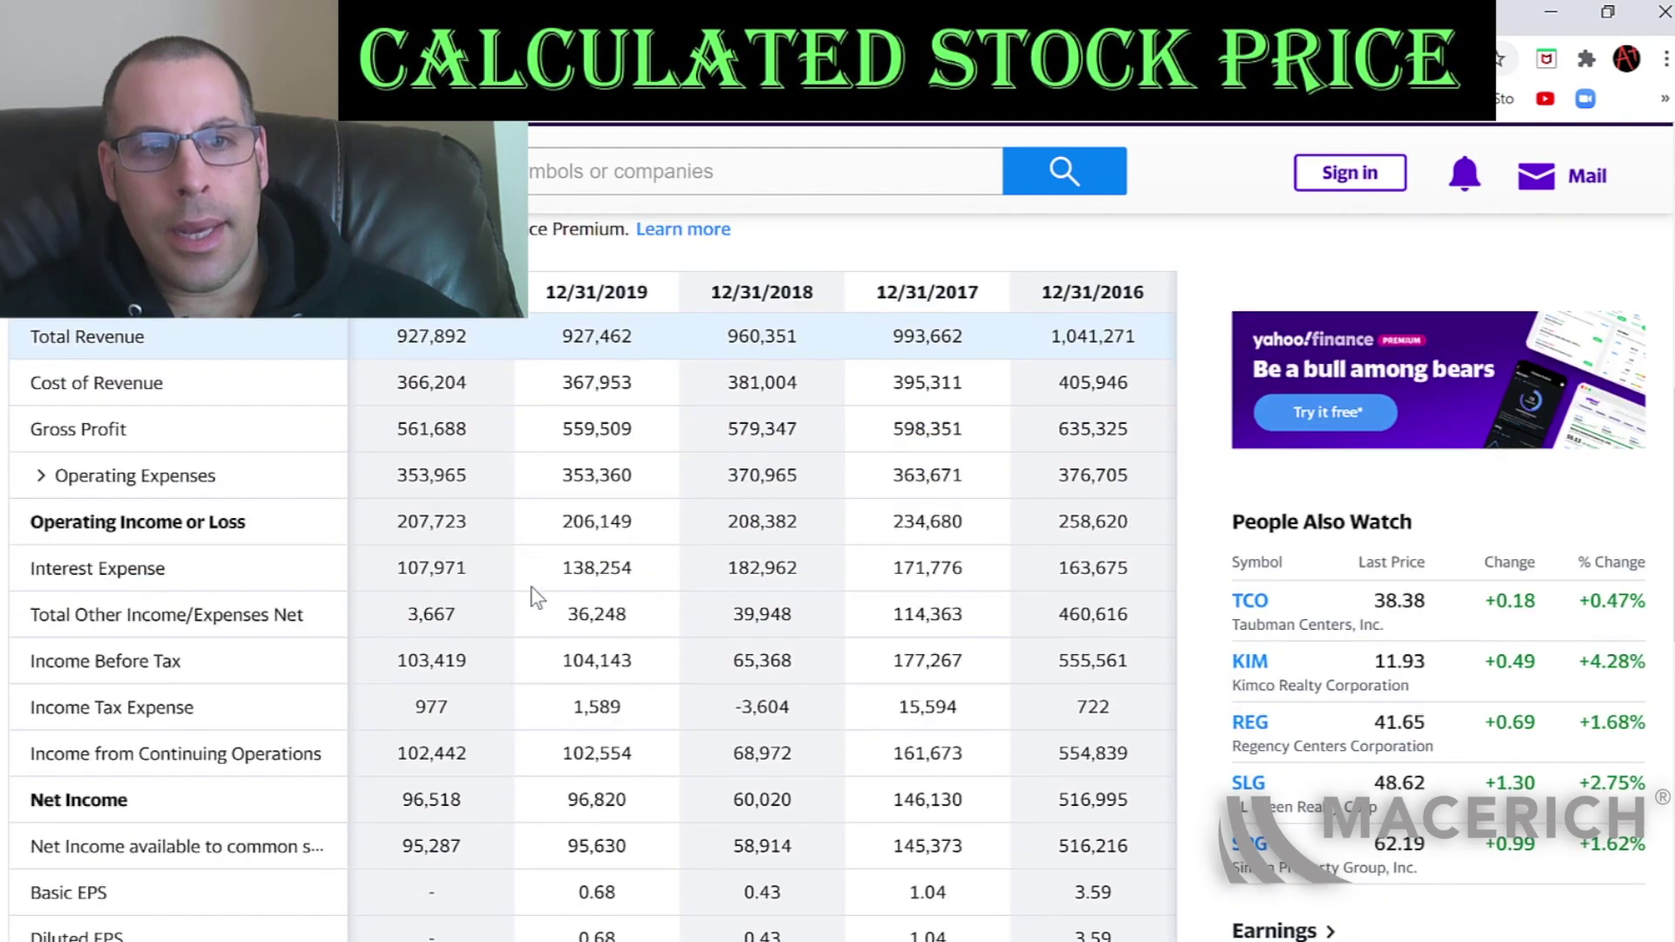
{"action": "double_click", "coordinate": [591, 528]}
{"action": "key", "text": "ctrl+c"}
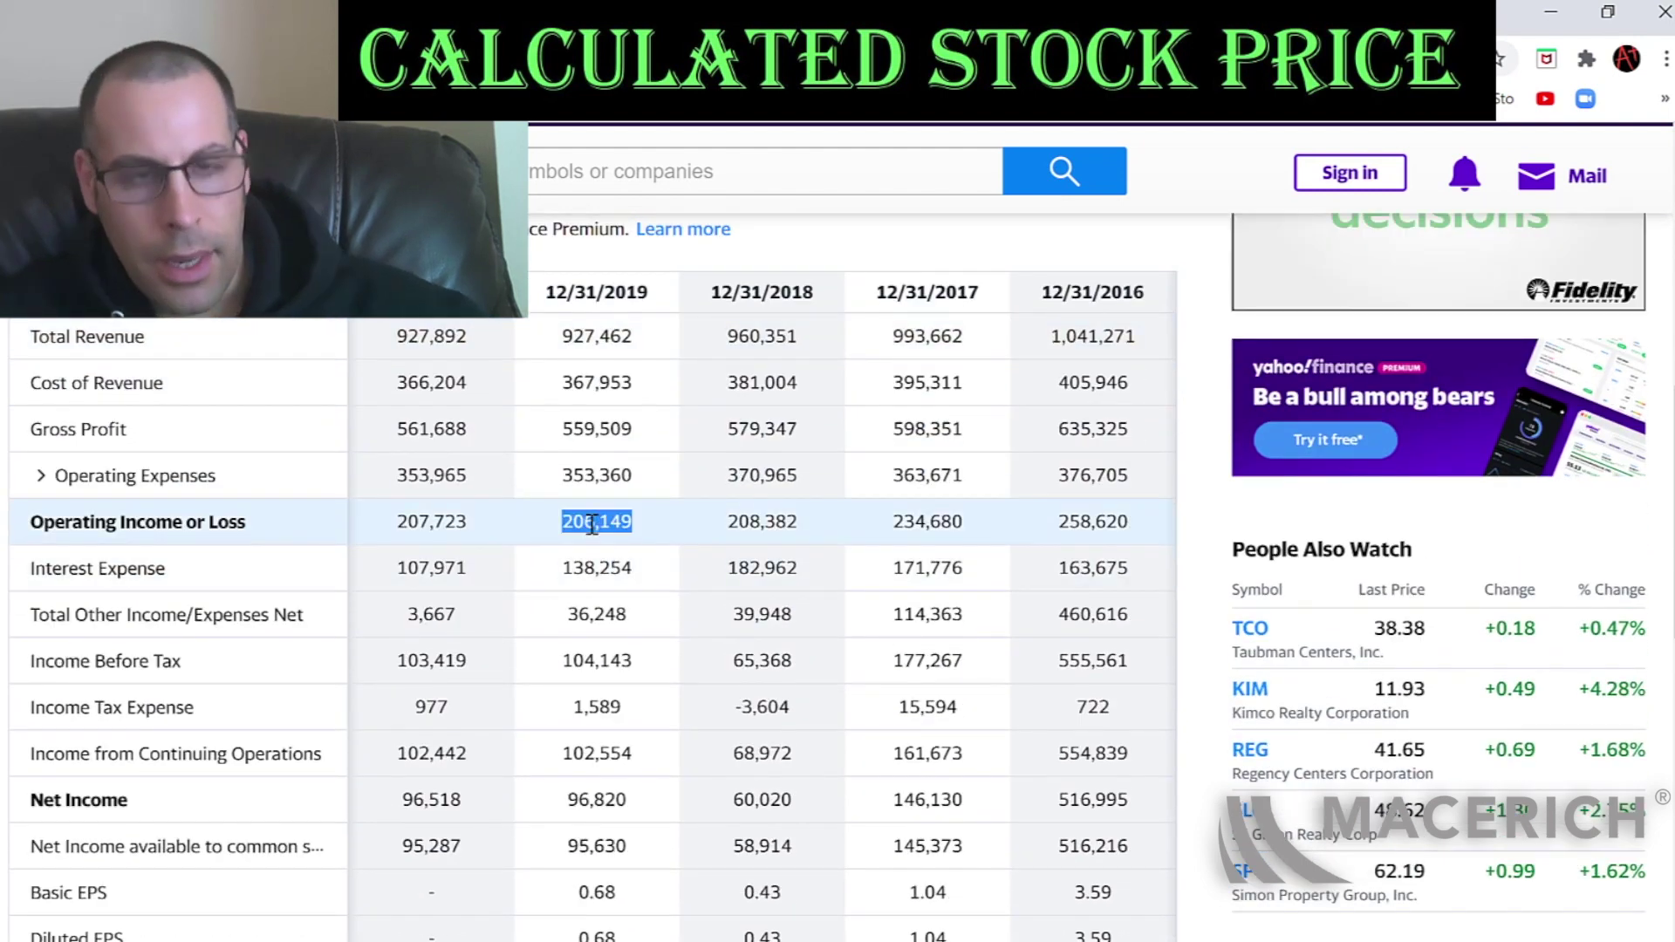
{"action": "key", "text": "alt+Tab"}
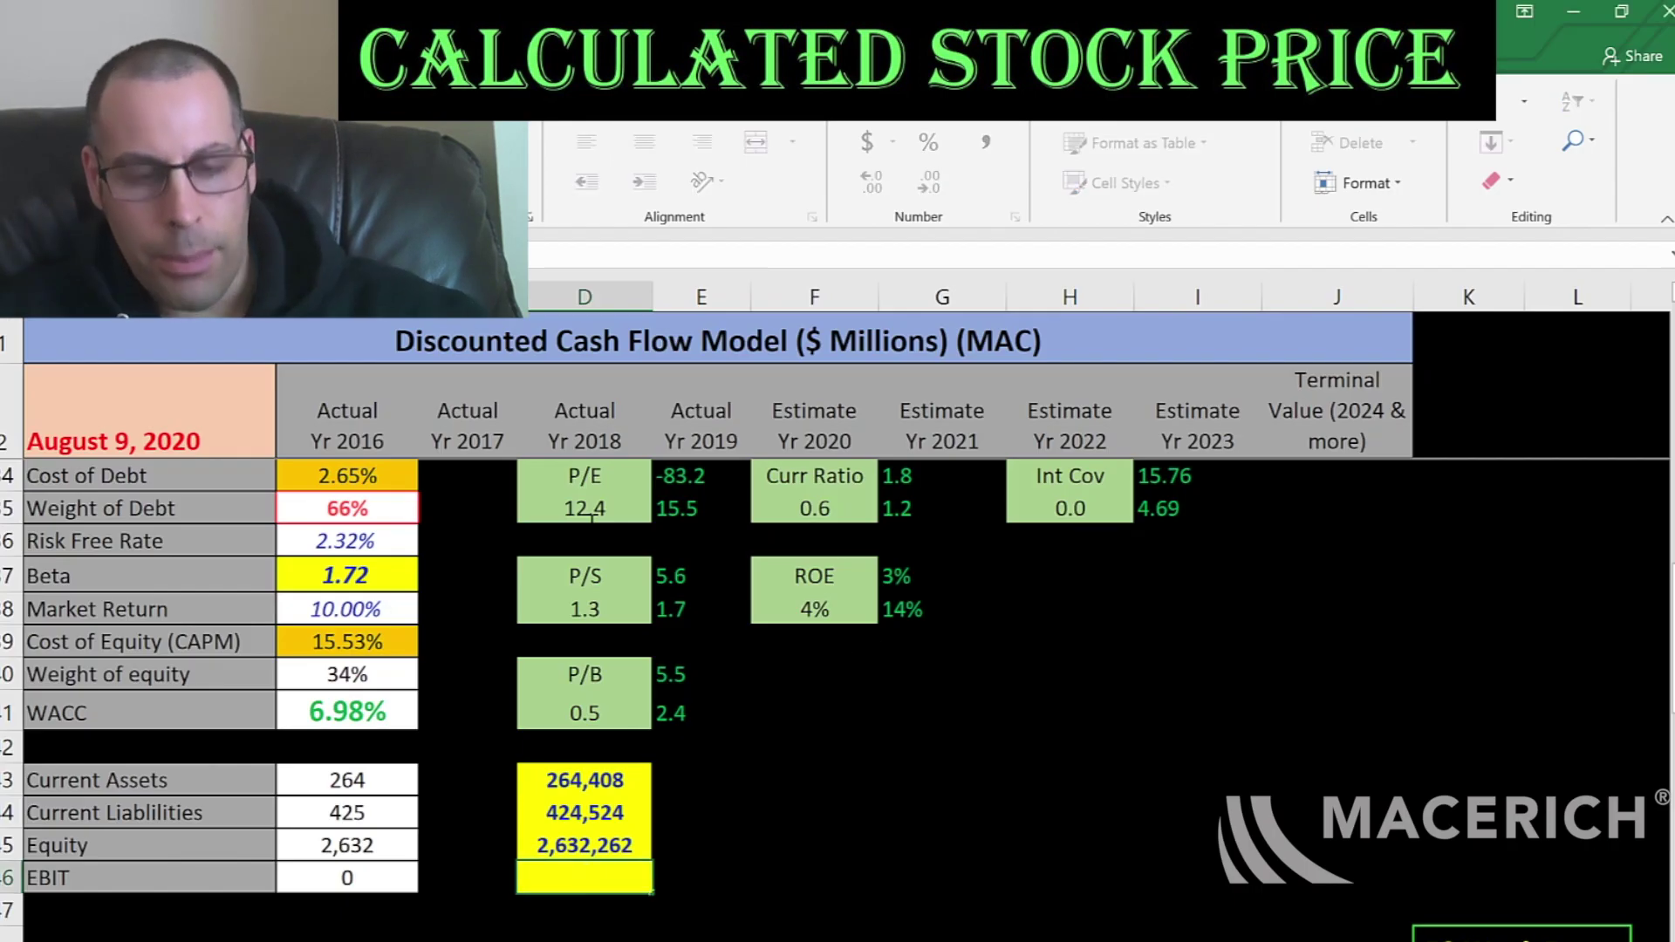
{"action": "key", "text": "ctrl+v"}
{"action": "key", "text": "Return"}
{"action": "key", "text": "Left"}
{"action": "scroll", "coordinate": [592, 516], "scroll_direction": "up", "scroll_amount": 1}
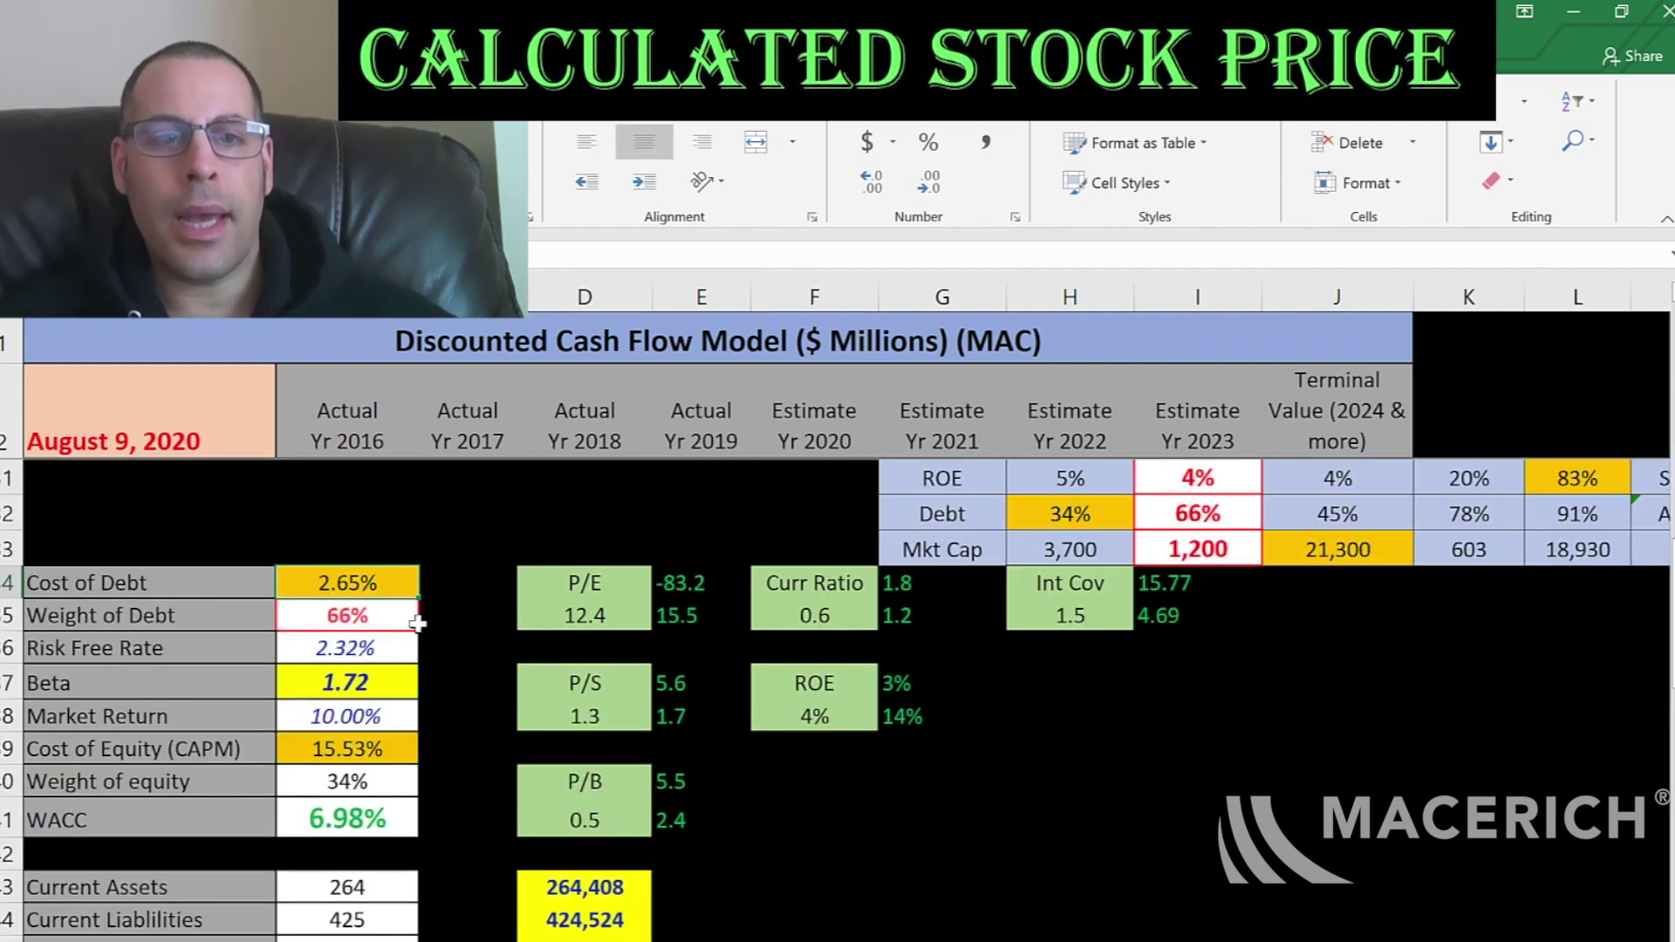
{"action": "left_click", "coordinate": [410, 621]}
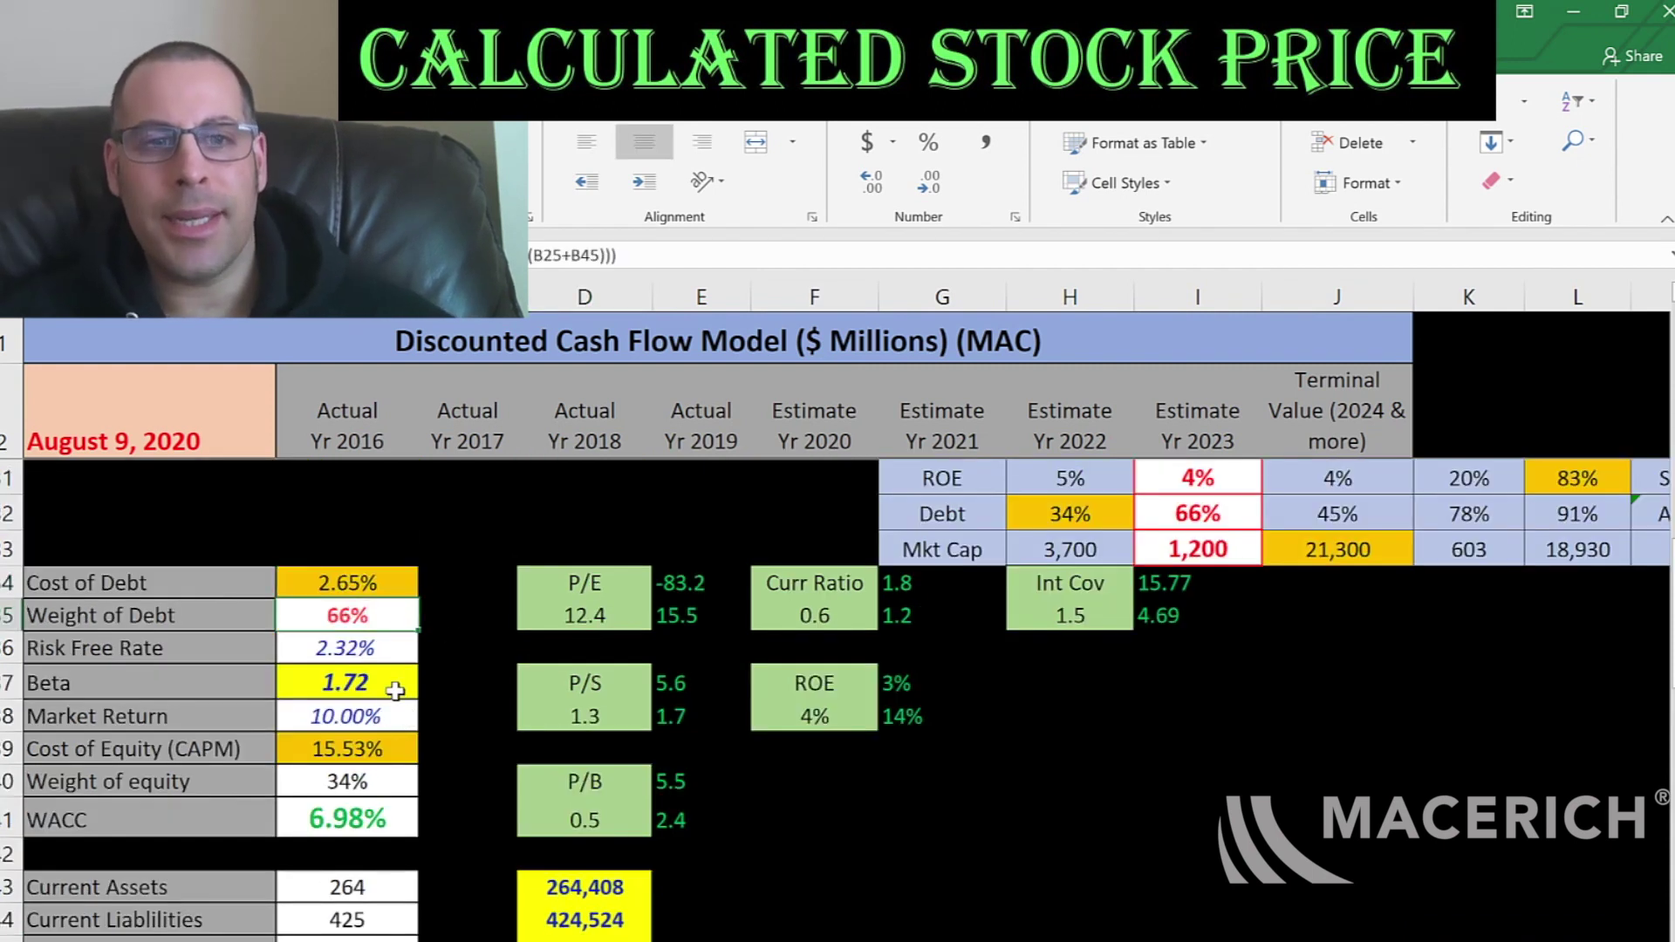
{"action": "key", "text": "Up"}
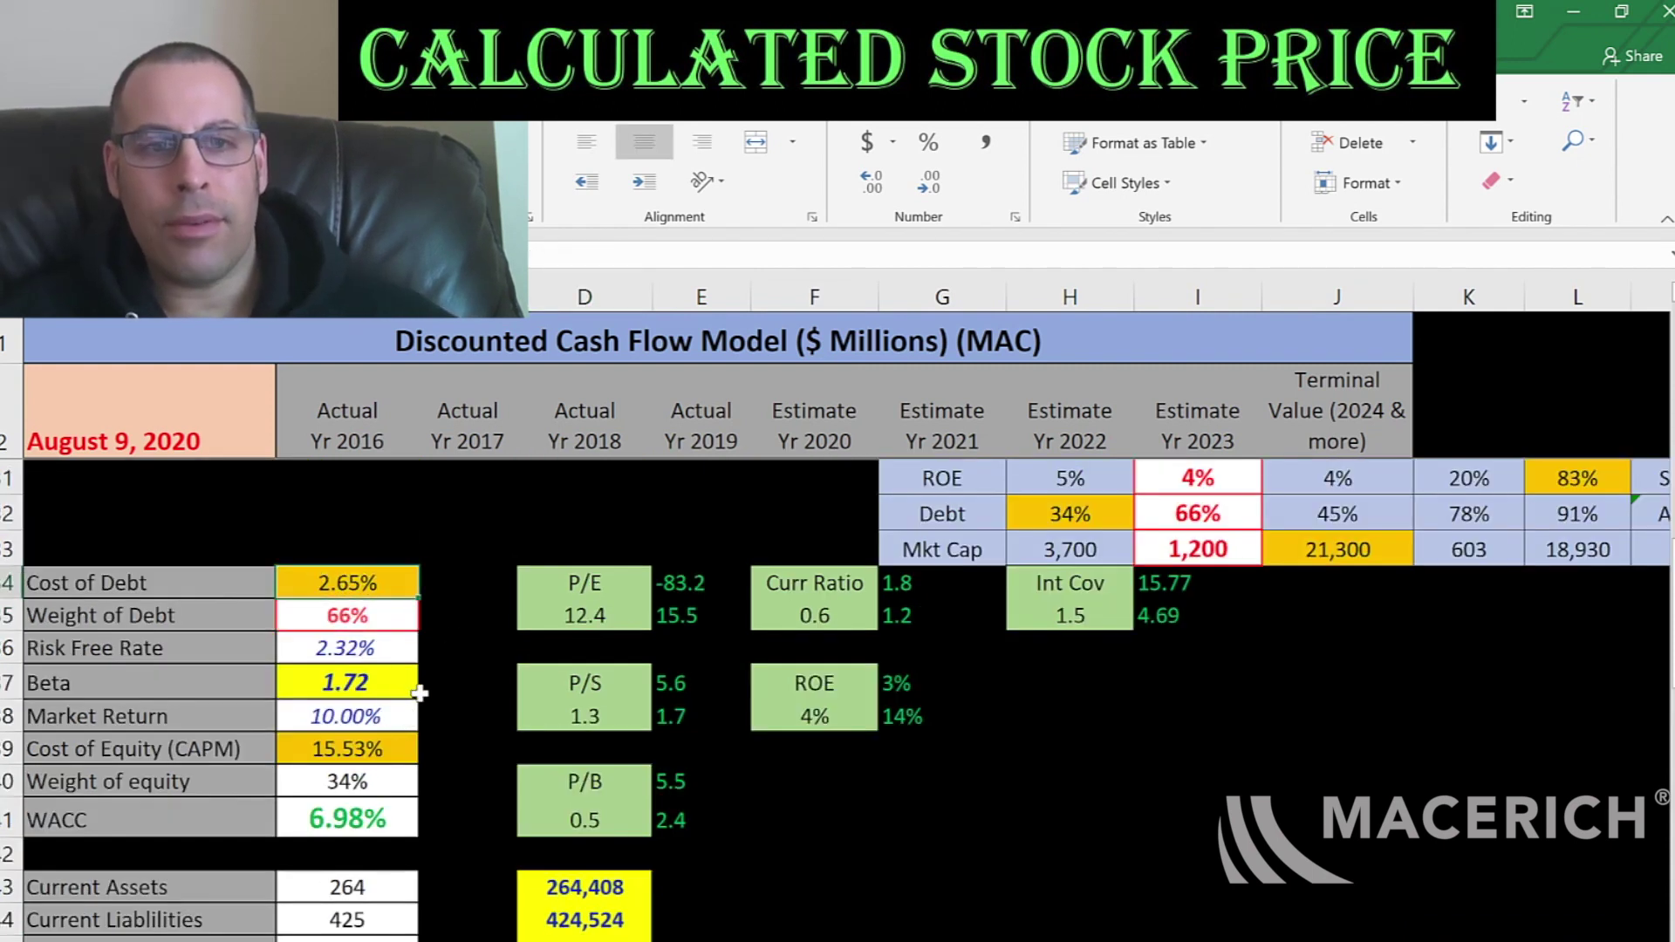
{"action": "left_click", "coordinate": [364, 780]}
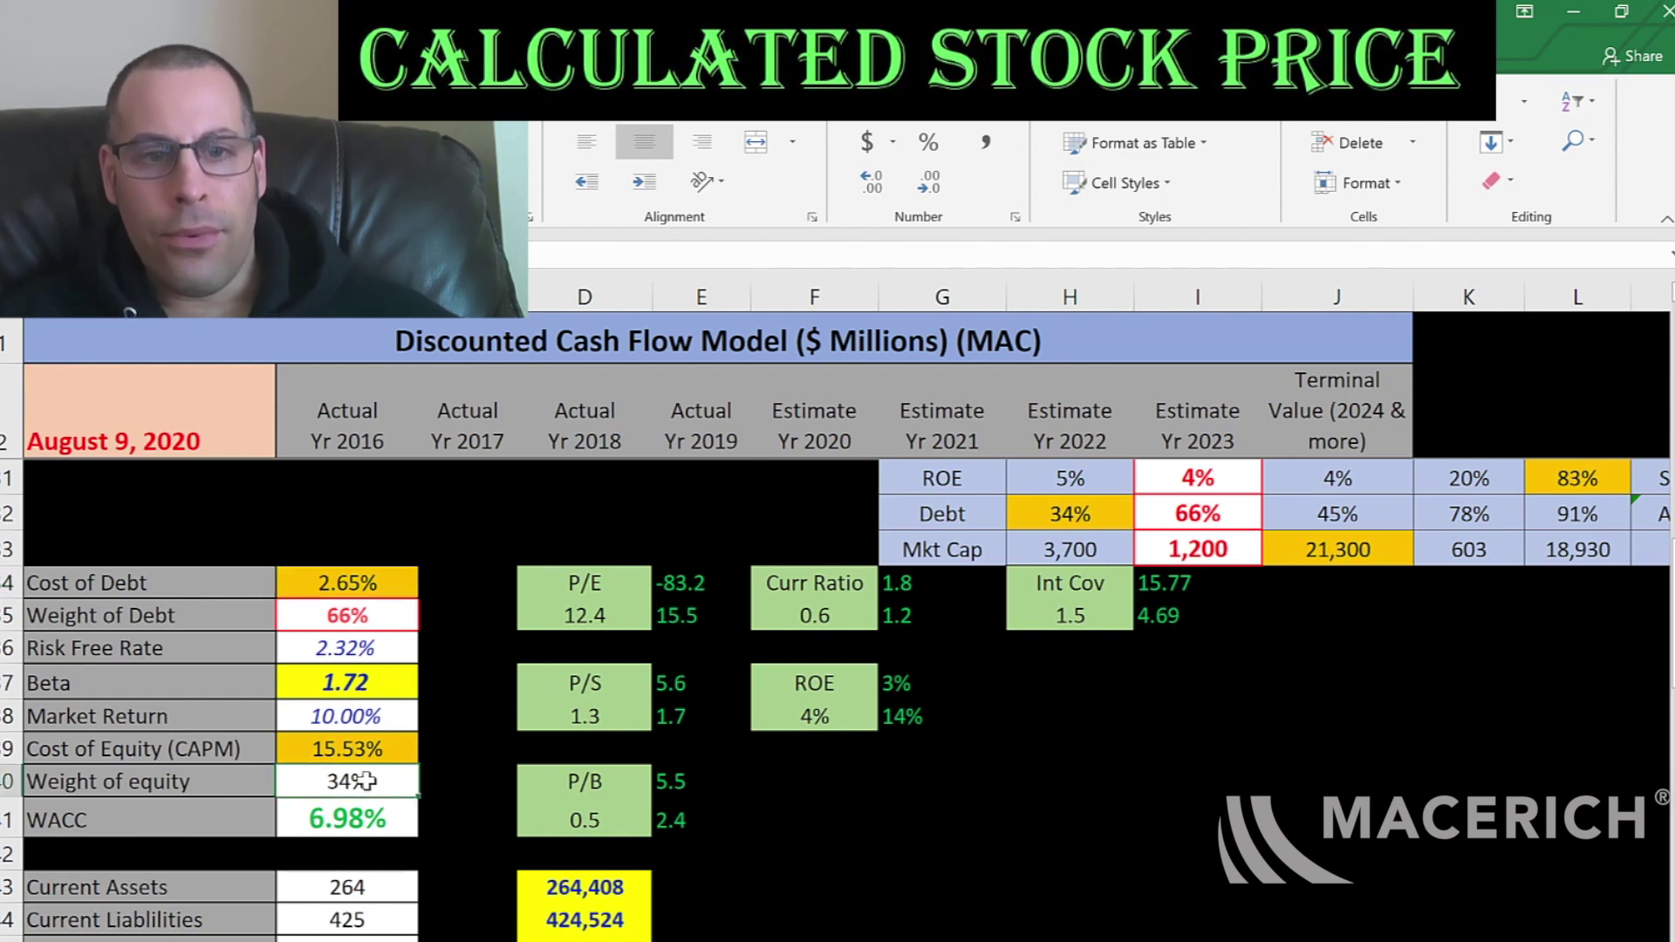
{"action": "left_click", "coordinate": [349, 746]}
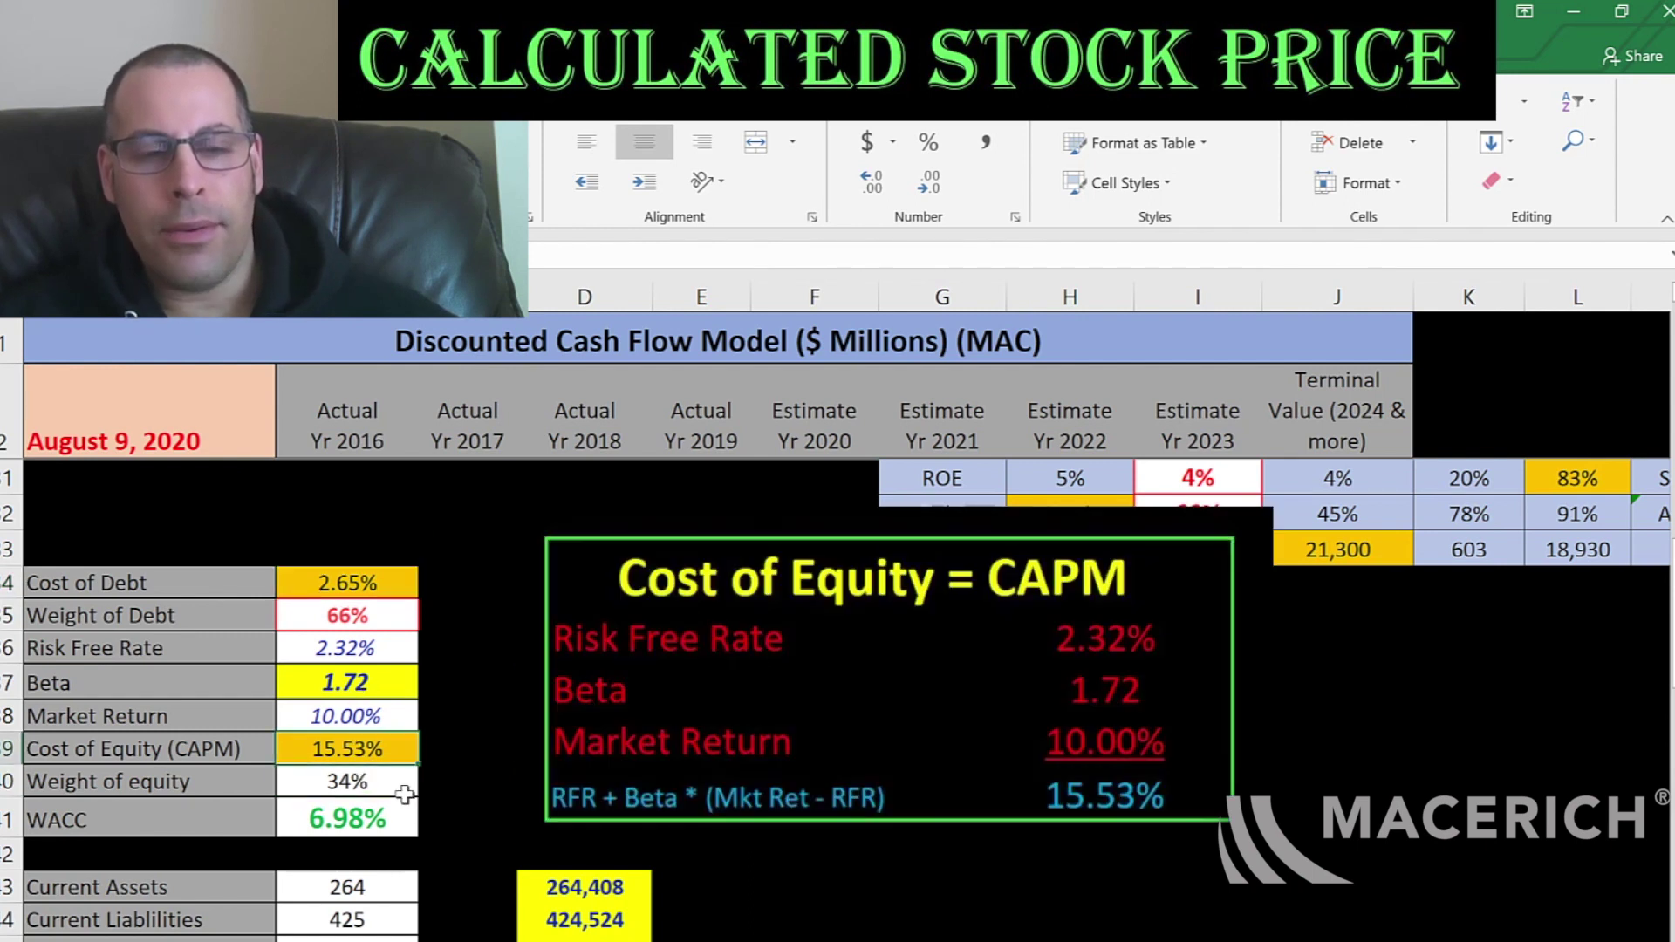
{"action": "left_click", "coordinate": [360, 819]}
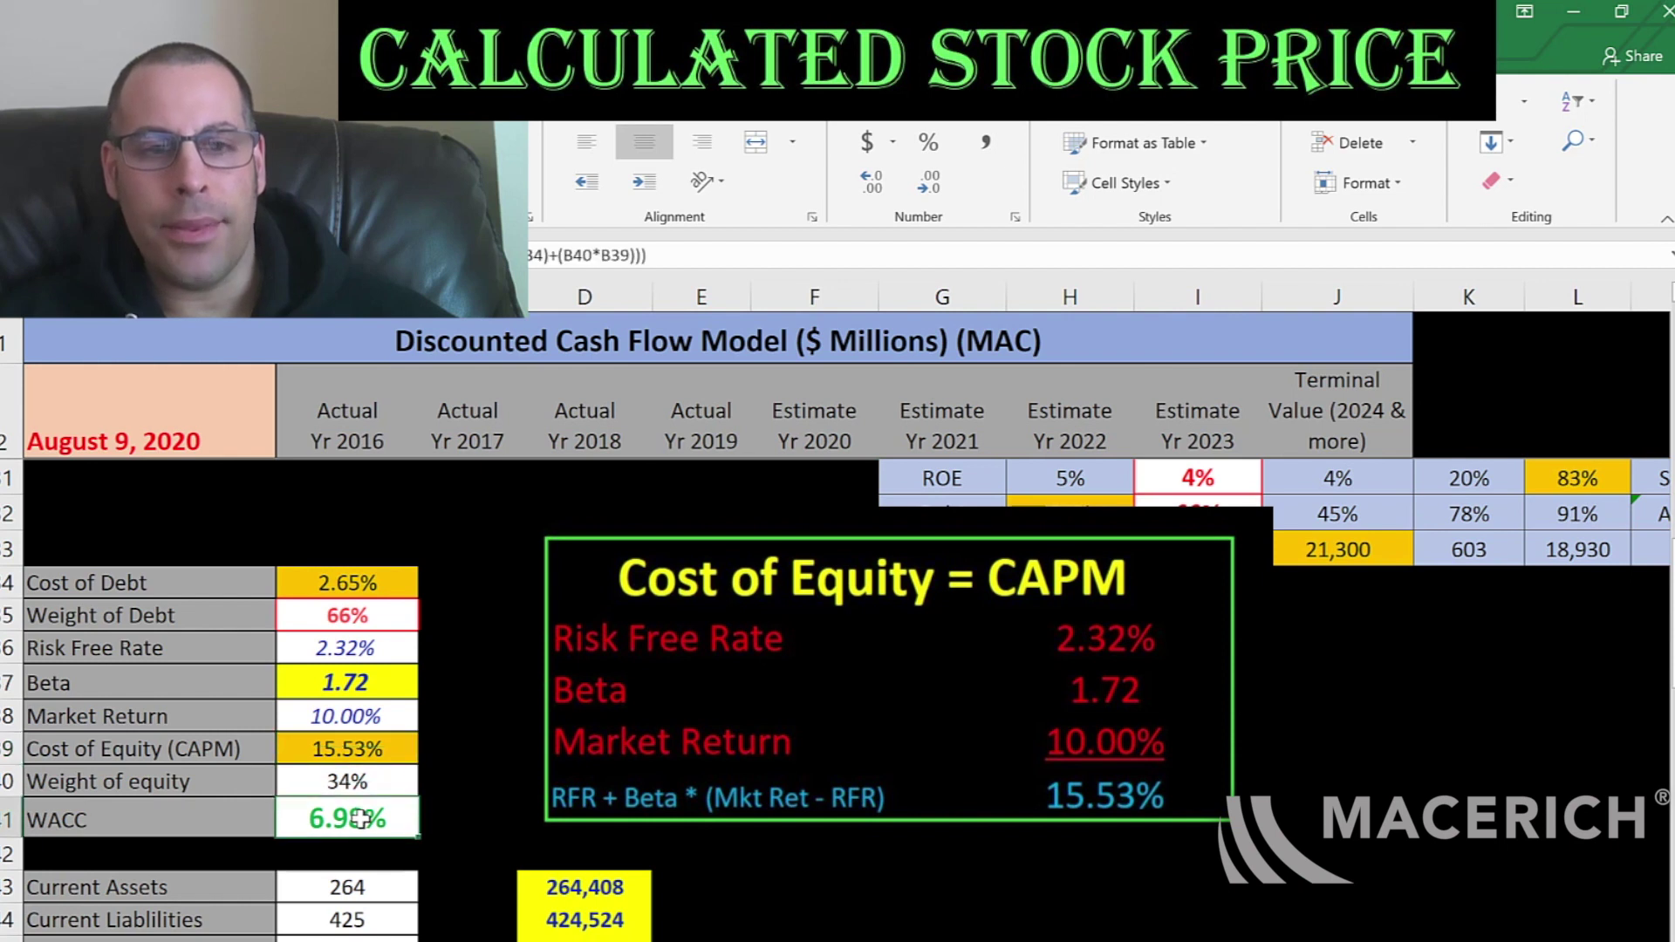
{"action": "left_click", "coordinate": [358, 580]}
{"action": "key", "text": "Down"}
{"action": "key", "text": "Down"}
{"action": "left_click", "coordinate": [361, 749]}
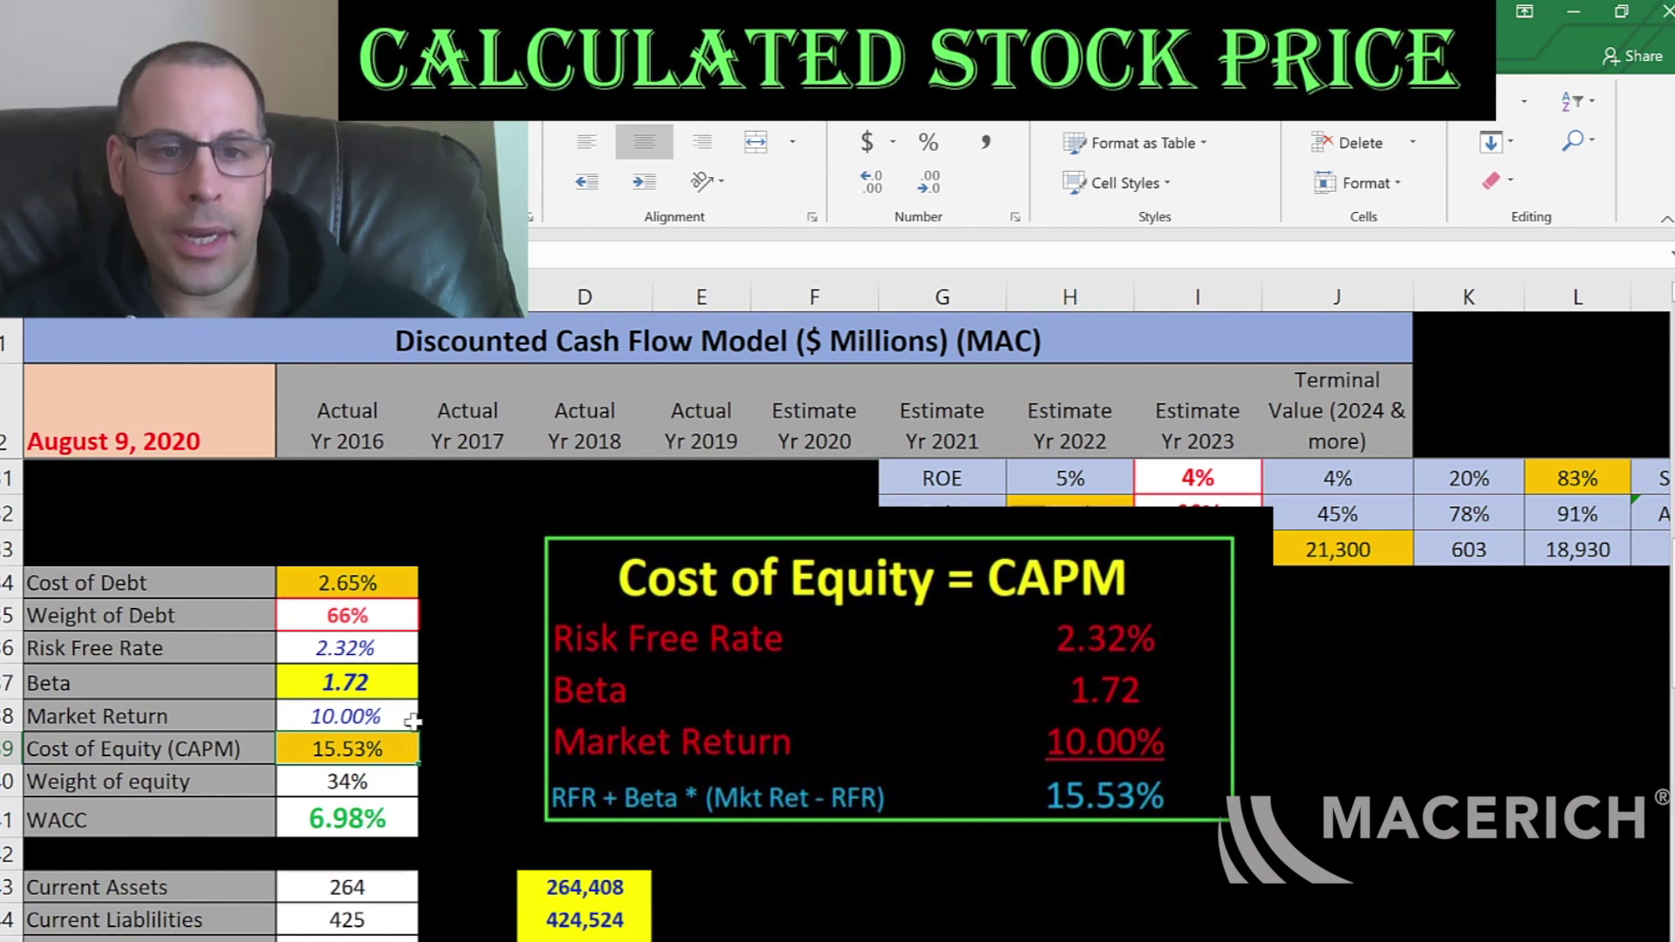
{"action": "scroll", "coordinate": [441, 677], "scroll_direction": "down", "scroll_amount": 4}
{"action": "scroll", "coordinate": [463, 621], "scroll_direction": "up", "scroll_amount": 7}
{"action": "left_click", "coordinate": [816, 478]}
{"action": "key", "text": "Right"}
{"action": "key", "text": "Right"}
{"action": "left_click_drag", "start_coordinate": [820, 486], "coordinate": [1341, 477]}
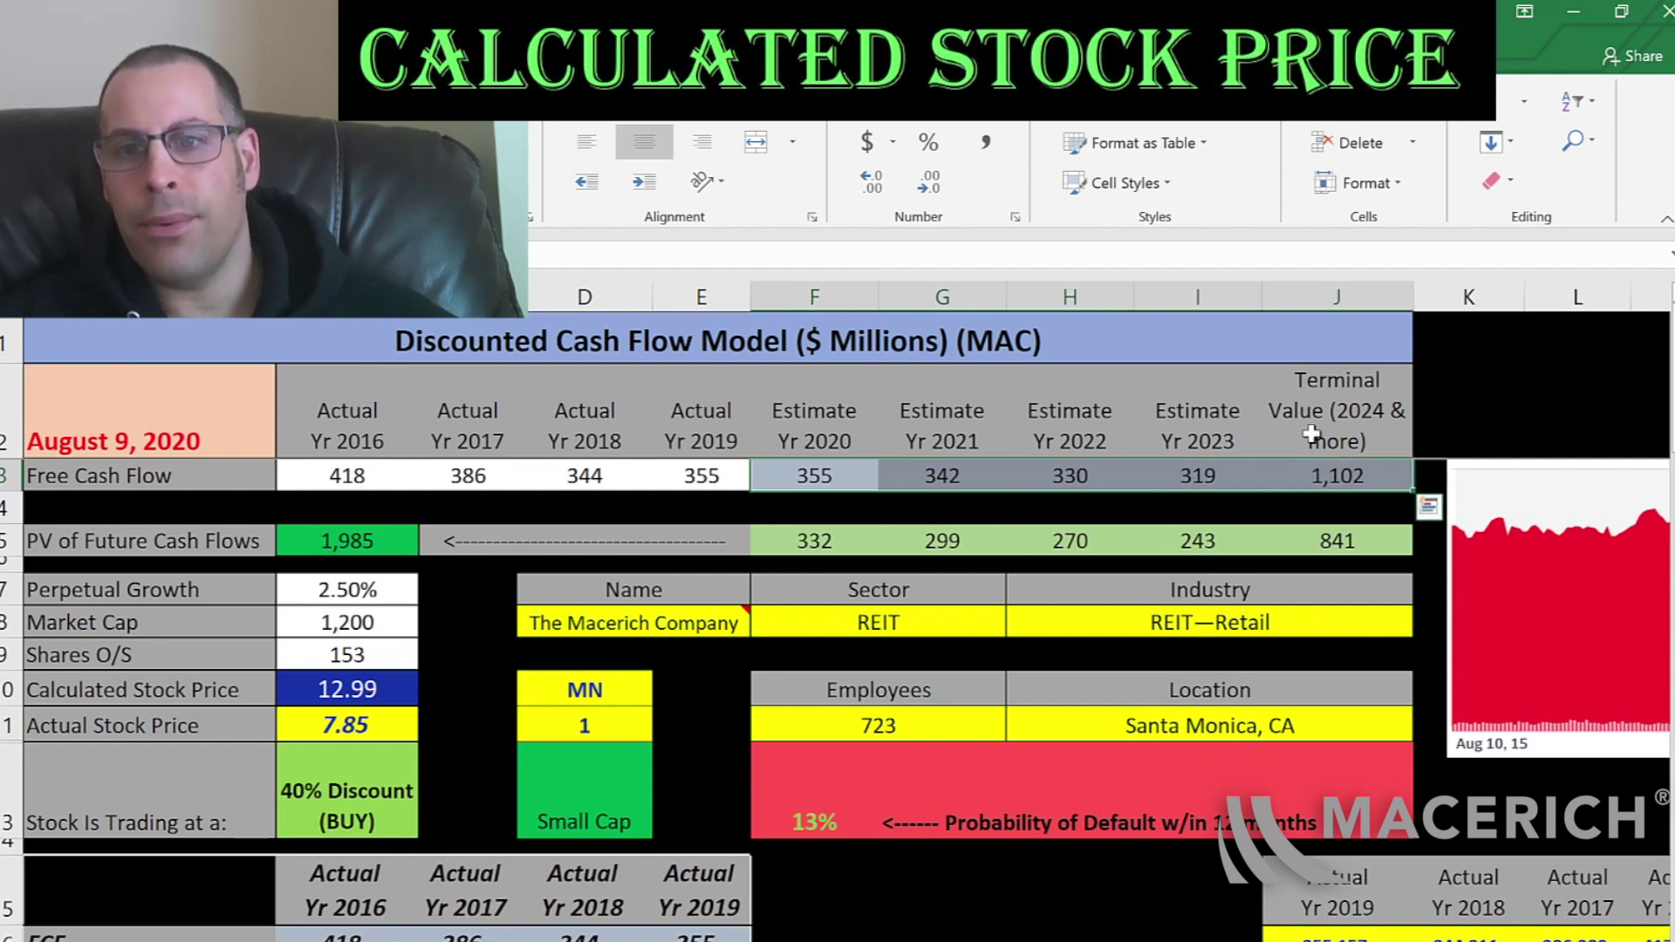
{"action": "left_click", "coordinate": [1348, 544]}
{"action": "key", "text": "Left"}
{"action": "key", "text": "Left"}
{"action": "key", "text": "Left"}
{"action": "key", "text": "Left"}
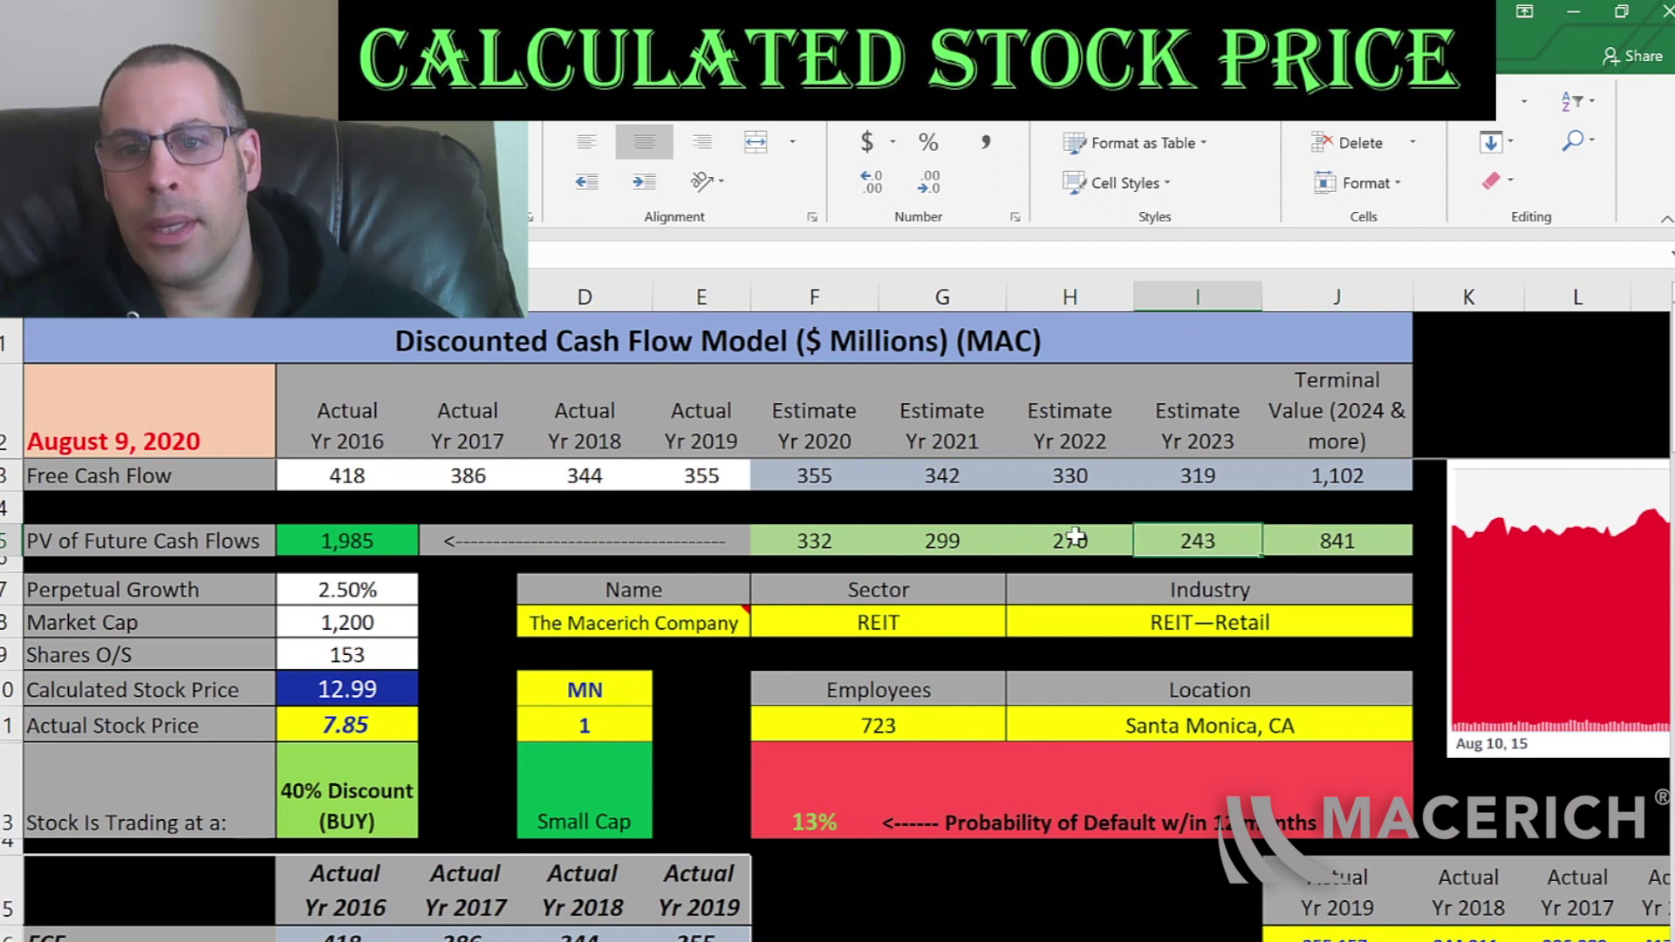
{"action": "left_click_drag", "start_coordinate": [1357, 544], "coordinate": [816, 540]}
{"action": "left_click", "coordinate": [382, 532]}
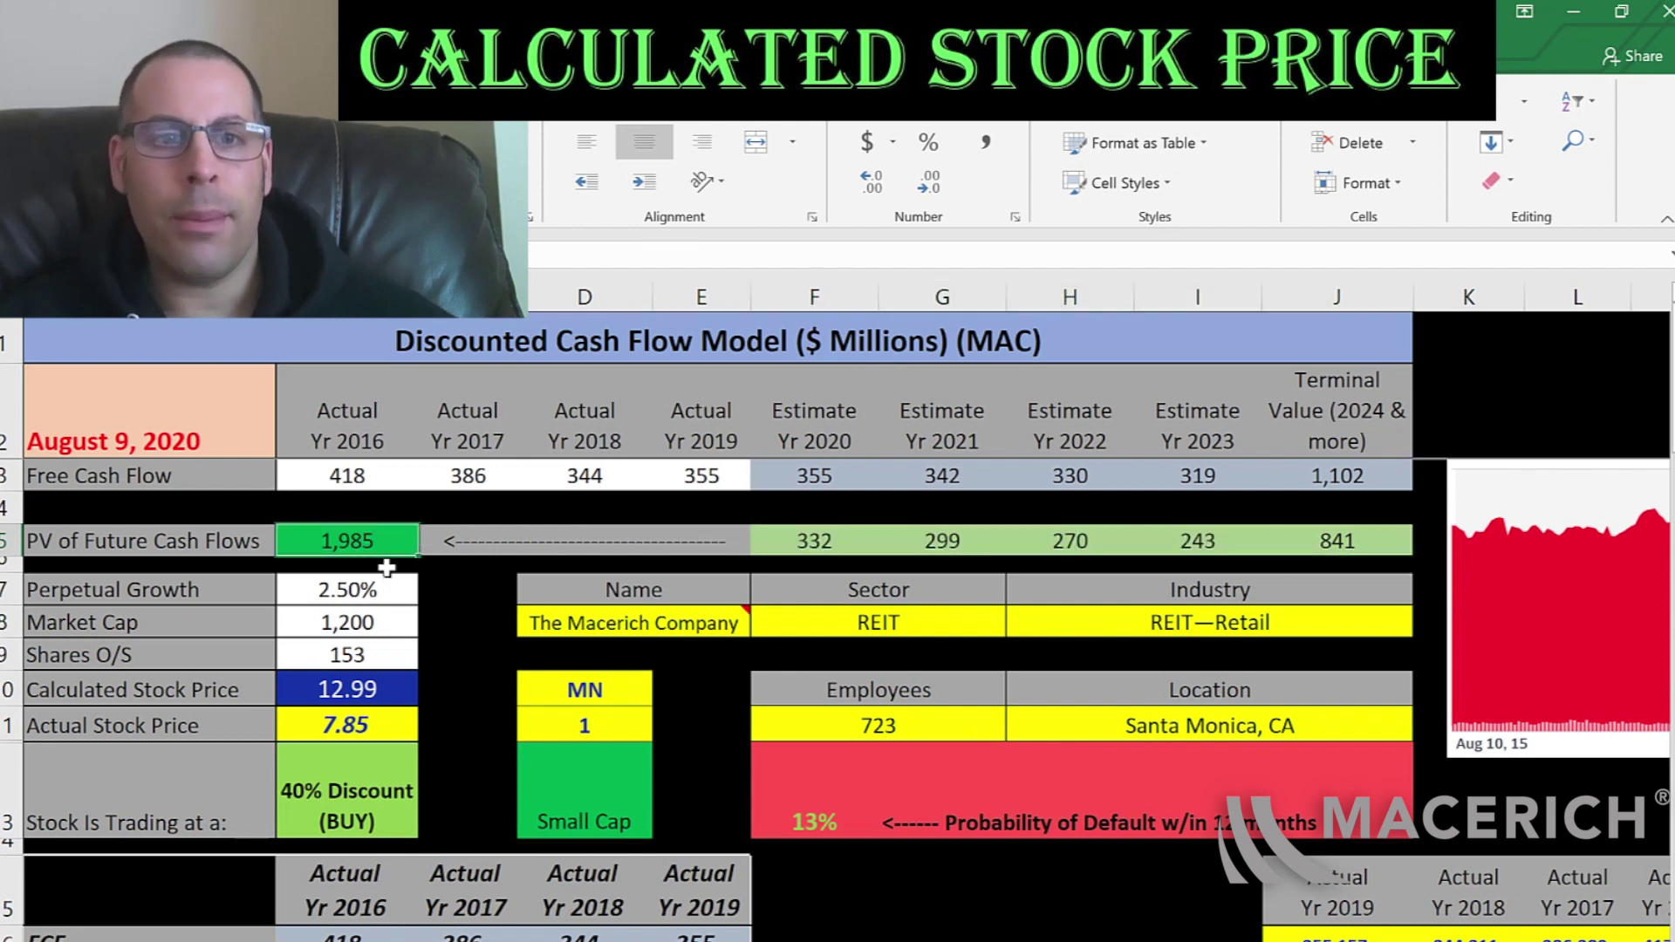
{"action": "key", "text": "Down"}
{"action": "key", "text": "Down"}
{"action": "key", "text": "Down"}
{"action": "key", "text": "Down"}
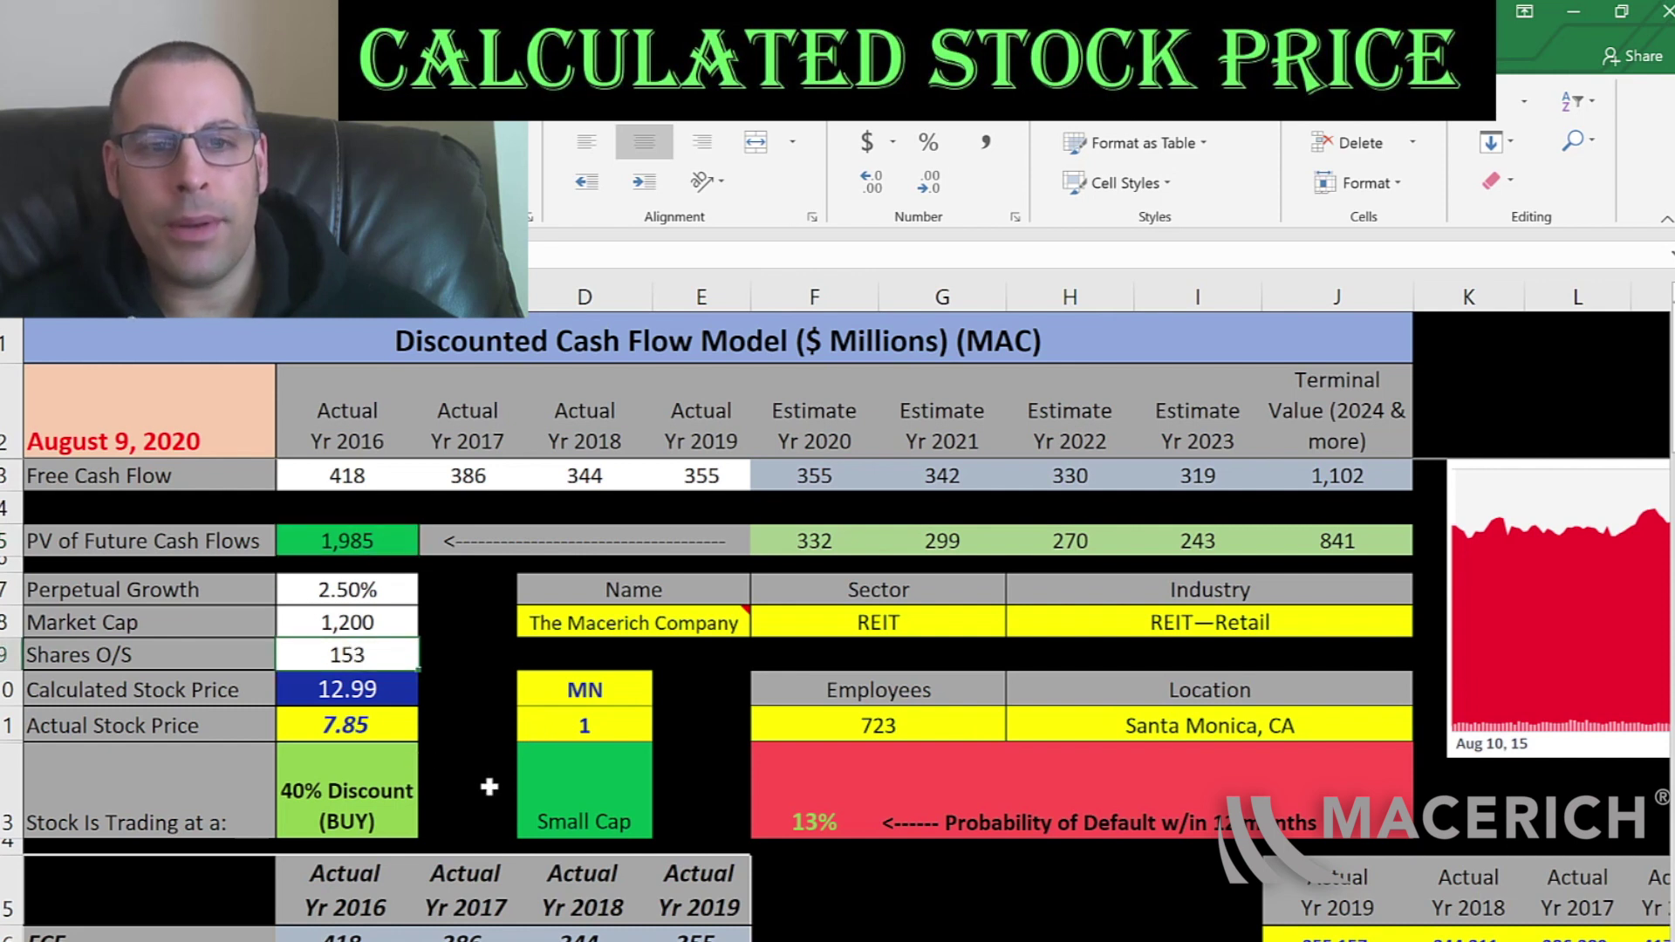
{"action": "left_click", "coordinate": [347, 689]}
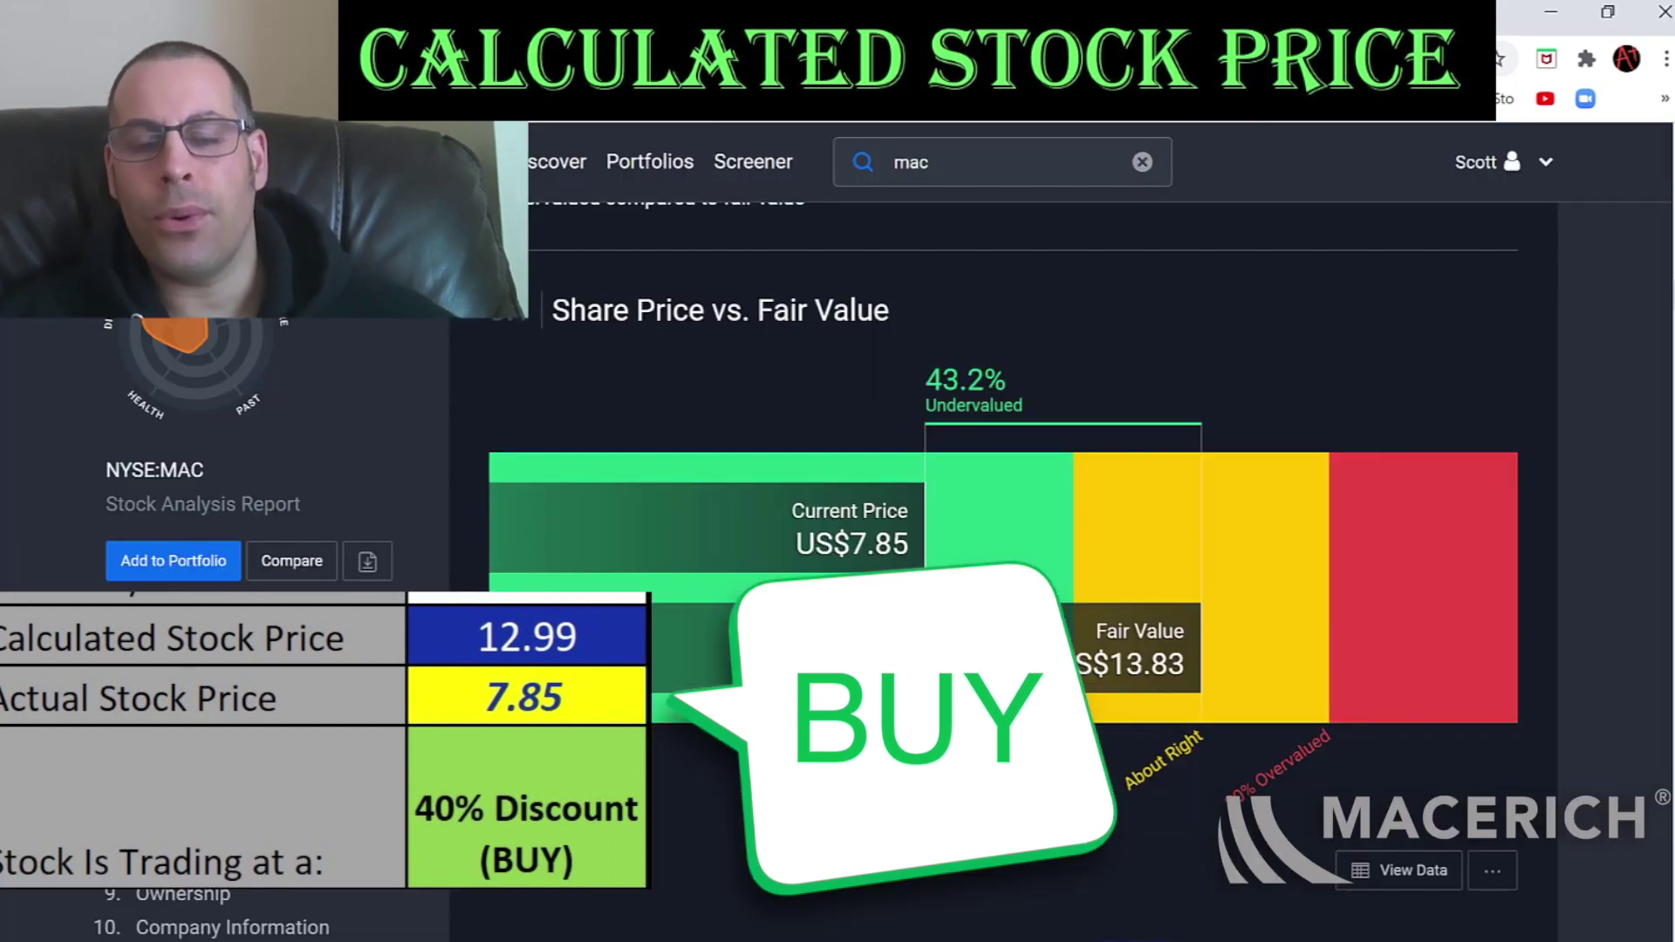
Return to the DCF workbook in Excel after comparing Simply Wall St's US$13.83 fair value.
{"action": "key", "text": "alt+Tab"}
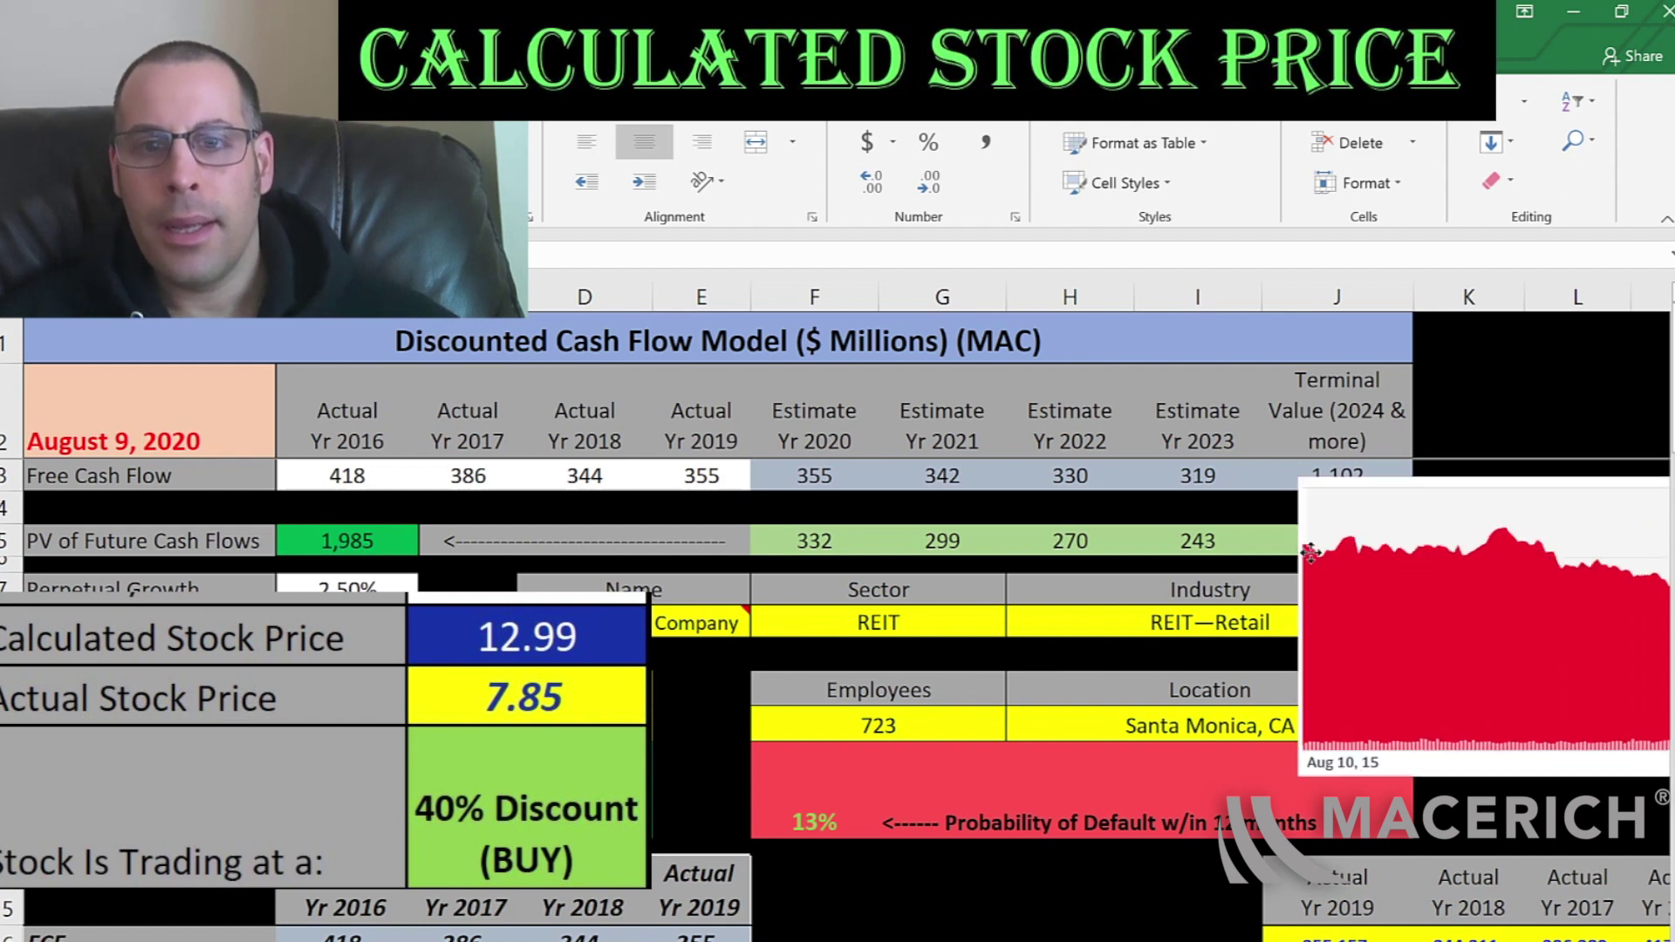
{"action": "left_click_drag", "start_coordinate": [1309, 552], "coordinate": [546, 563]}
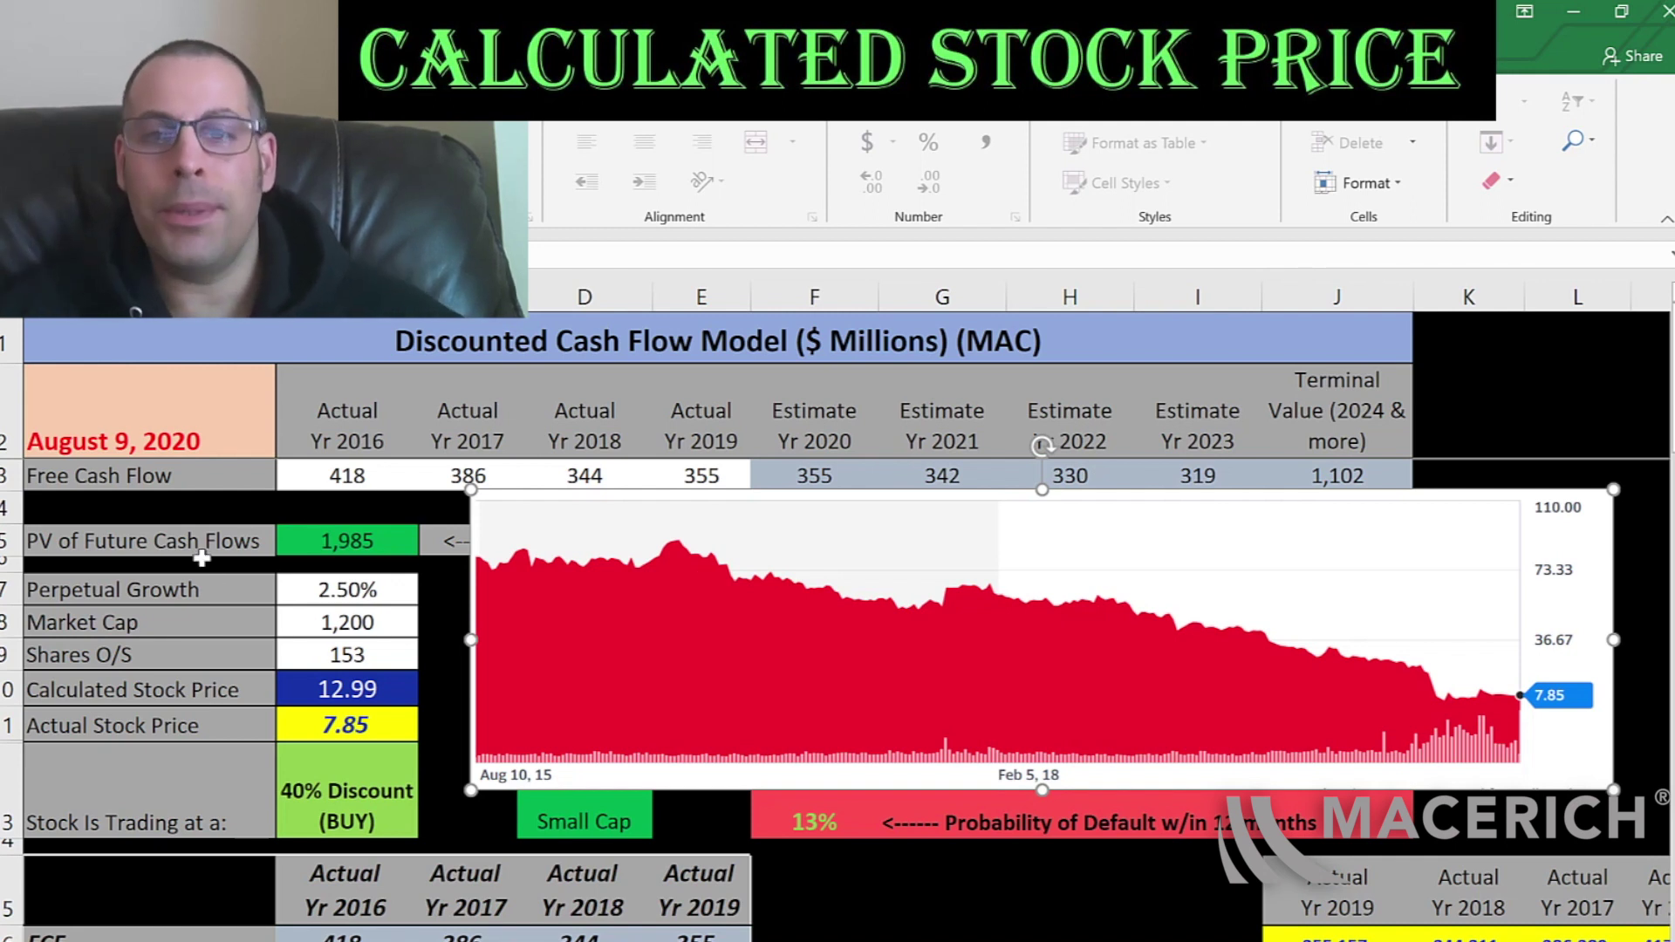
{"action": "left_click_drag", "start_coordinate": [742, 650], "coordinate": [1656, 648]}
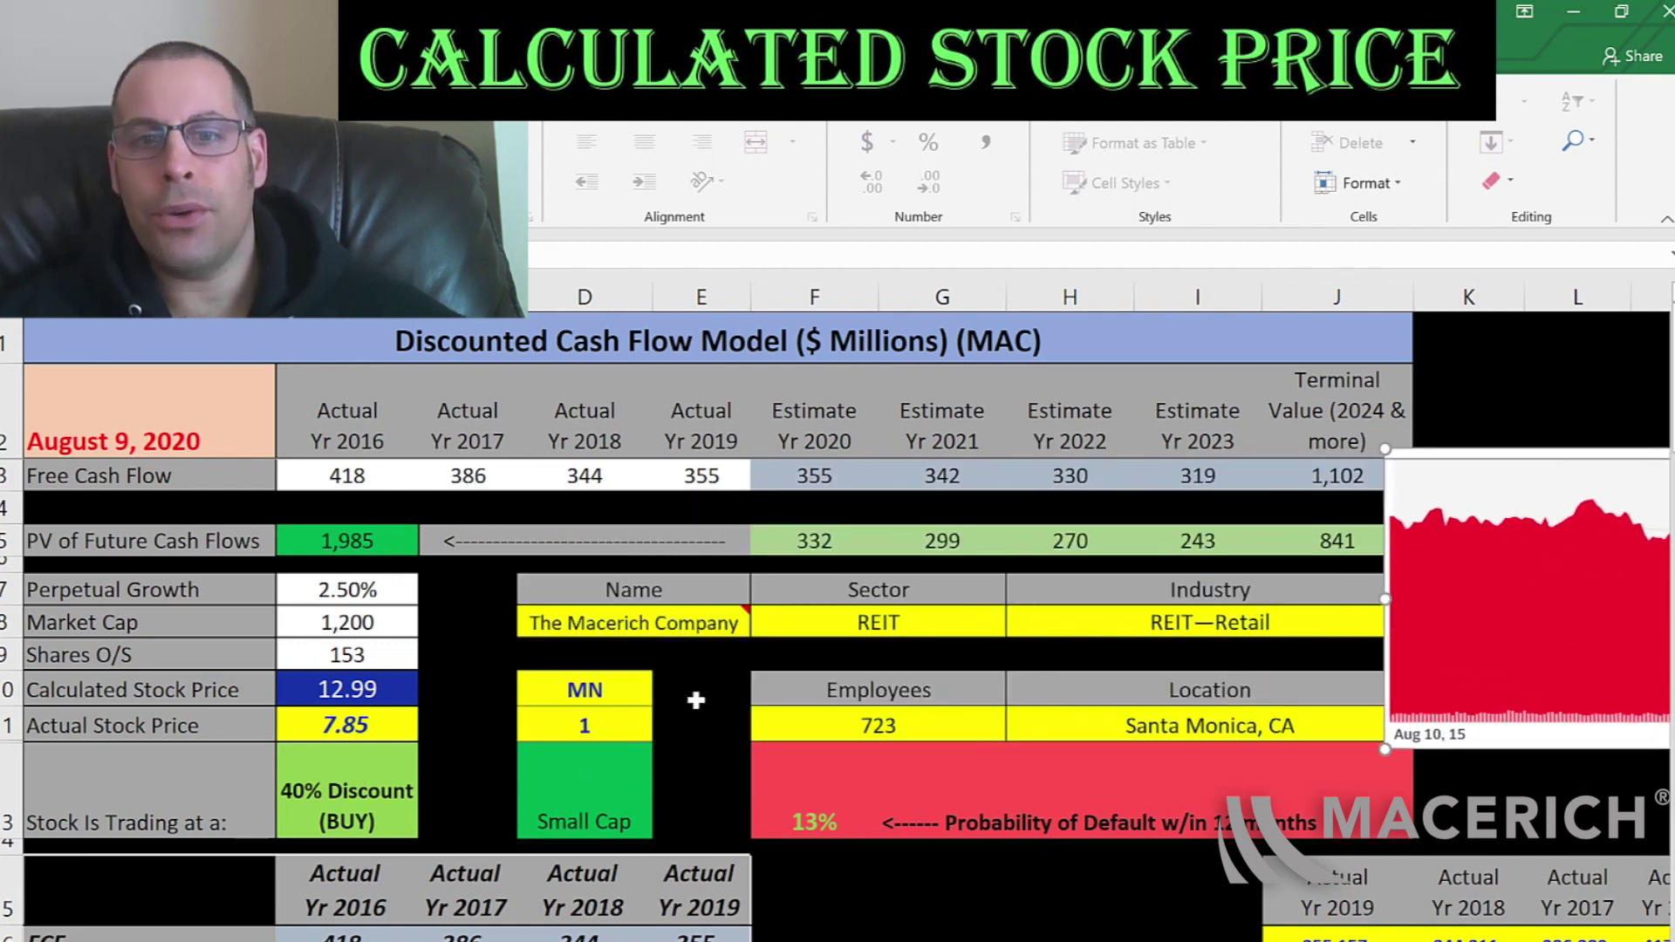
{"action": "scroll", "coordinate": [719, 665], "scroll_direction": "down", "scroll_amount": 5}
{"action": "scroll", "coordinate": [719, 664], "scroll_direction": "down", "scroll_amount": 1}
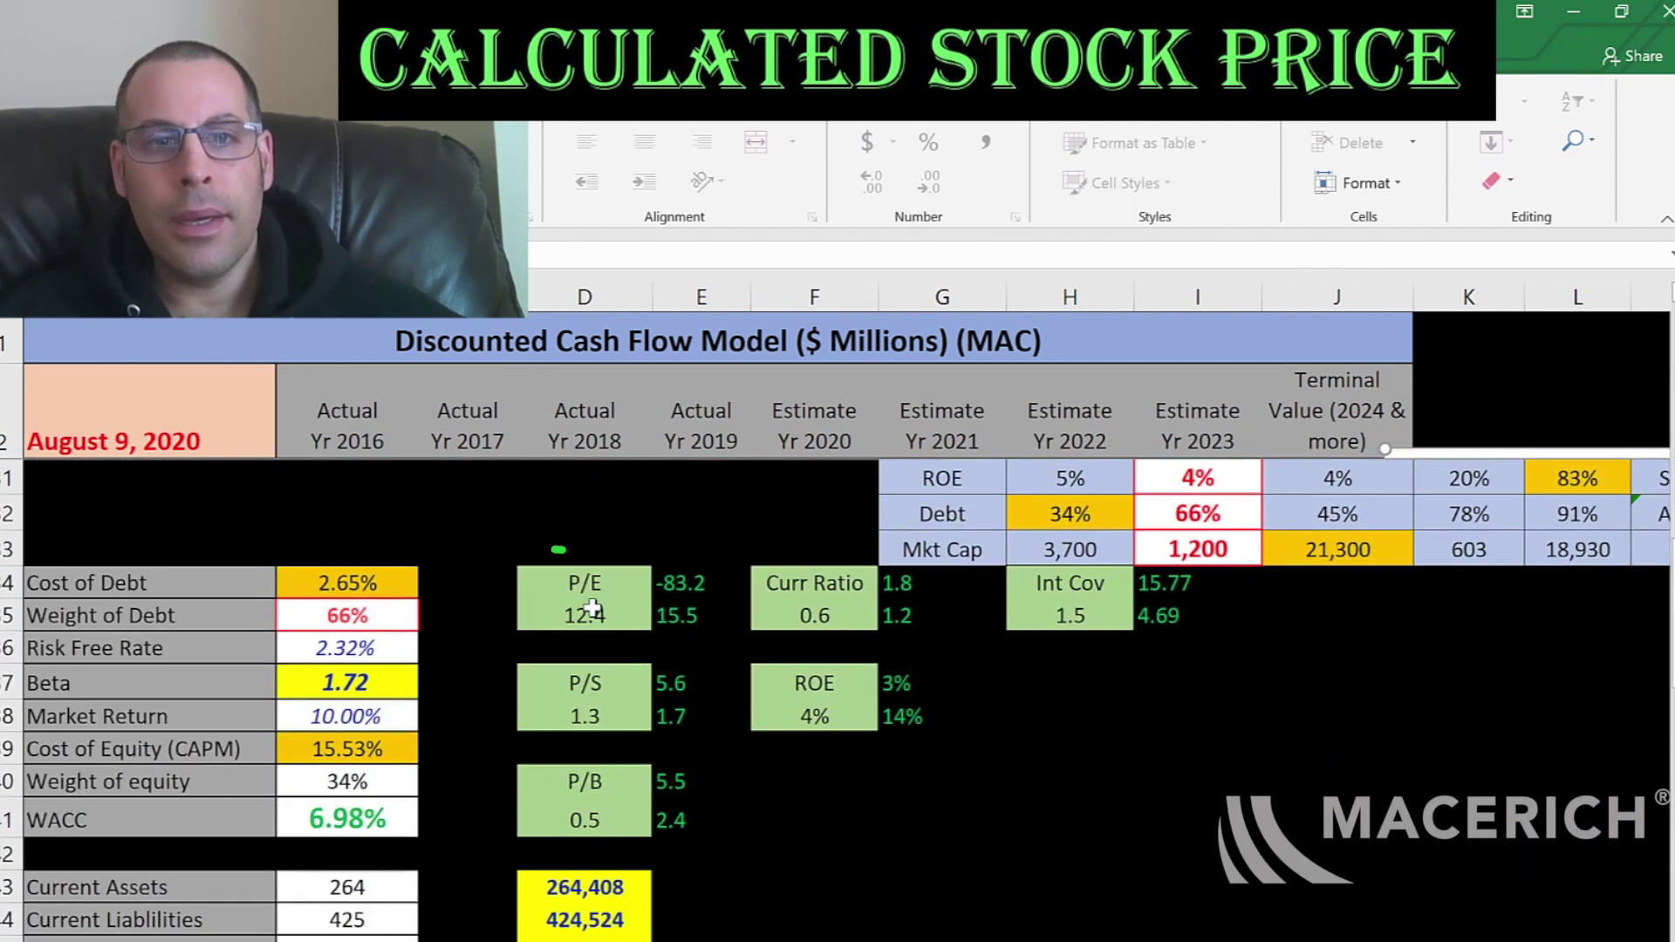
Trace the P/E ratio's EPS back to its Net Income and shares outstanding inputs.
{"action": "left_click", "coordinate": [601, 748]}
{"action": "key", "text": "Down"}
{"action": "key", "text": "Down"}
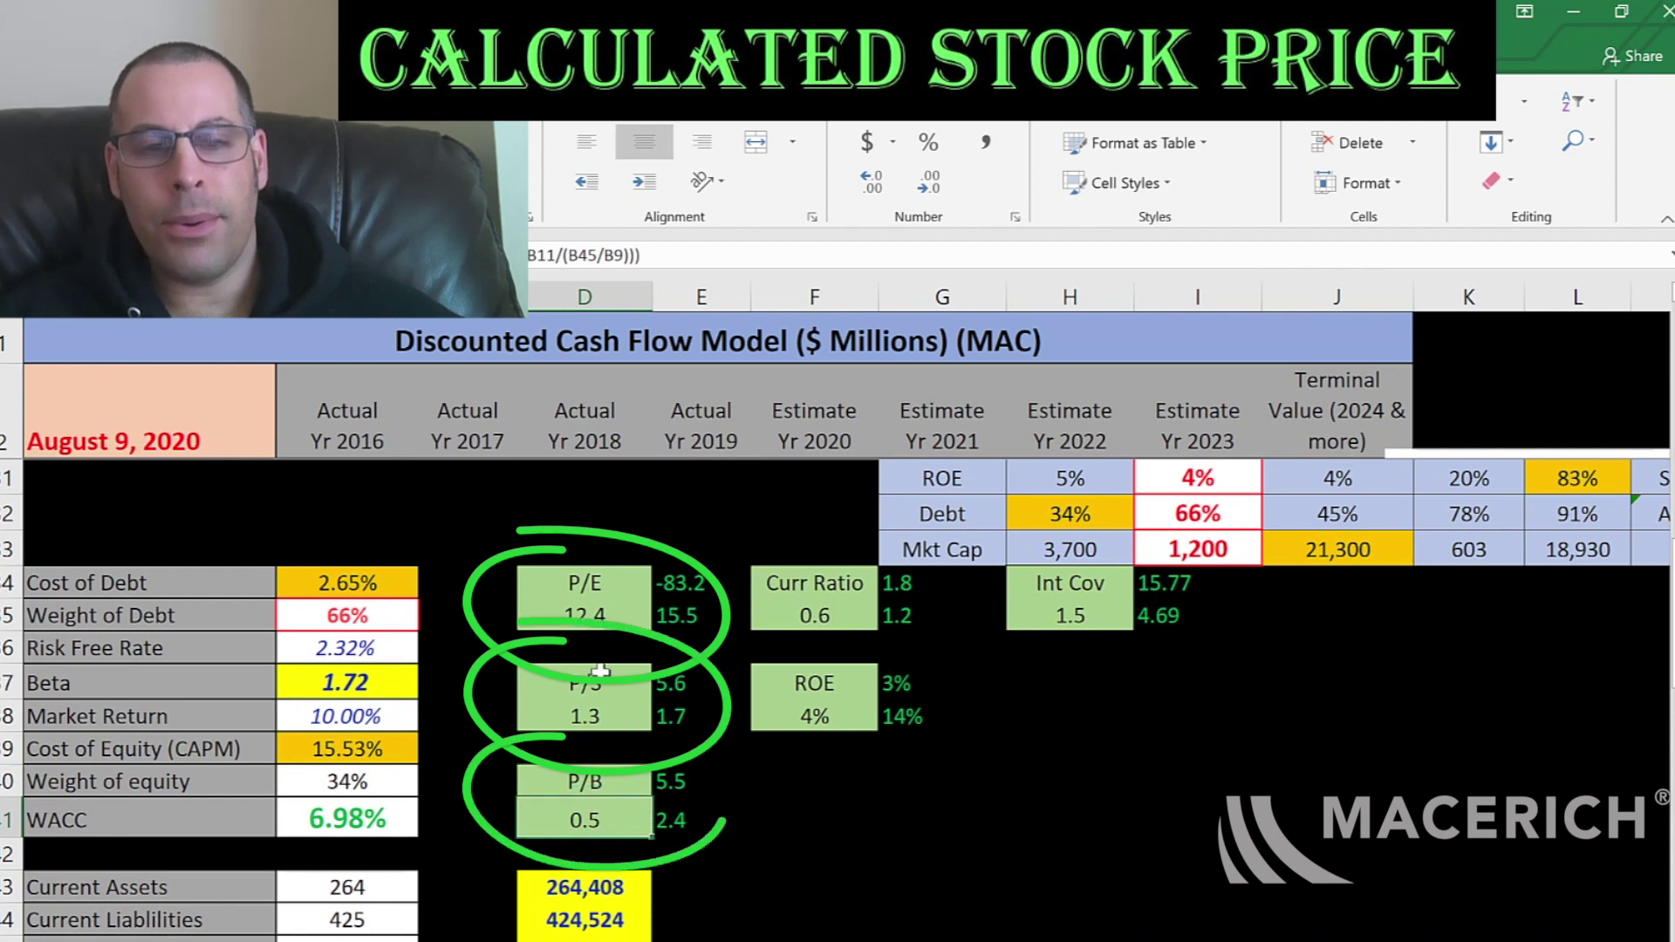
{"action": "scroll", "coordinate": [604, 661], "scroll_direction": "down", "scroll_amount": 2}
{"action": "scroll", "coordinate": [605, 661], "scroll_direction": "down", "scroll_amount": 7}
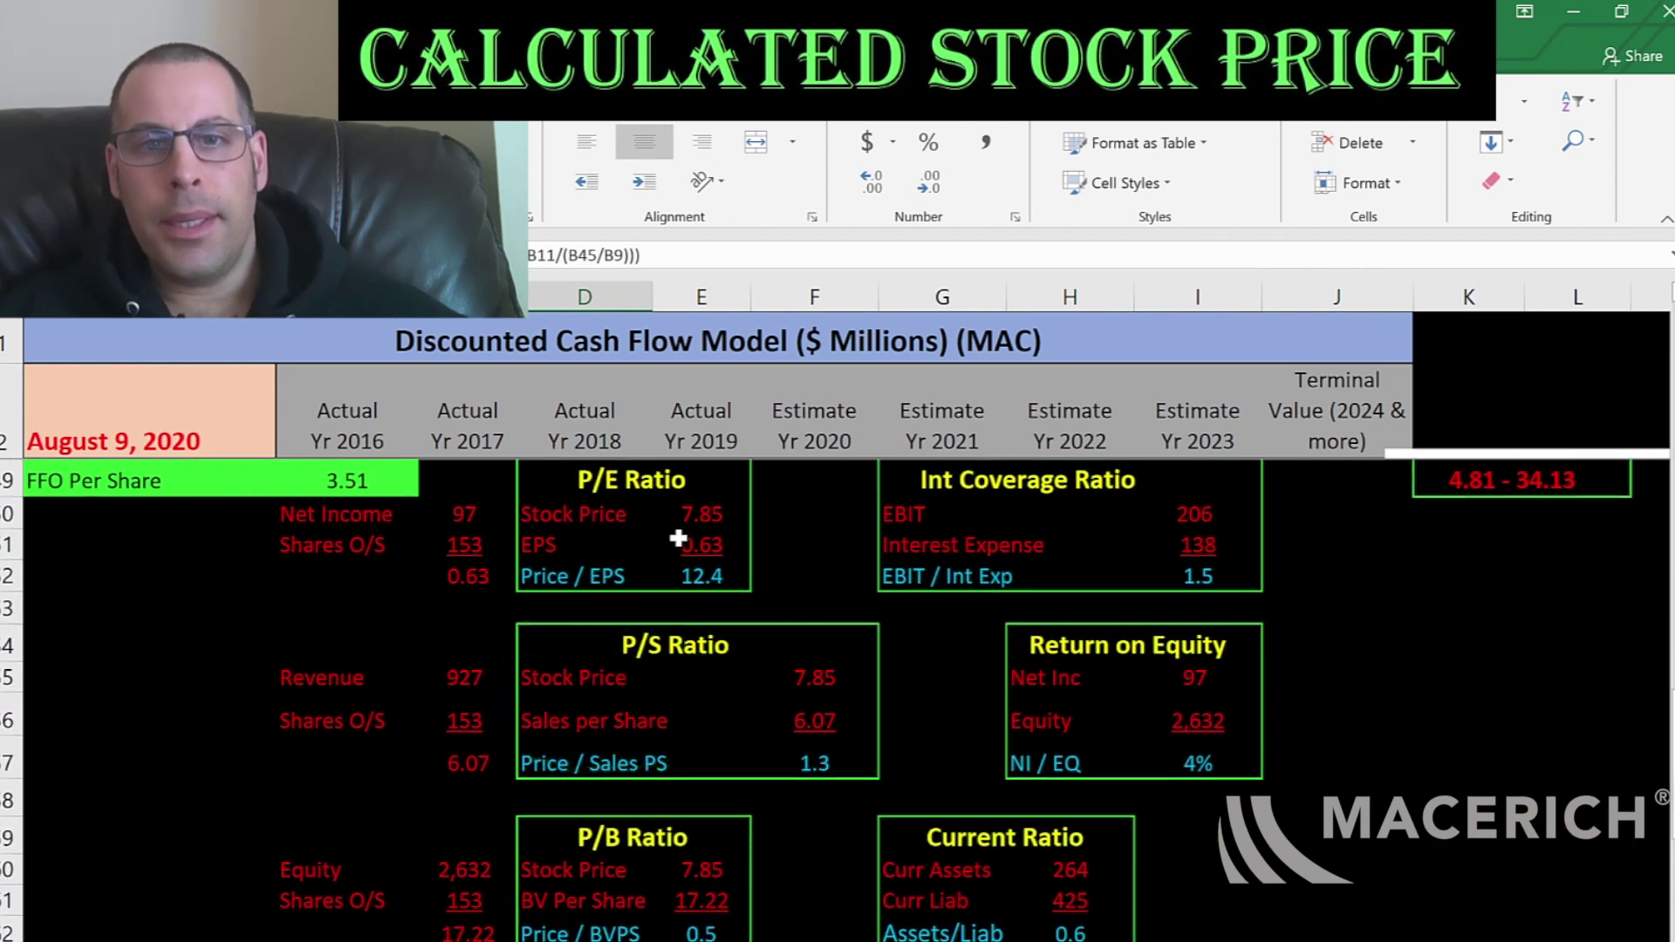
{"action": "left_click", "coordinate": [689, 540]}
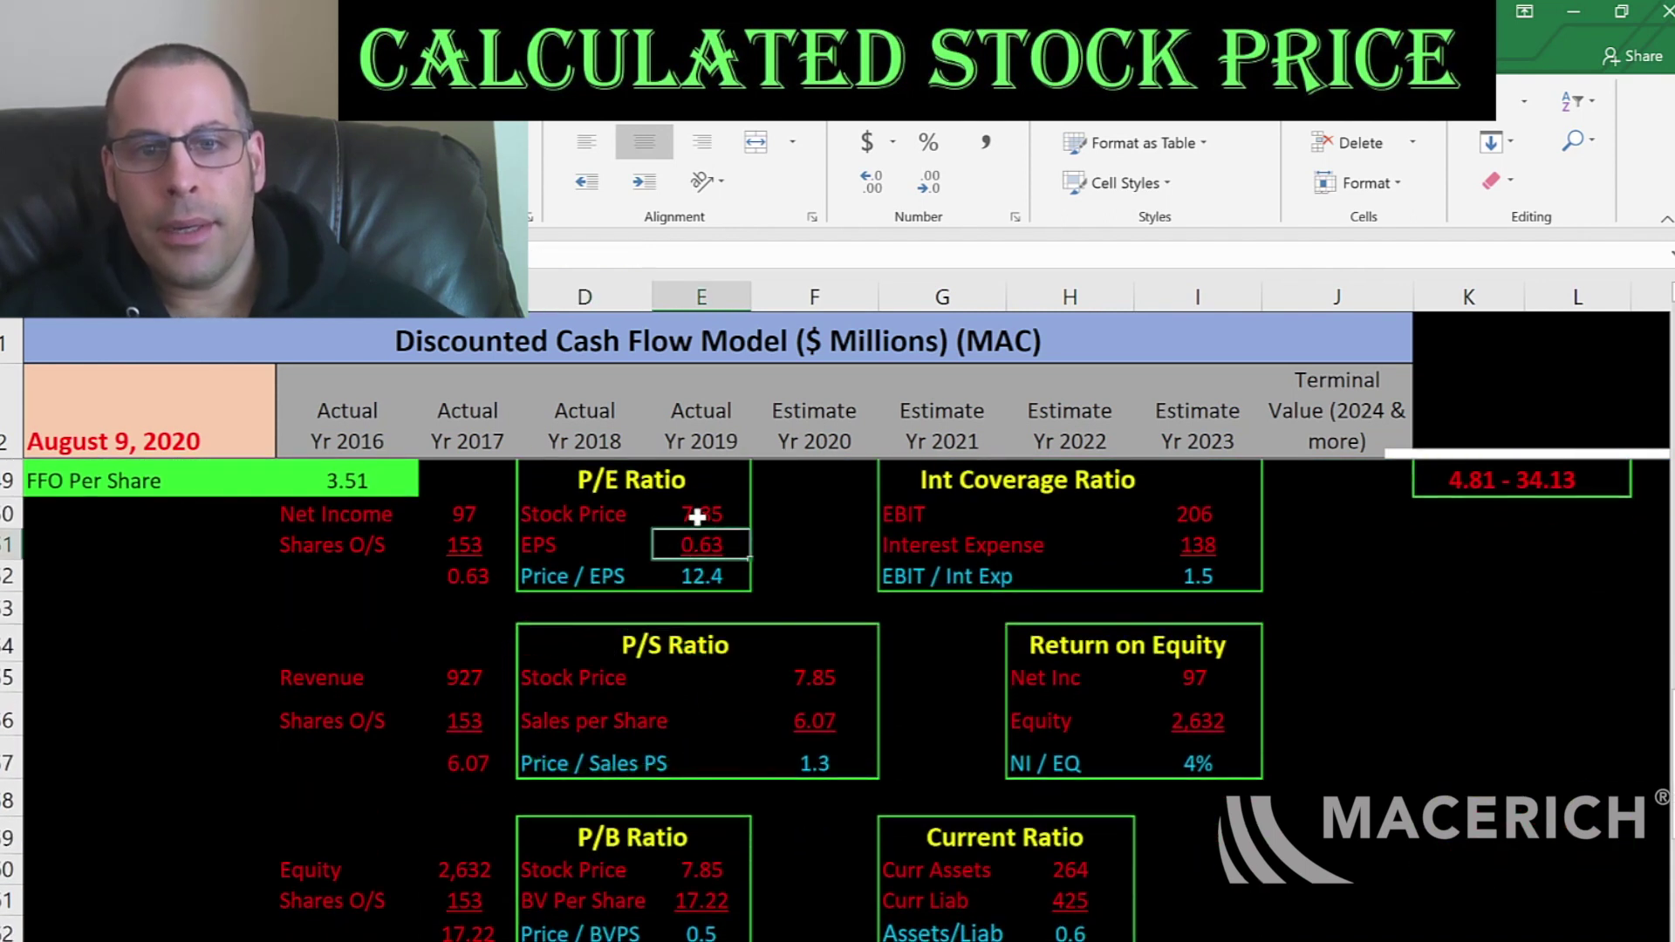
{"action": "left_click", "coordinate": [468, 518]}
{"action": "left_click", "coordinate": [464, 548]}
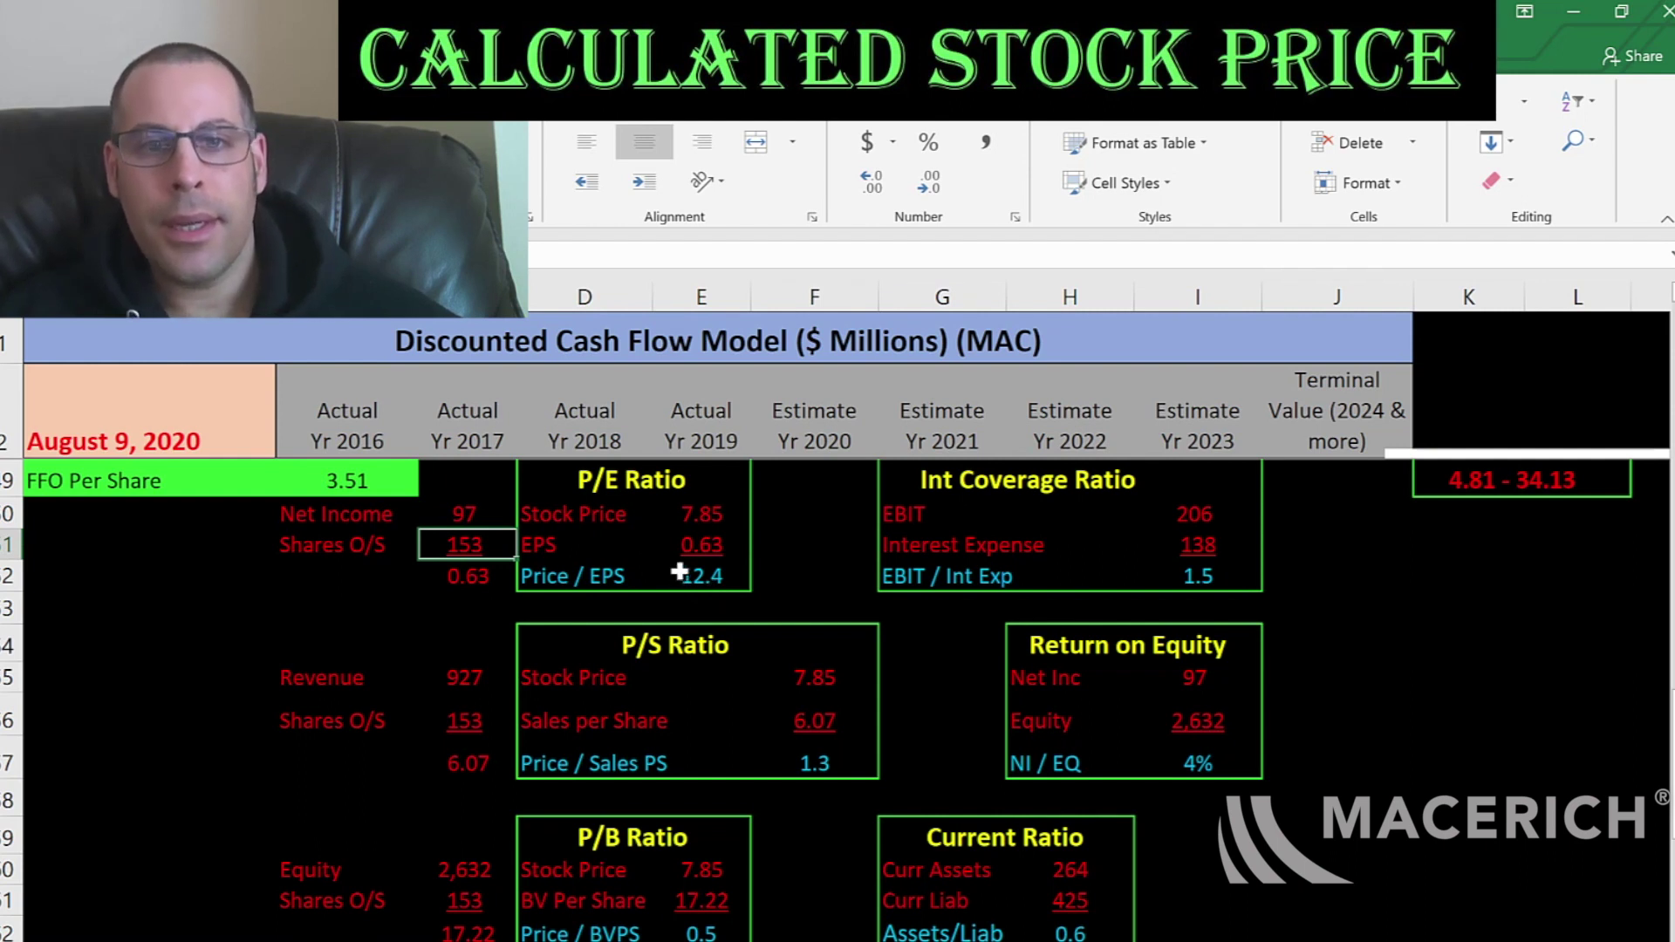
Trace the P/S ratio: stock price, 6.07 sales per share from 927 revenue and 153 shares.
{"action": "left_click", "coordinate": [808, 683]}
{"action": "left_click", "coordinate": [819, 721]}
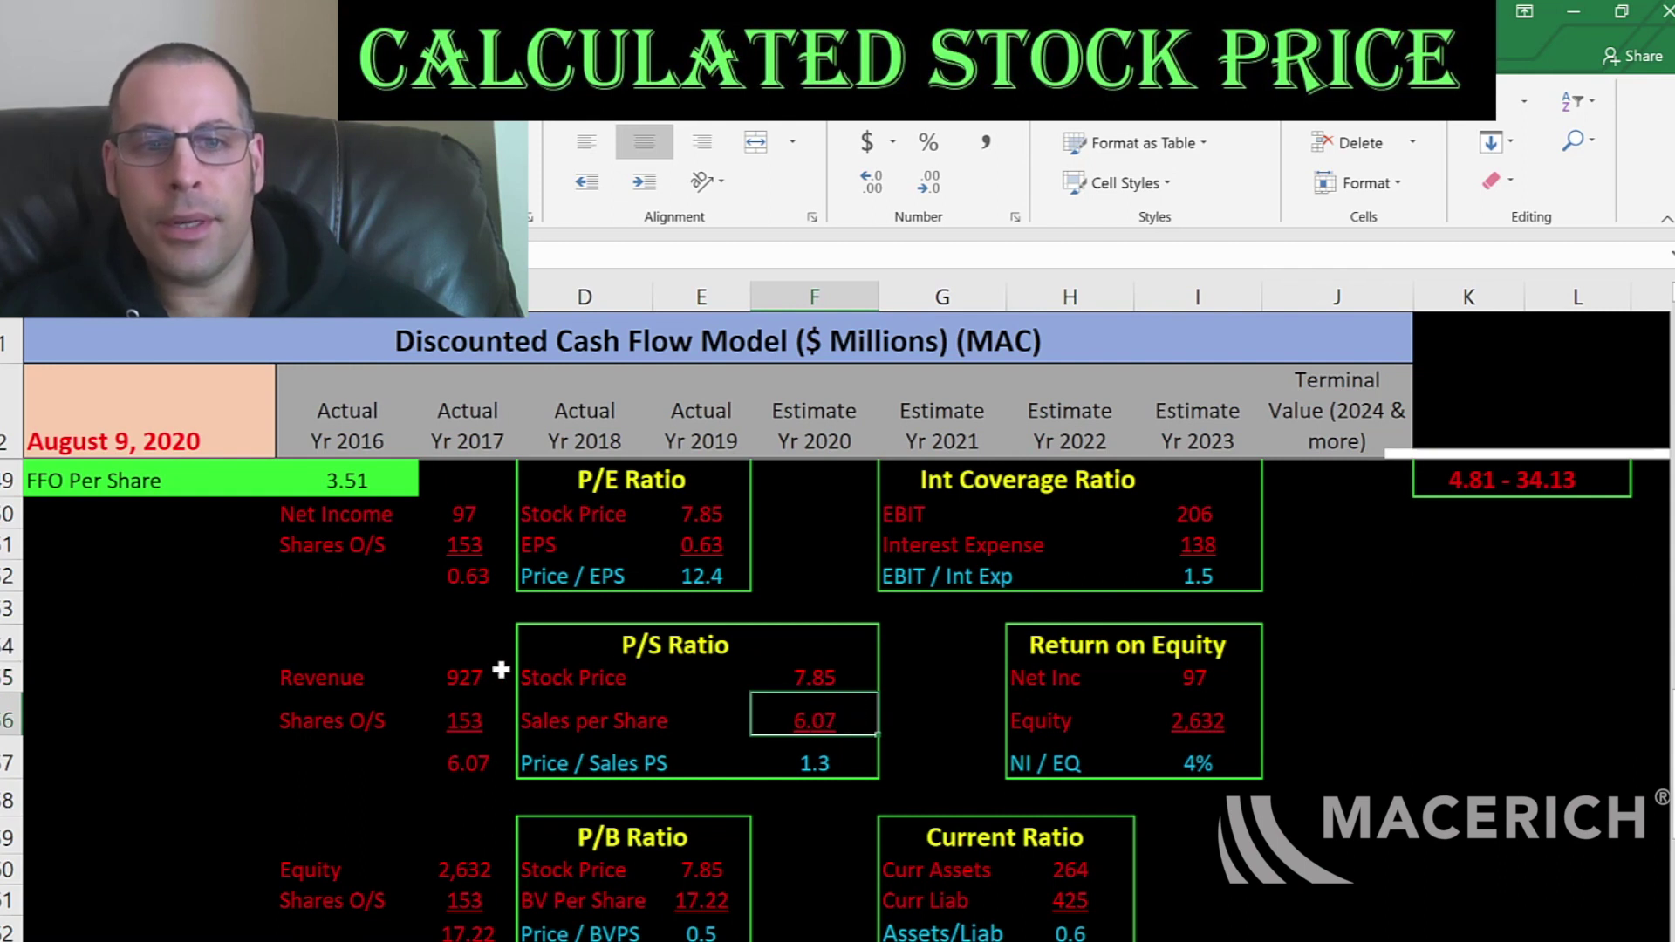
{"action": "left_click", "coordinate": [476, 676]}
{"action": "left_click", "coordinate": [482, 723]}
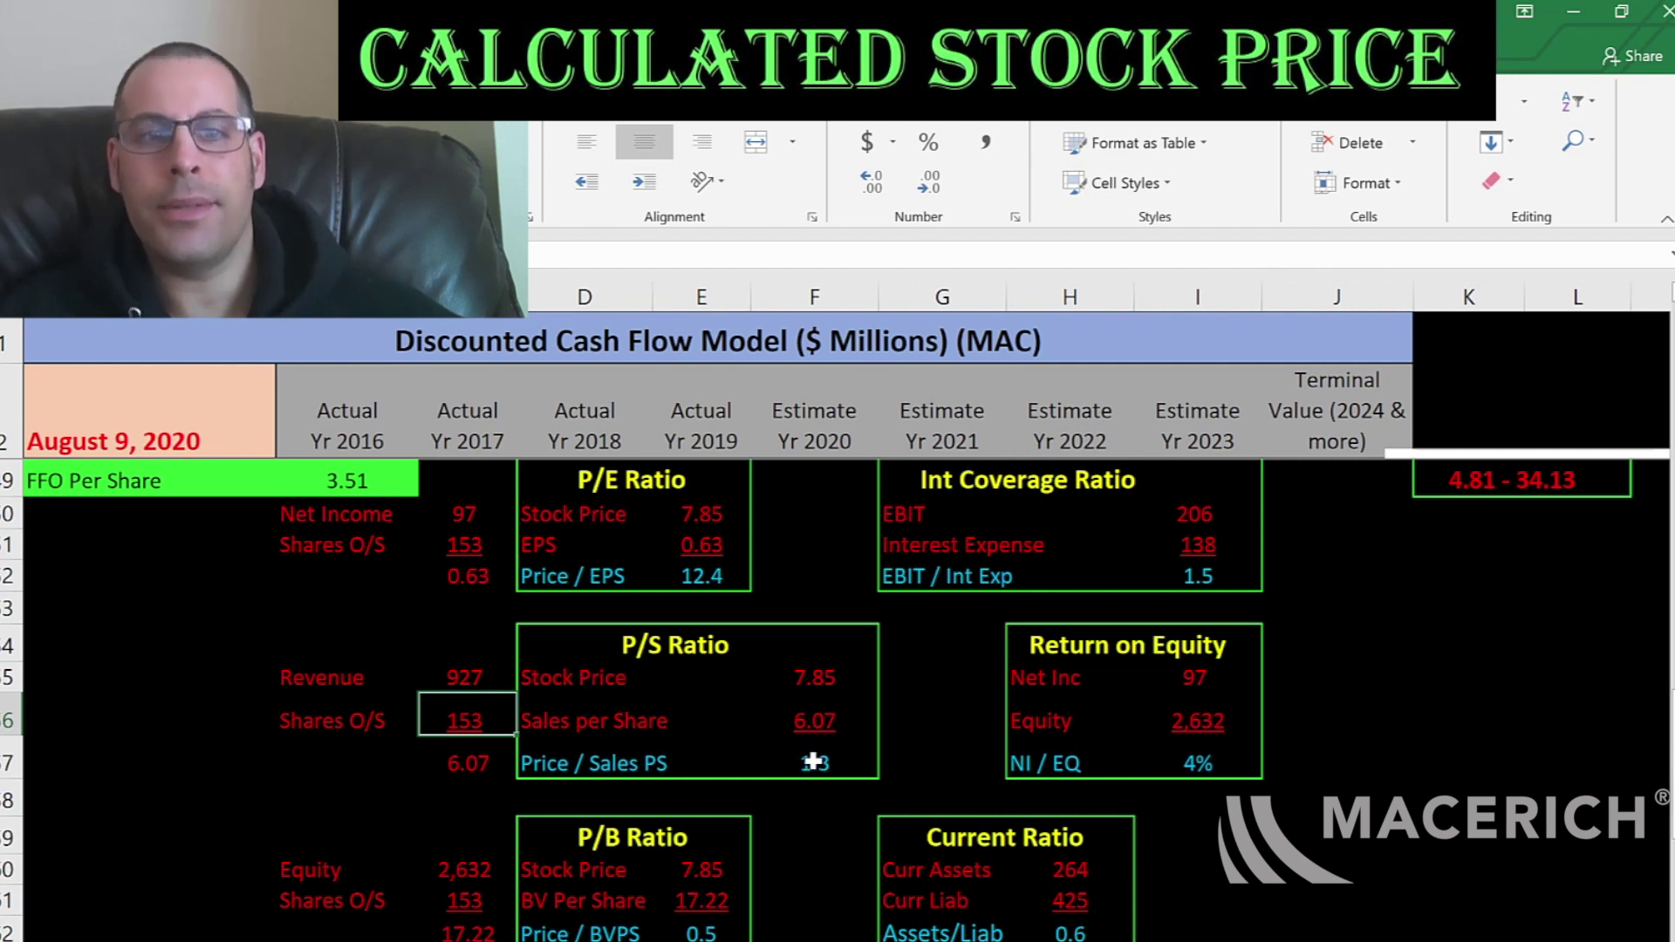
Check the P/B box's stock price and 17.22 book value per share from 2,632 equity and 153 shares.
{"action": "scroll", "coordinate": [734, 635], "scroll_direction": "down", "scroll_amount": 2}
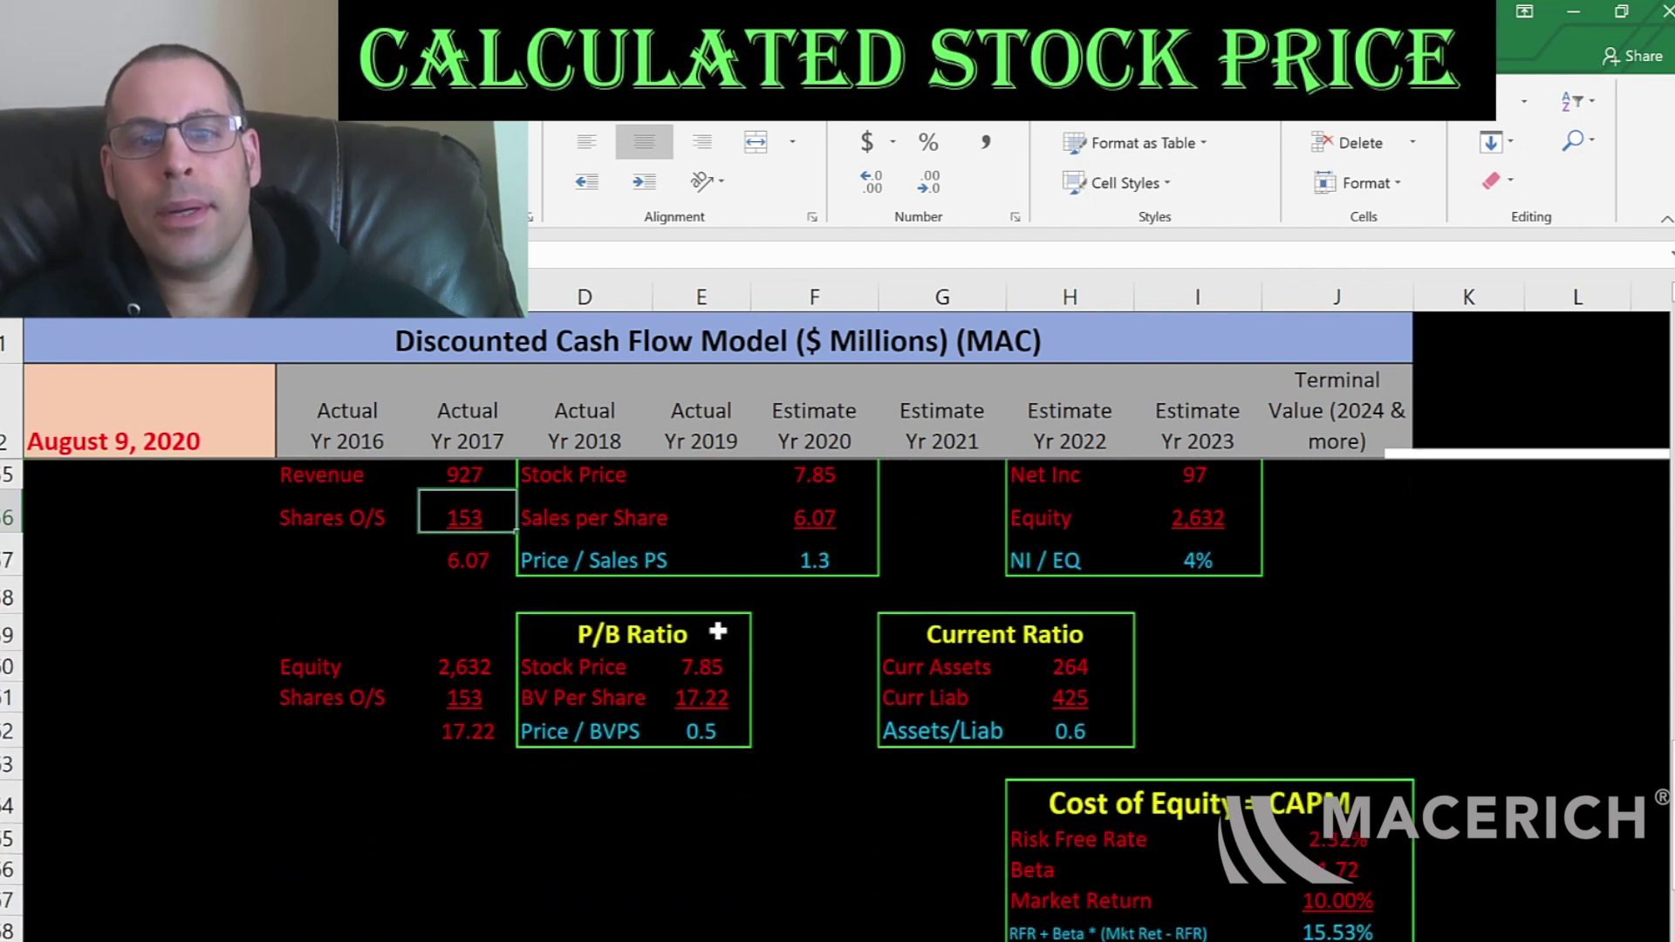
{"action": "left_click", "coordinate": [700, 665]}
{"action": "left_click", "coordinate": [701, 698]}
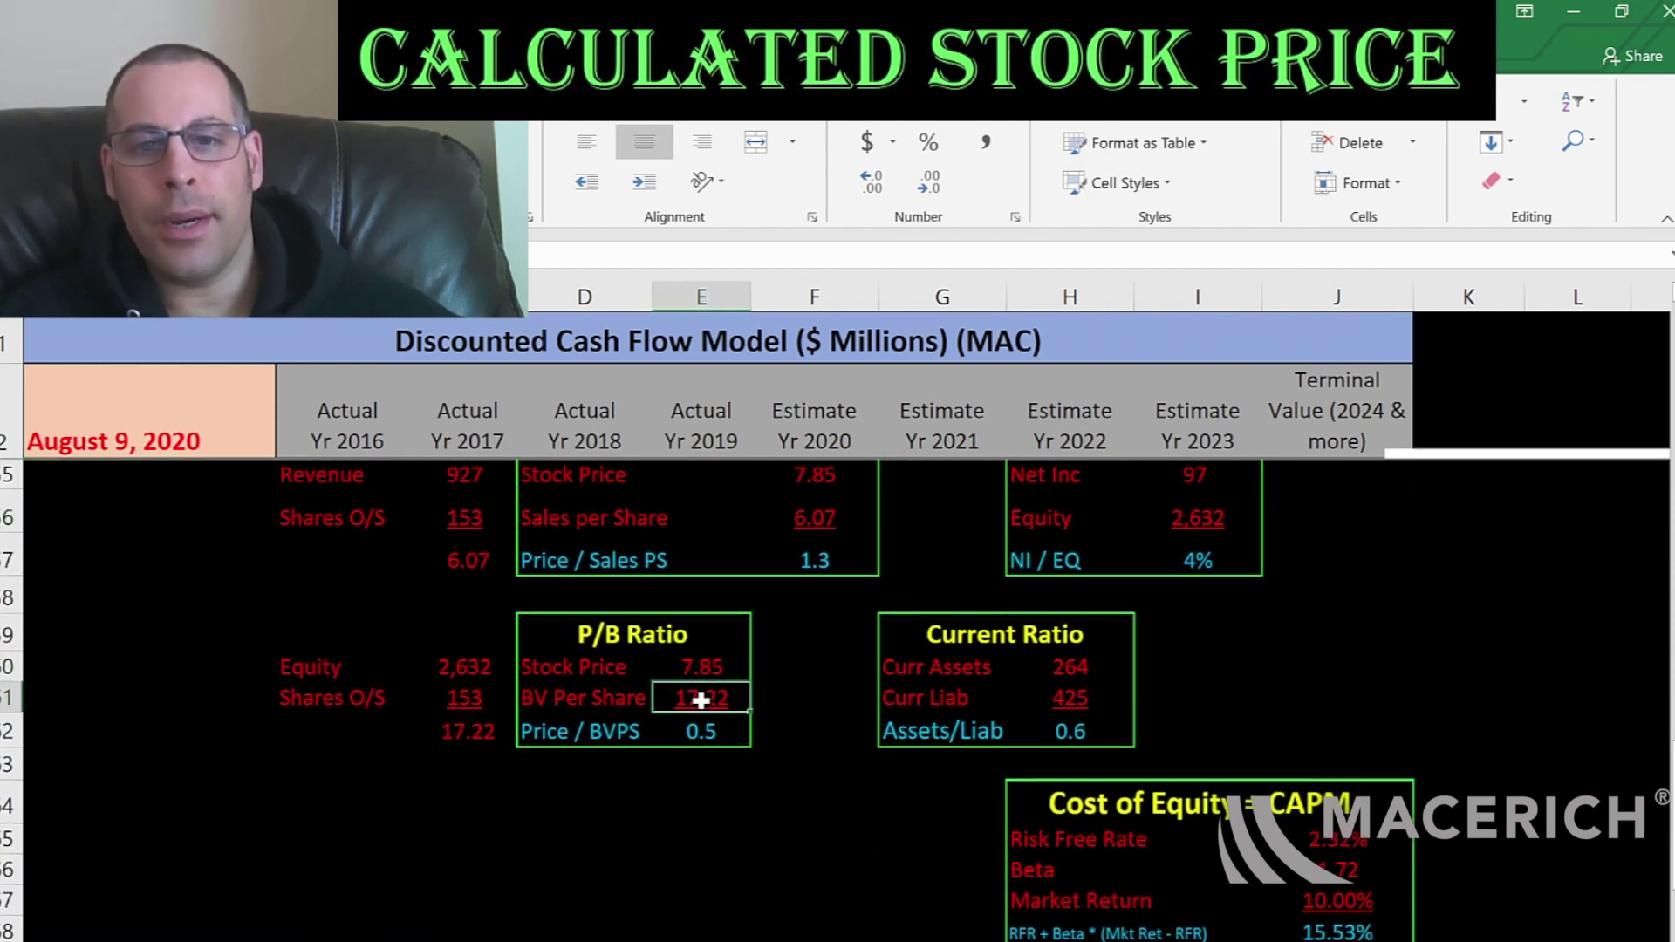
{"action": "left_click", "coordinate": [469, 665]}
{"action": "left_click", "coordinate": [465, 696]}
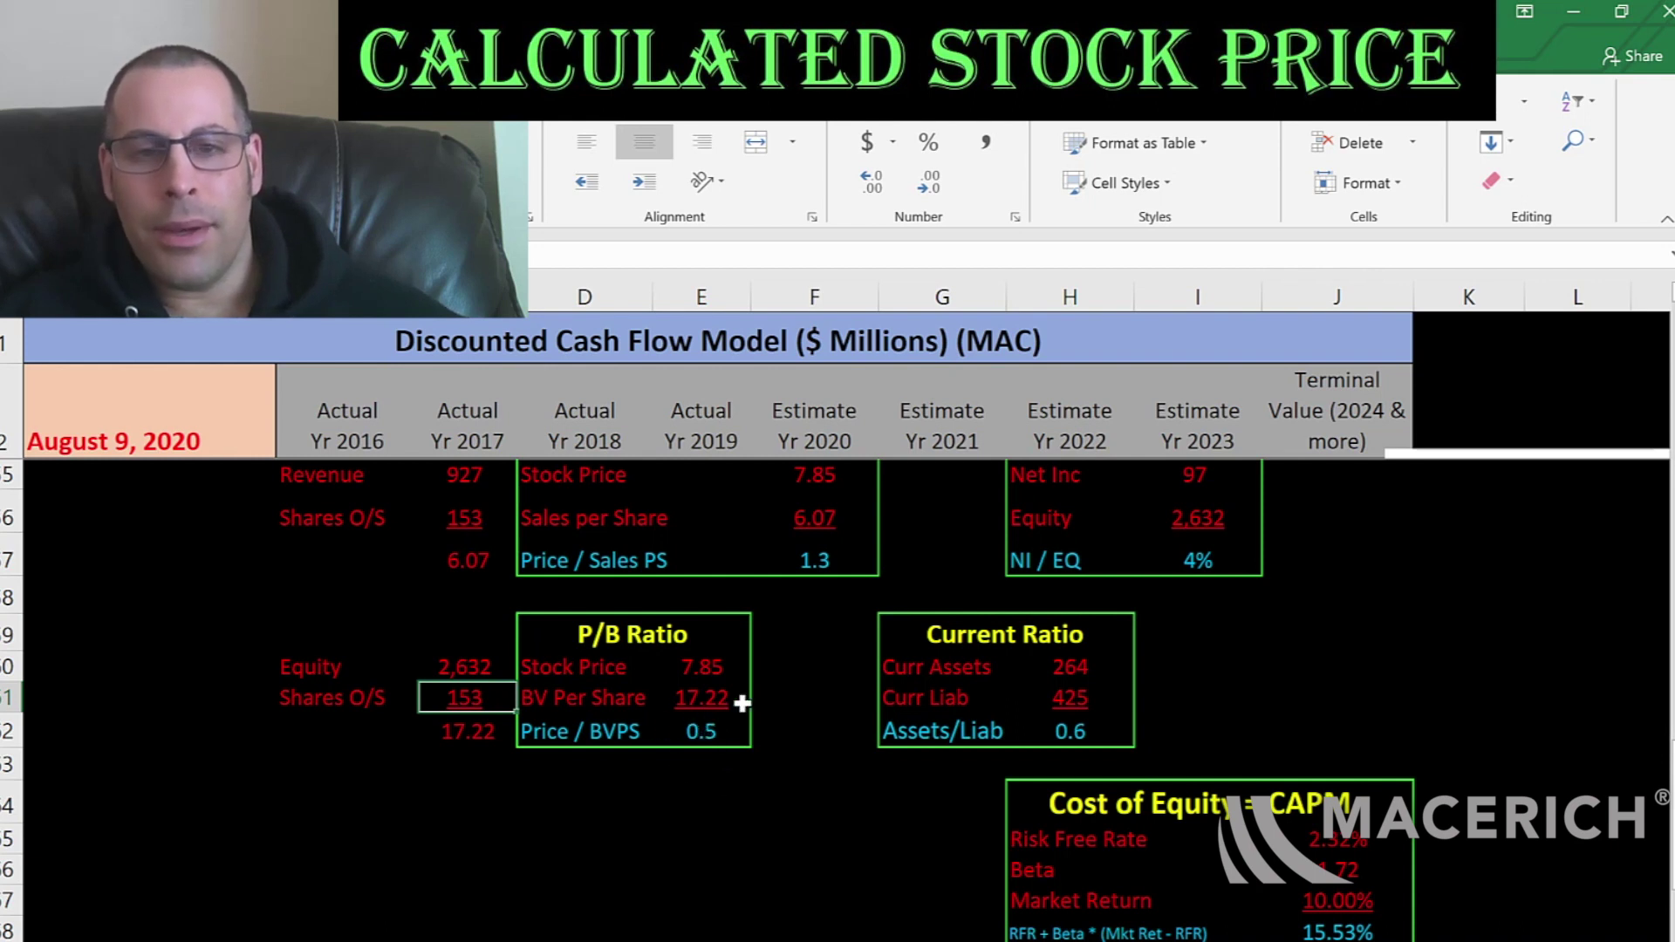
{"action": "key", "text": "Right"}
{"action": "key", "text": "Right"}
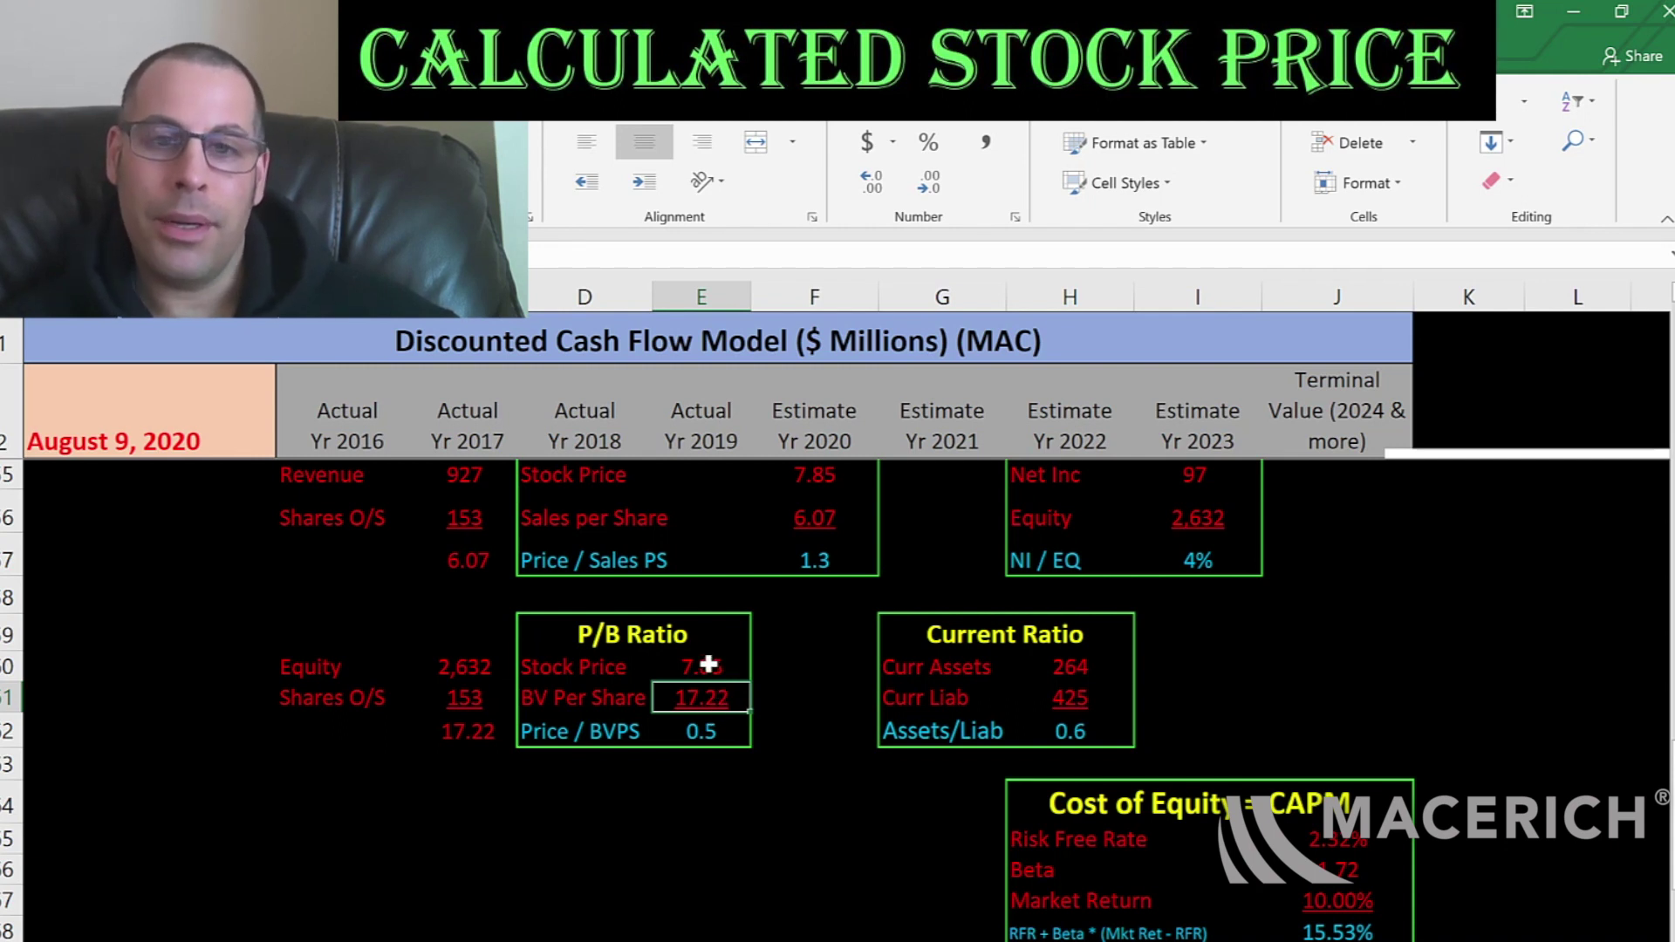
Inspect the ROE and interest coverage values in the ratio summary.
{"action": "scroll", "coordinate": [999, 820], "scroll_direction": "up", "scroll_amount": 5}
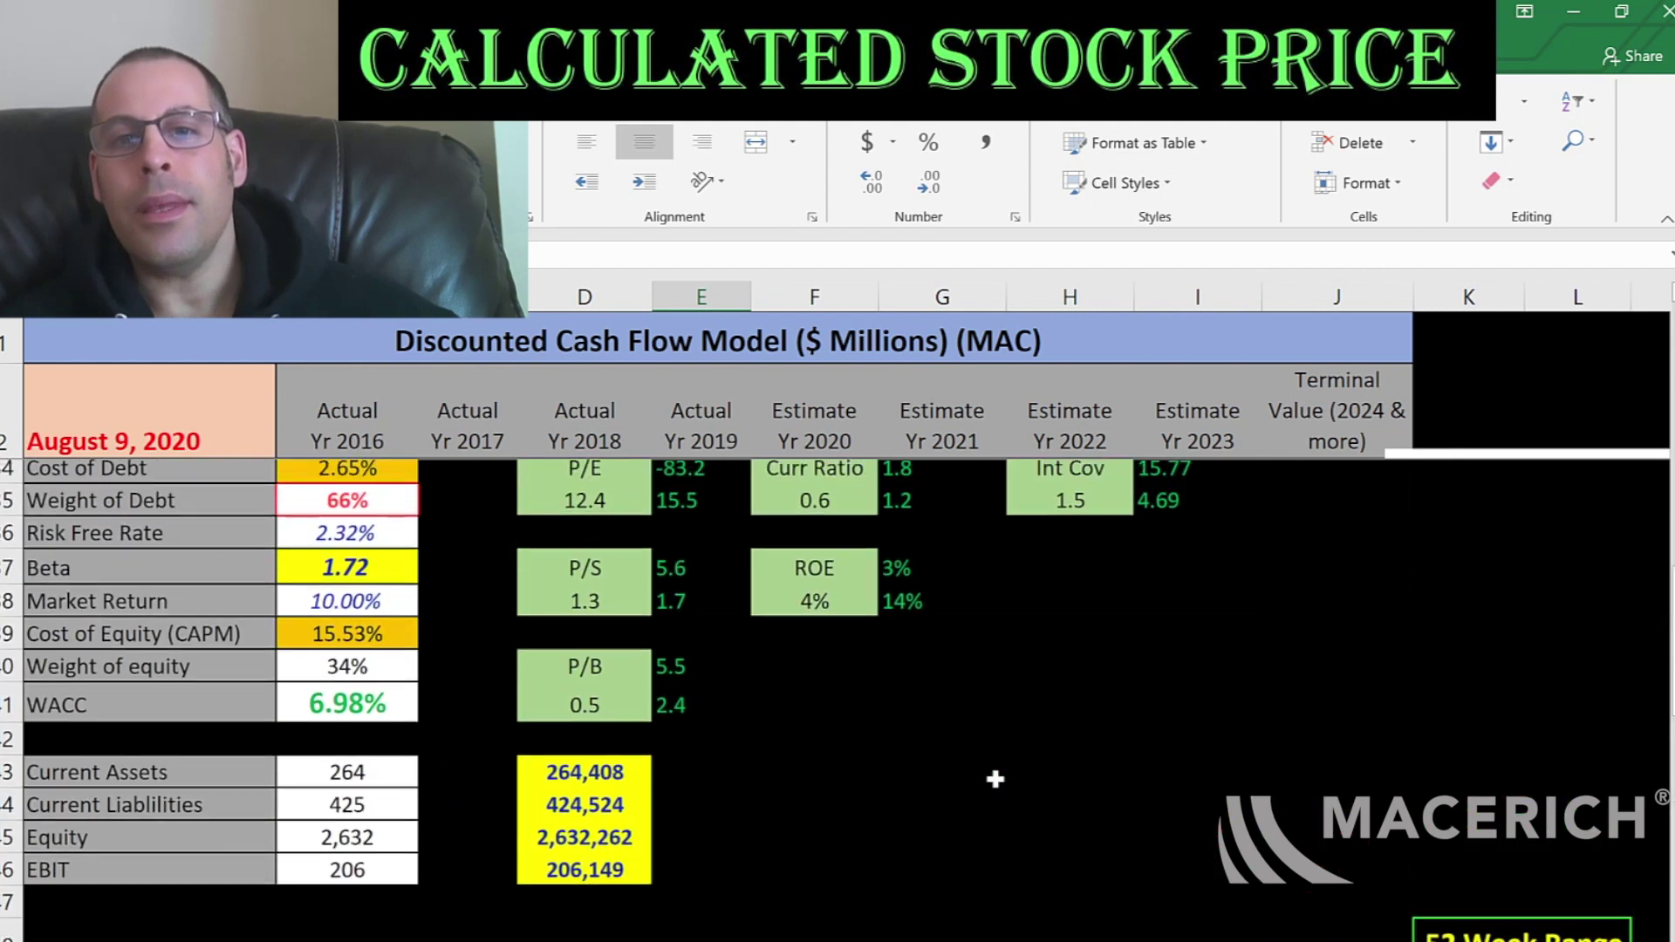
{"action": "left_click", "coordinate": [823, 626]}
{"action": "left_click", "coordinate": [842, 716]}
{"action": "left_click", "coordinate": [1038, 618]}
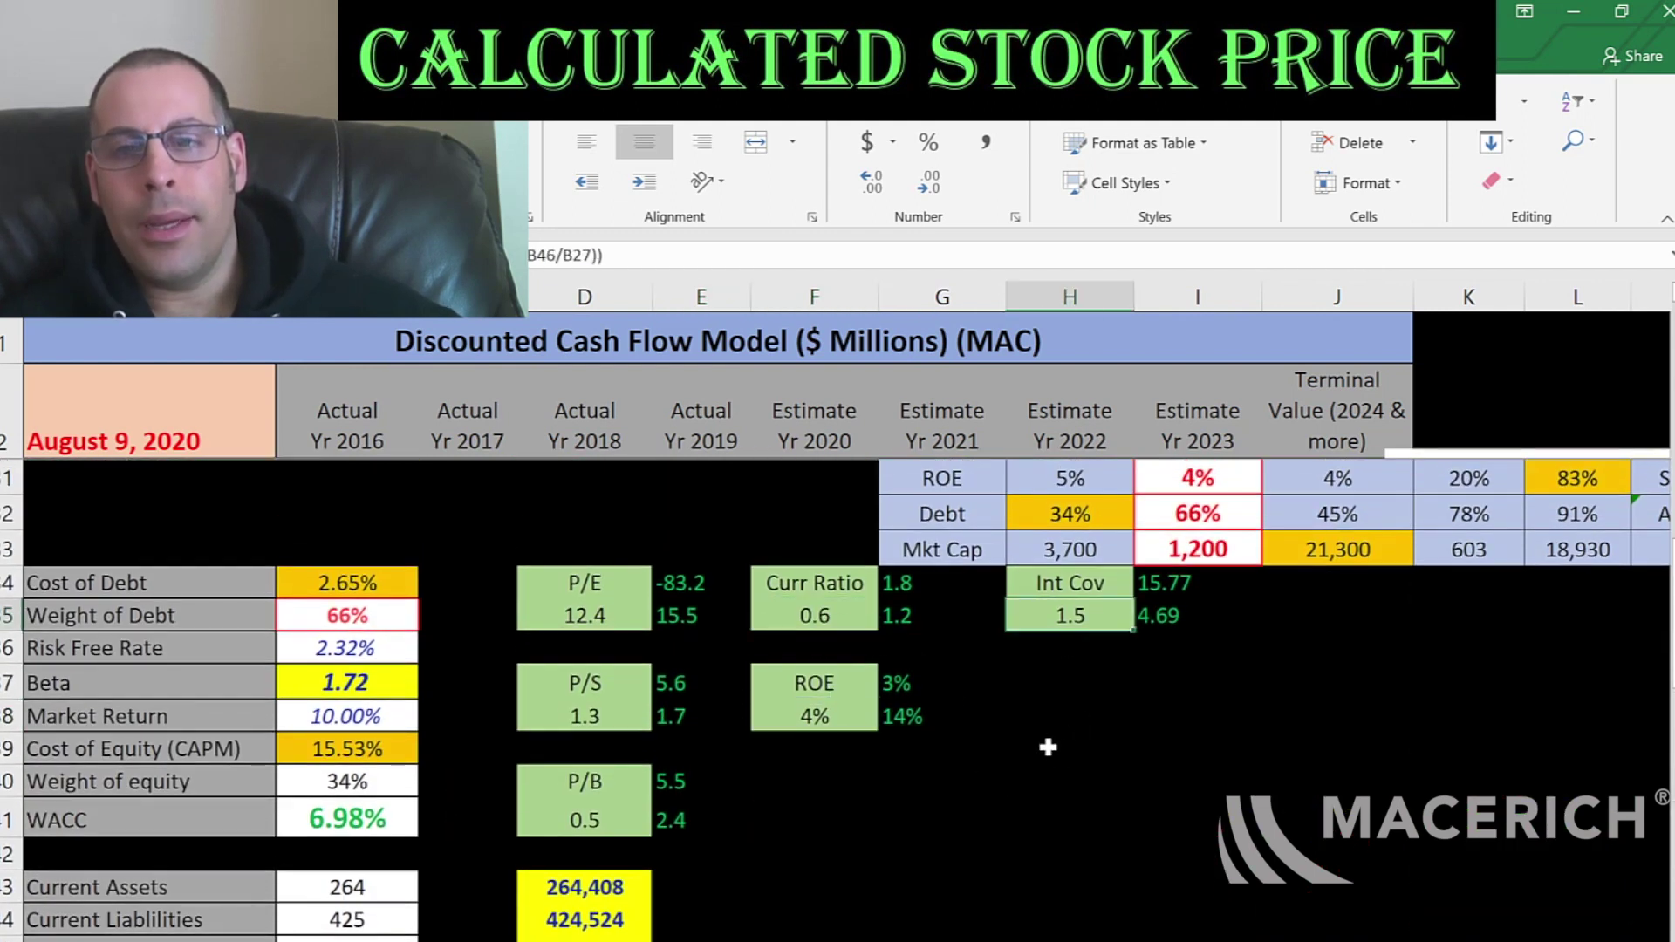
Check the current ratio's current assets and current liabilities figures.
{"action": "scroll", "coordinate": [1048, 748], "scroll_direction": "down", "scroll_amount": 8}
{"action": "left_click", "coordinate": [1046, 689]}
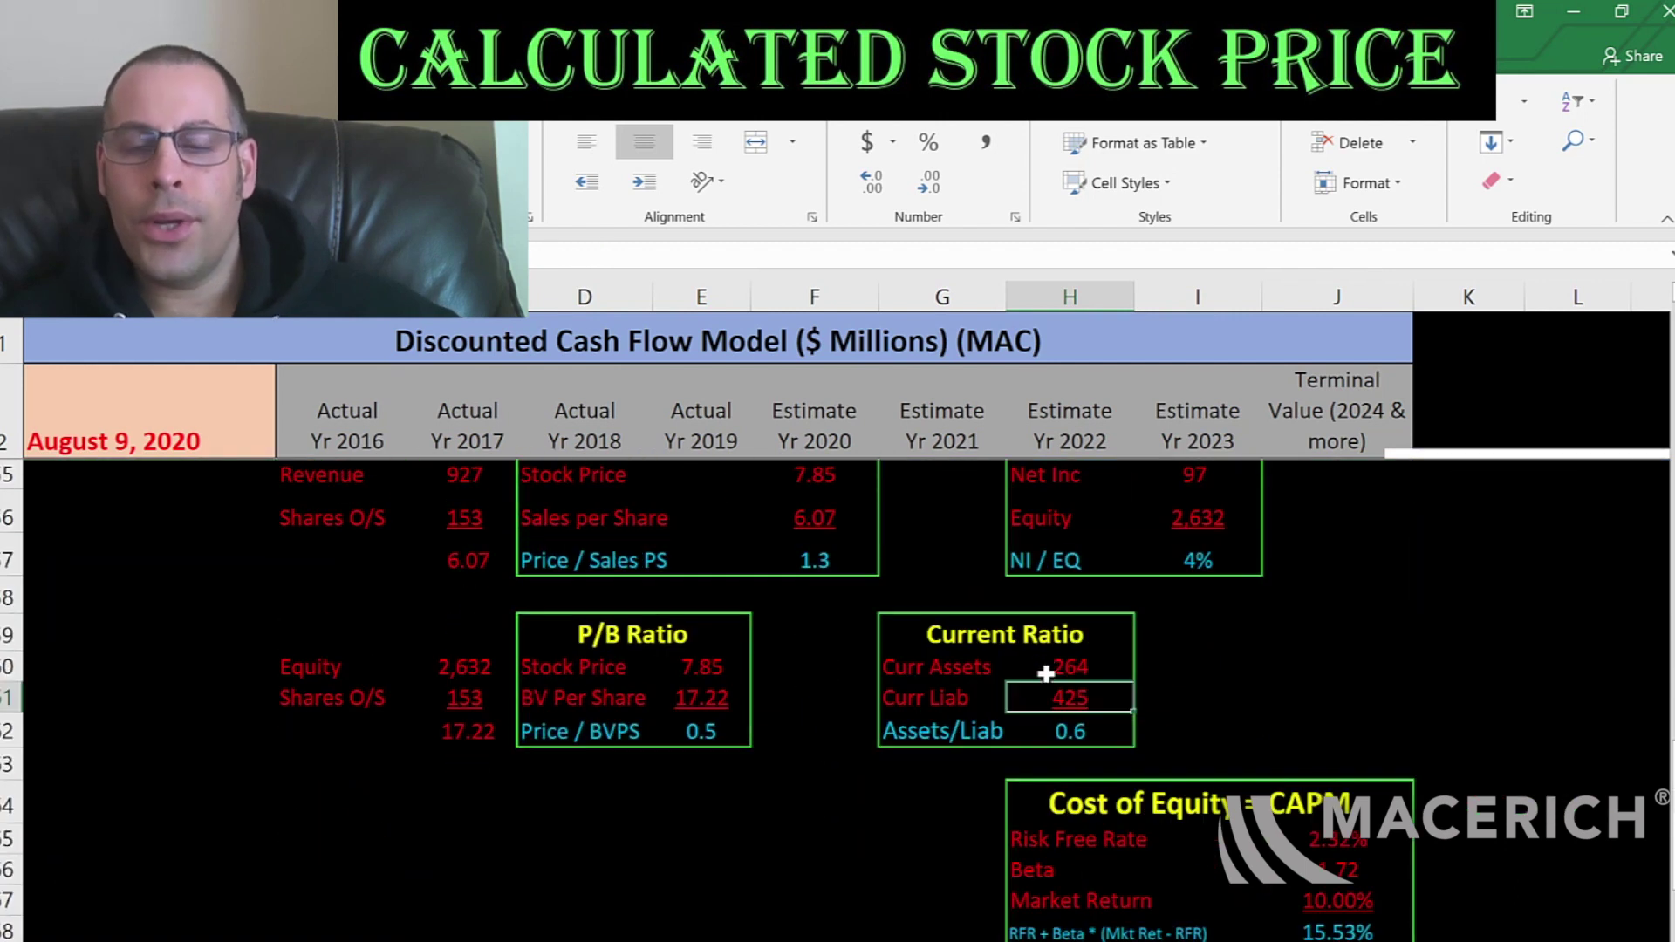
{"action": "left_click", "coordinate": [1046, 671]}
{"action": "left_click", "coordinate": [1066, 696]}
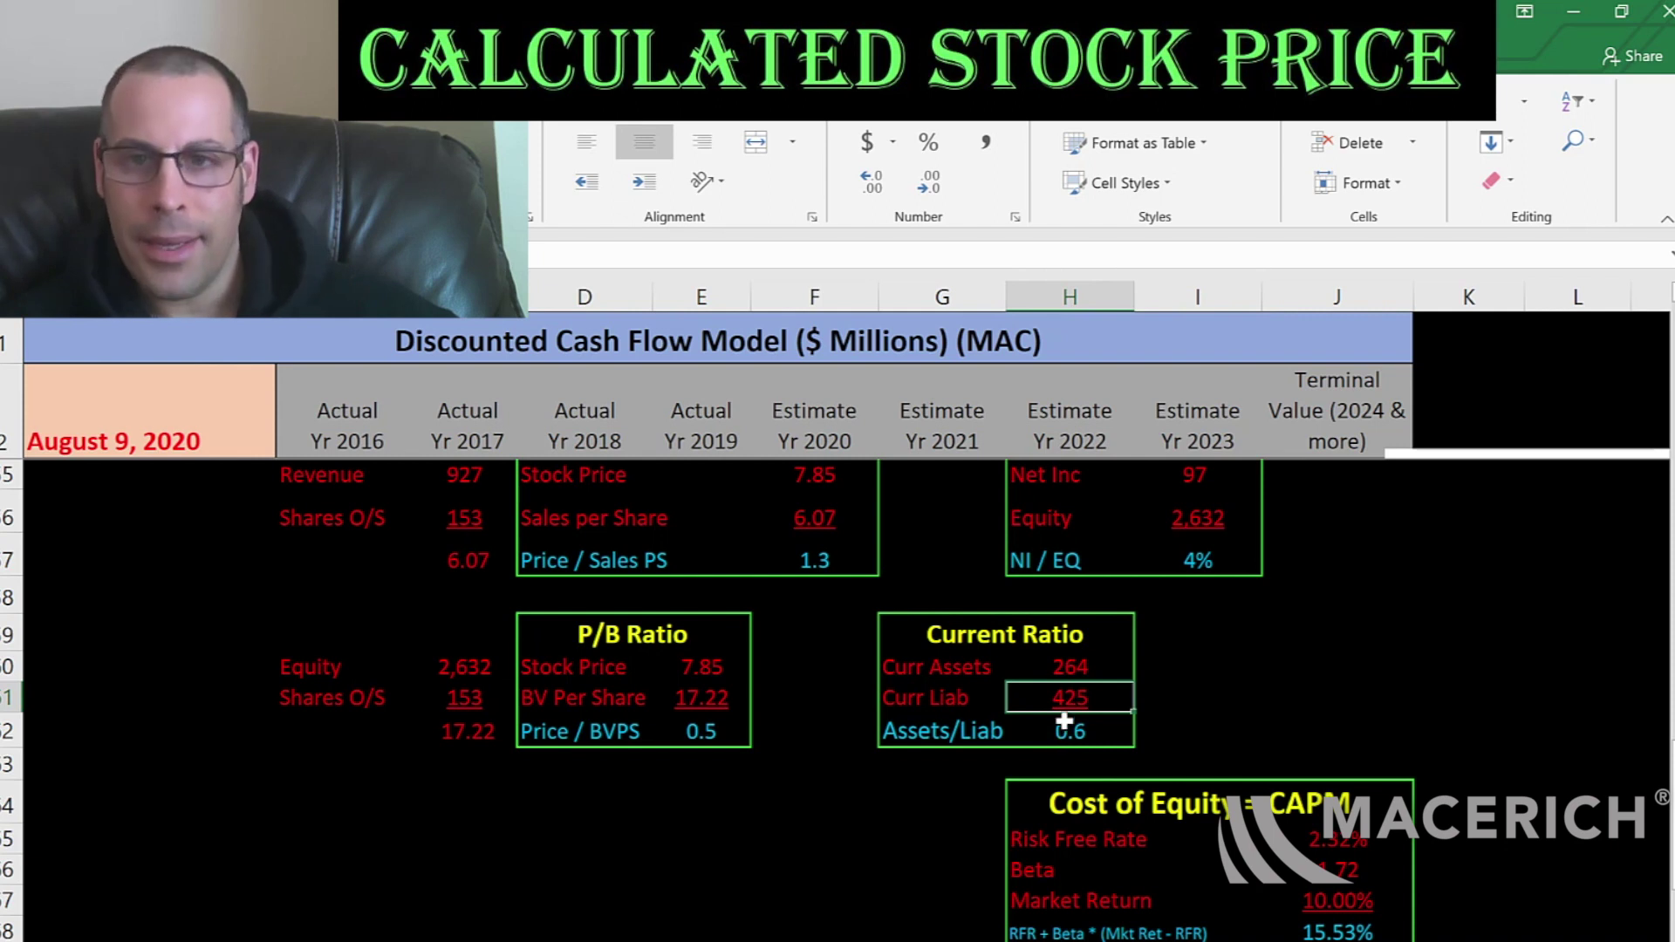
Check the net income and equity figures in the ROE calculation.
{"action": "scroll", "coordinate": [1062, 729], "scroll_direction": "up", "scroll_amount": 2}
{"action": "left_click", "coordinate": [1184, 684]}
{"action": "left_click", "coordinate": [1177, 718]}
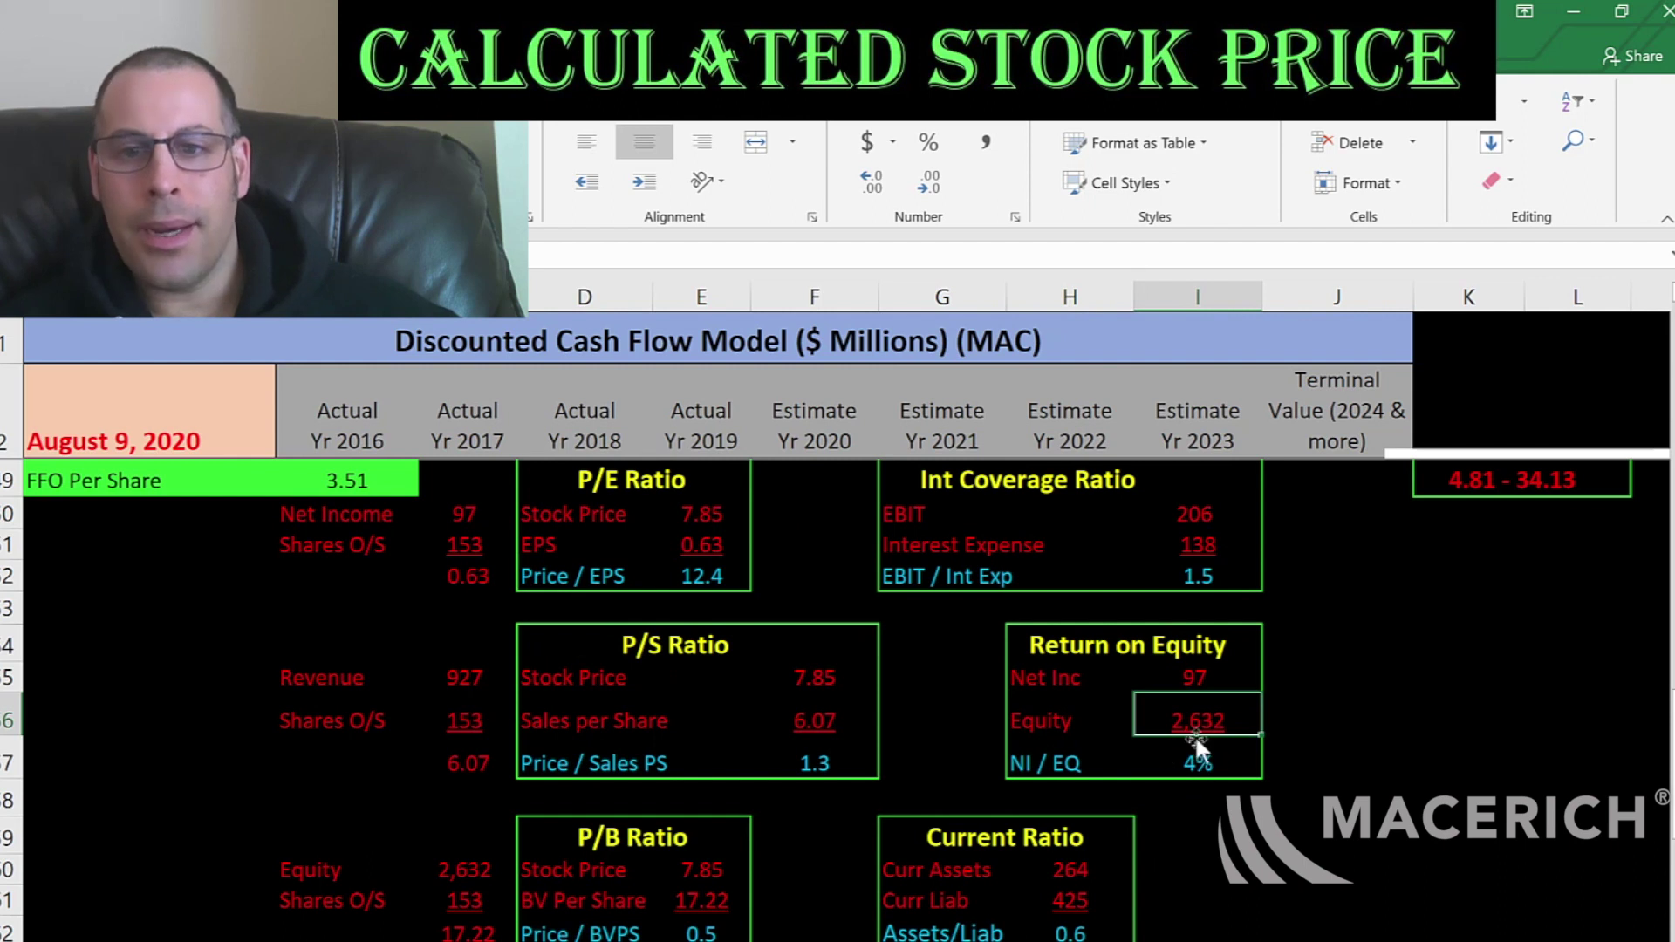
Check the interest coverage box: 206 EBIT over 138 interest expense, giving 1.5.
{"action": "scroll", "coordinate": [1167, 775], "scroll_direction": "up", "scroll_amount": 3}
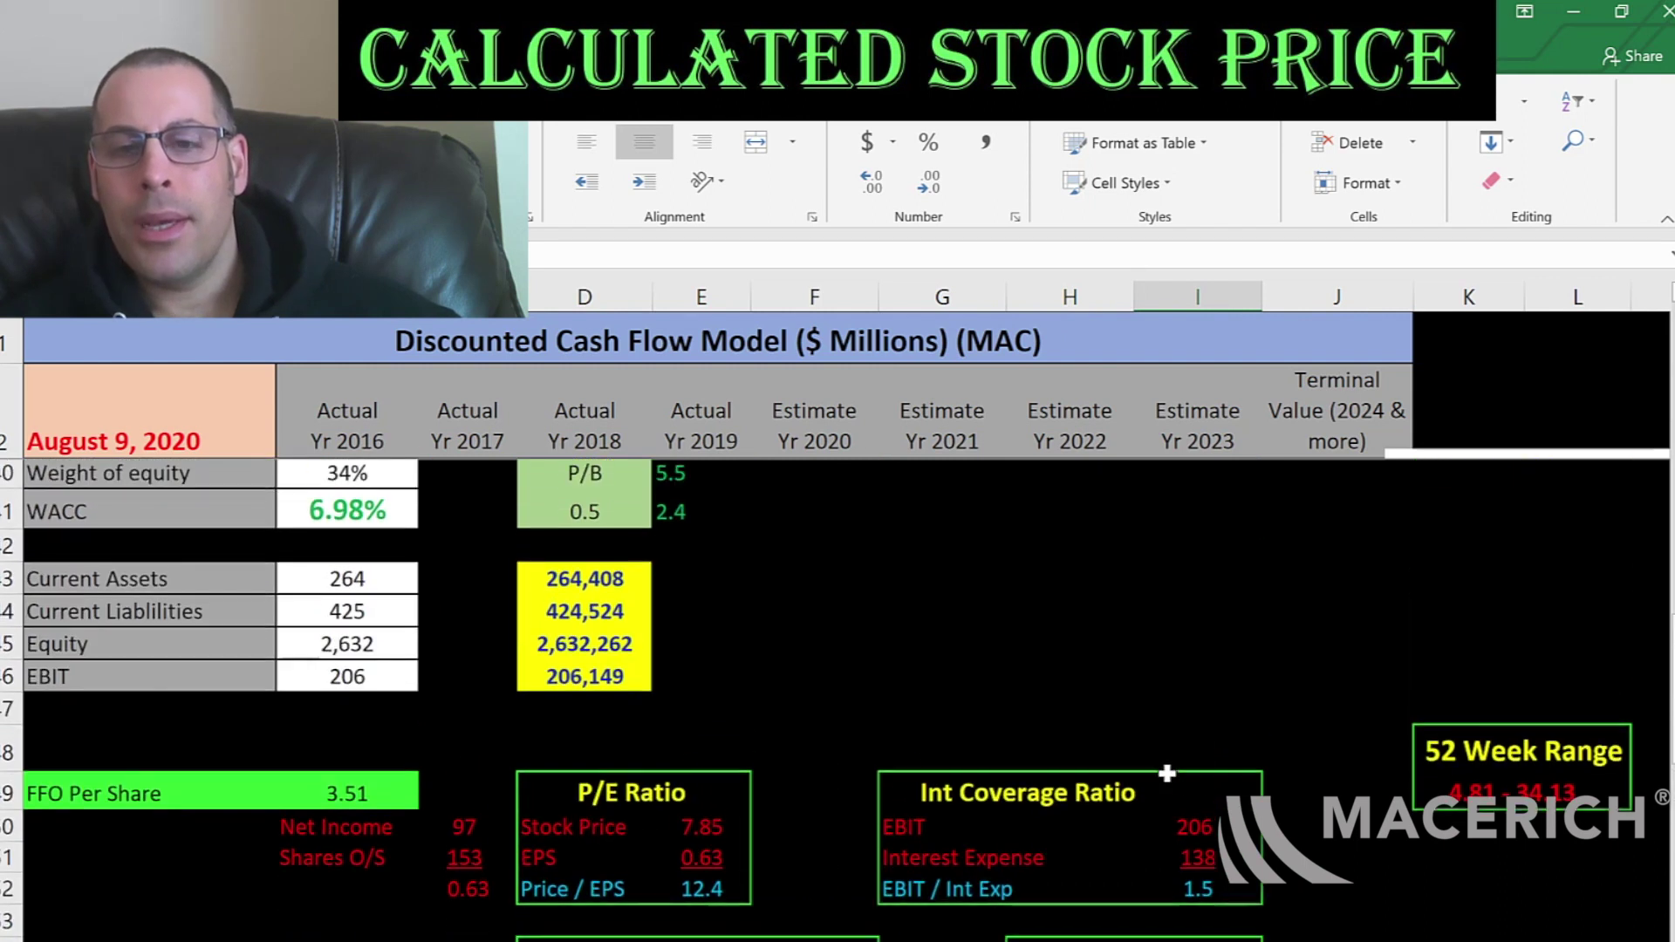
{"action": "scroll", "coordinate": [1152, 769], "scroll_direction": "down", "scroll_amount": 1}
{"action": "left_click", "coordinate": [1184, 757]}
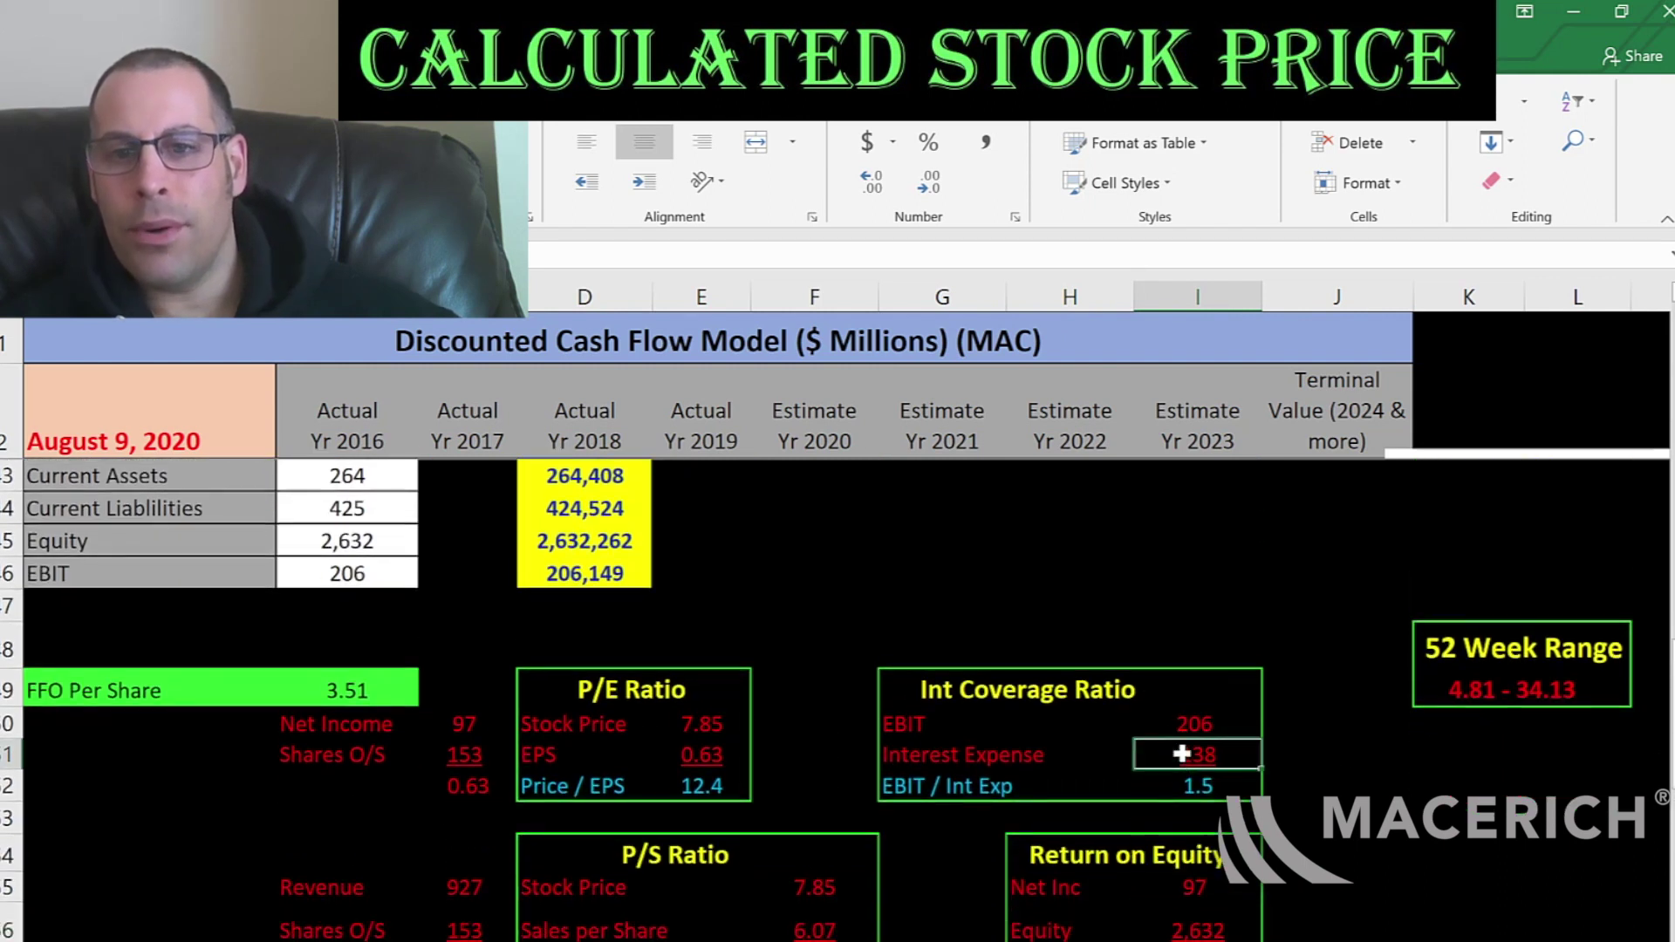
{"action": "left_click", "coordinate": [1186, 785]}
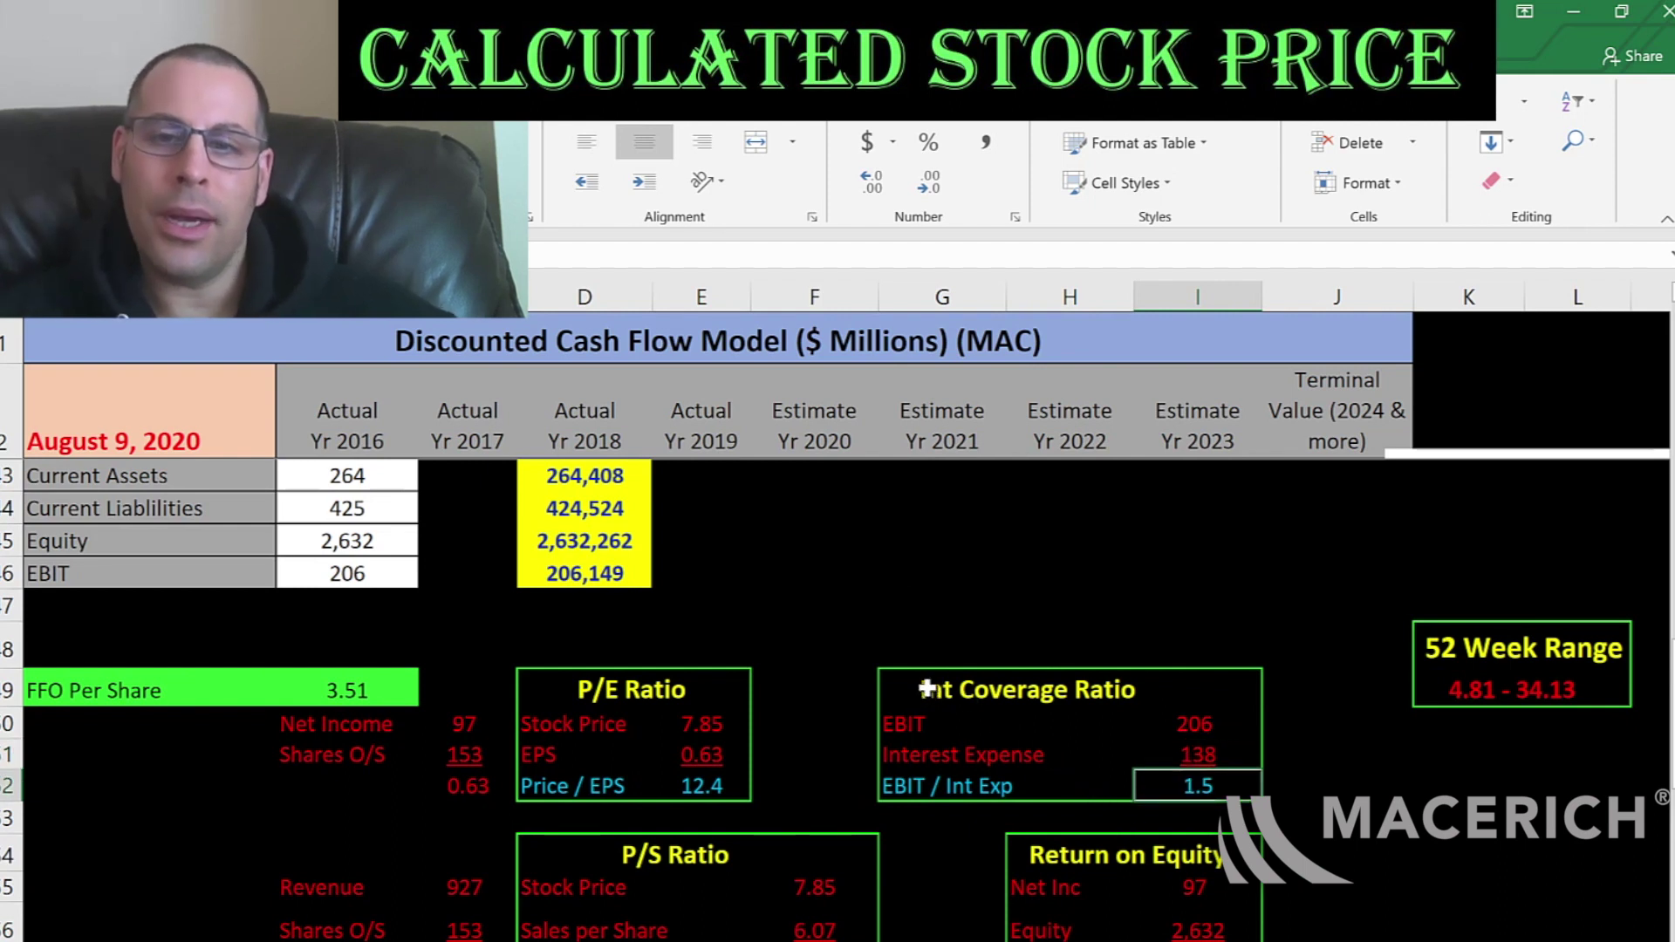
Bring the full peer REIT comparison table into view along the Price / FFO row.
{"action": "scroll", "coordinate": [960, 698], "scroll_direction": "up", "scroll_amount": 7}
{"action": "left_click_drag", "start_coordinate": [1047, 646], "coordinate": [1072, 688]}
{"action": "key", "text": "Up"}
{"action": "key", "text": "Right"}
{"action": "key", "text": "Right"}
{"action": "key", "text": "Right"}
{"action": "key", "text": "Right"}
{"action": "key", "text": "Right"}
{"action": "key", "text": "Right"}
{"action": "key", "text": "Right"}
{"action": "key", "text": "Right"}
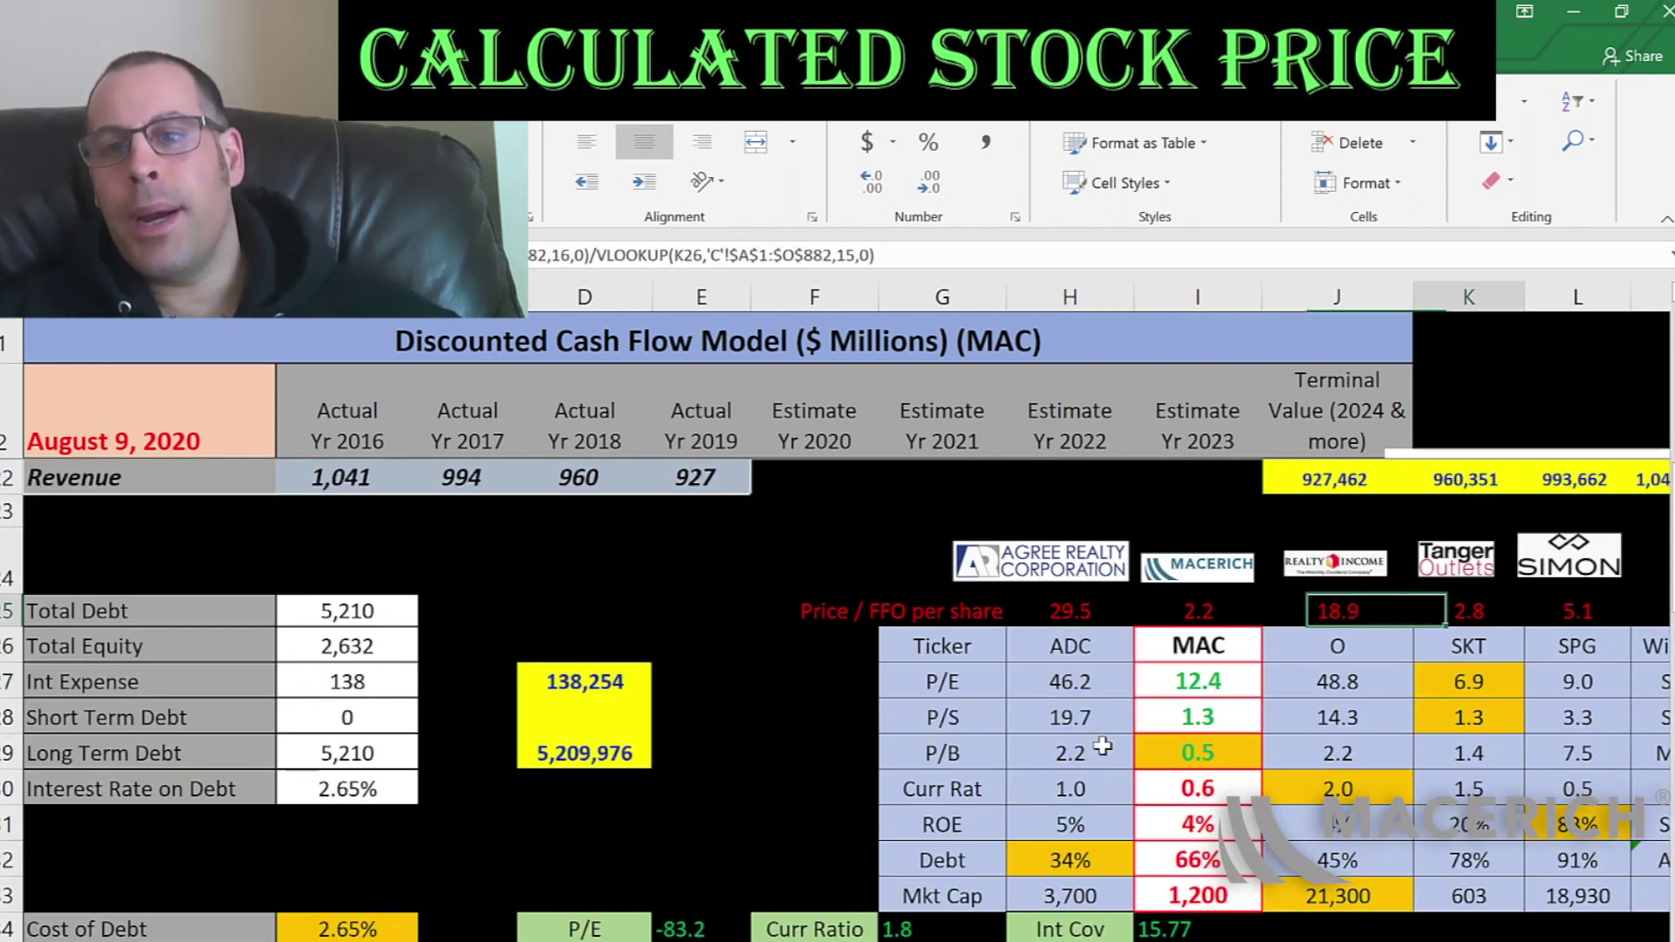
{"action": "key", "text": "Right"}
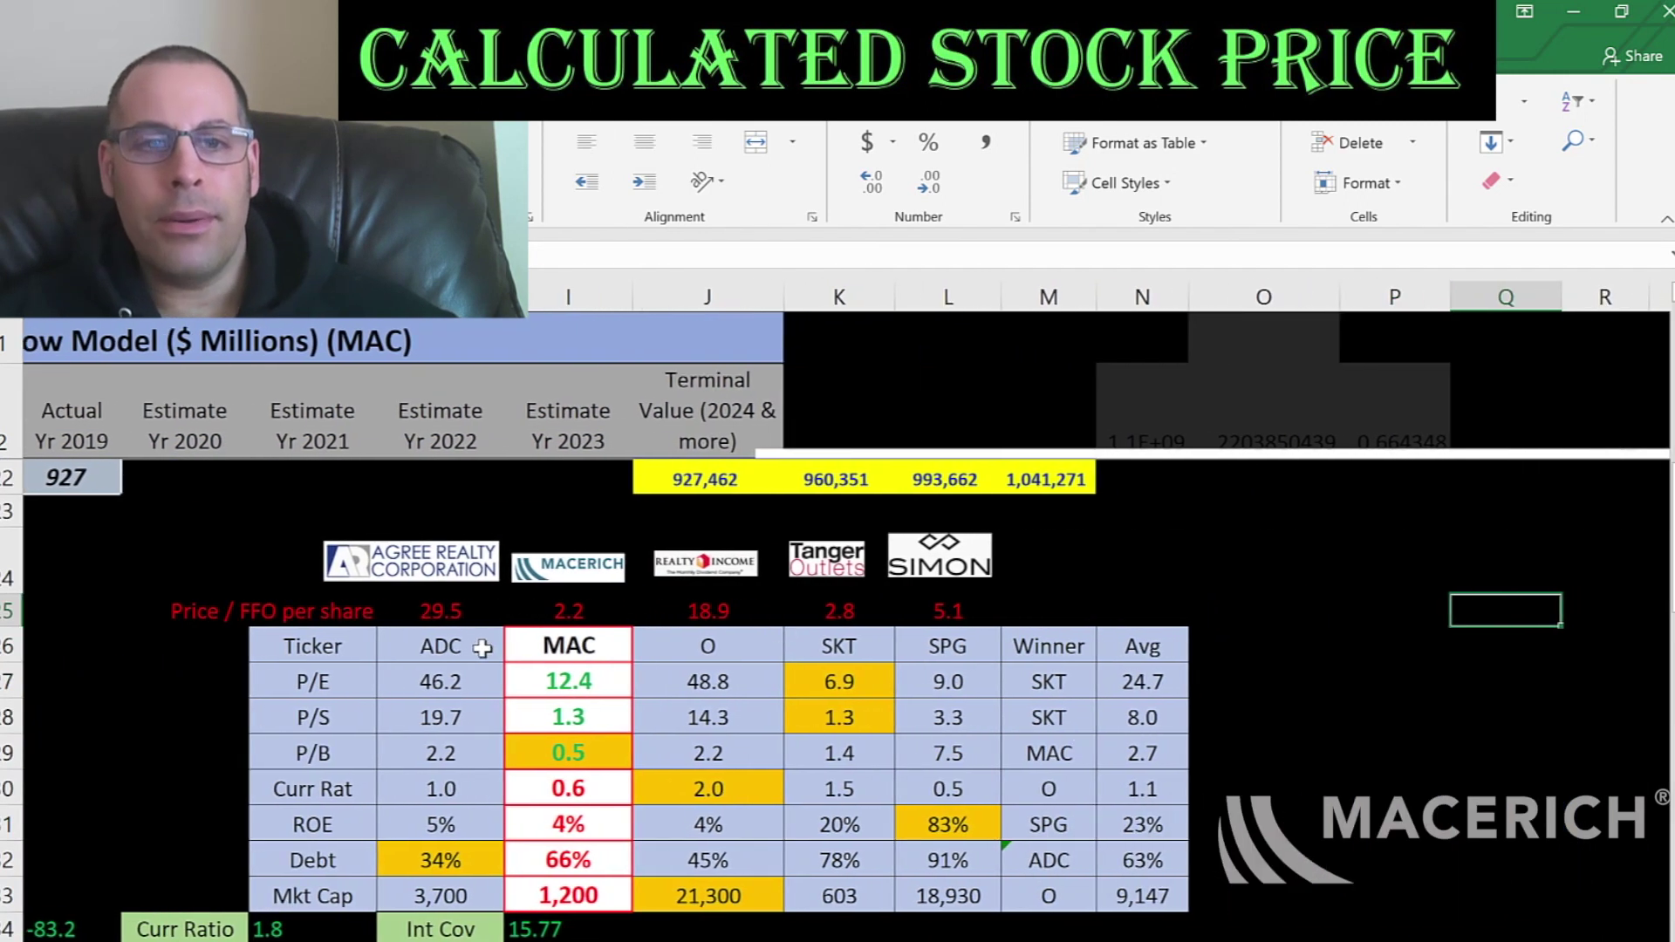
{"action": "key", "text": "Left"}
{"action": "key", "text": "Left"}
{"action": "key", "text": "Left"}
{"action": "key", "text": "Left"}
{"action": "key", "text": "Left"}
Review the ADC, SKT and SPG peer columns and MAC's 12.4 P/E and P/S values.
{"action": "left_click", "coordinate": [453, 636]}
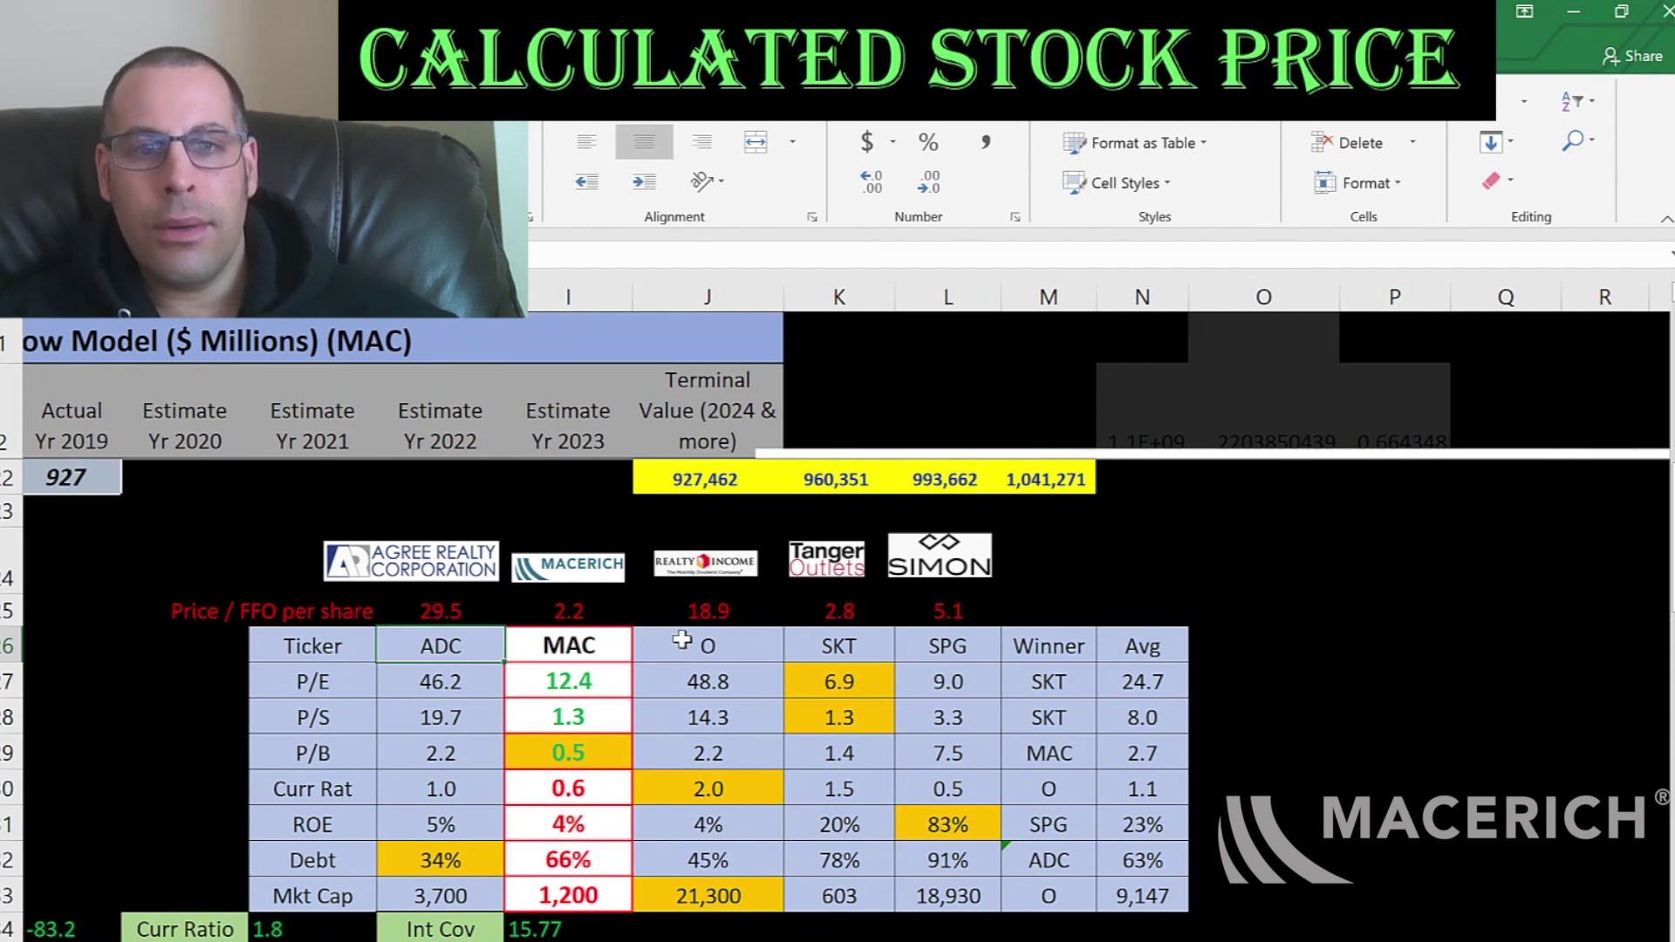
{"action": "key", "text": "Right"}
{"action": "key", "text": "Right"}
{"action": "key", "text": "Right"}
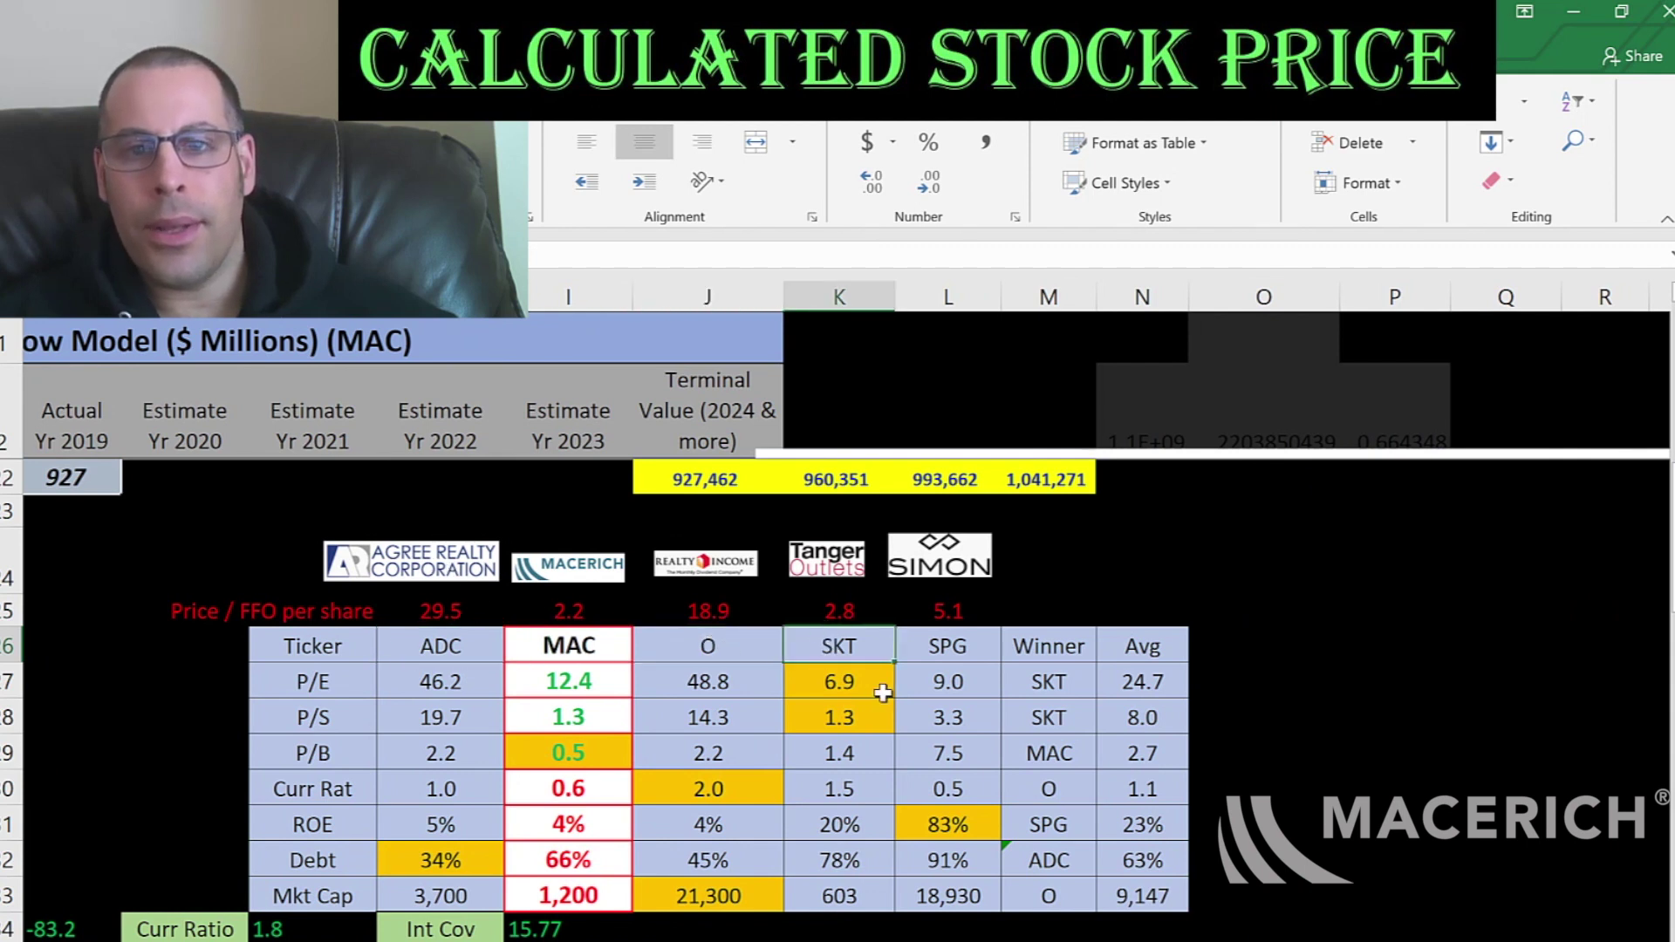
{"action": "left_click", "coordinate": [946, 650]}
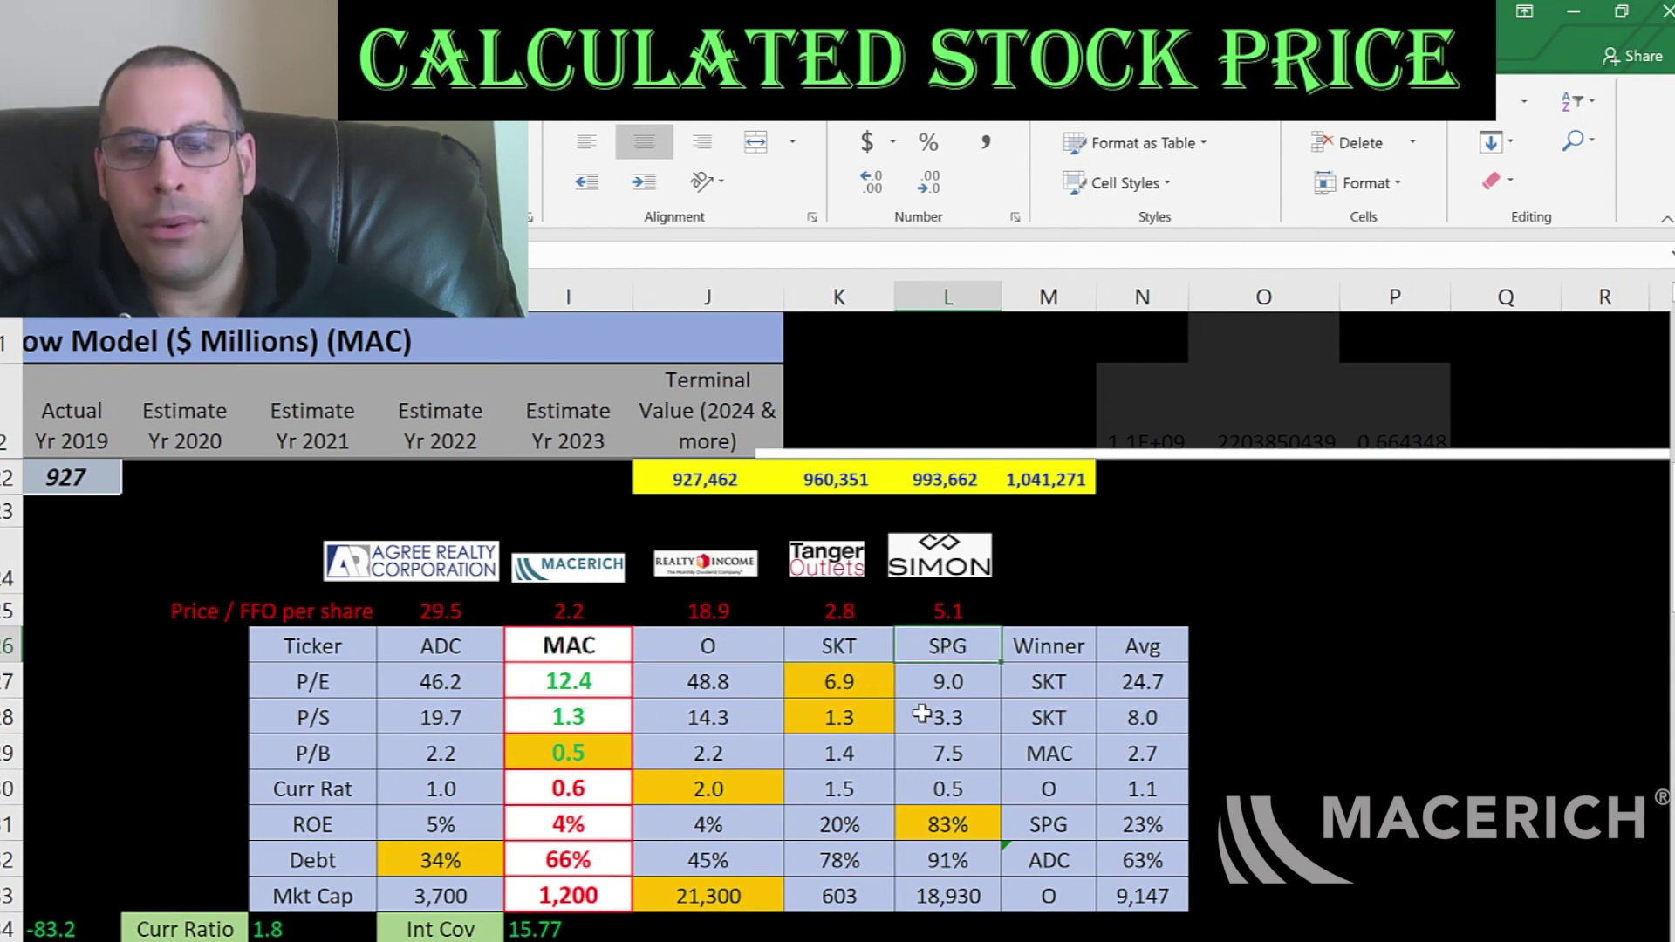
{"action": "left_click", "coordinate": [559, 689]}
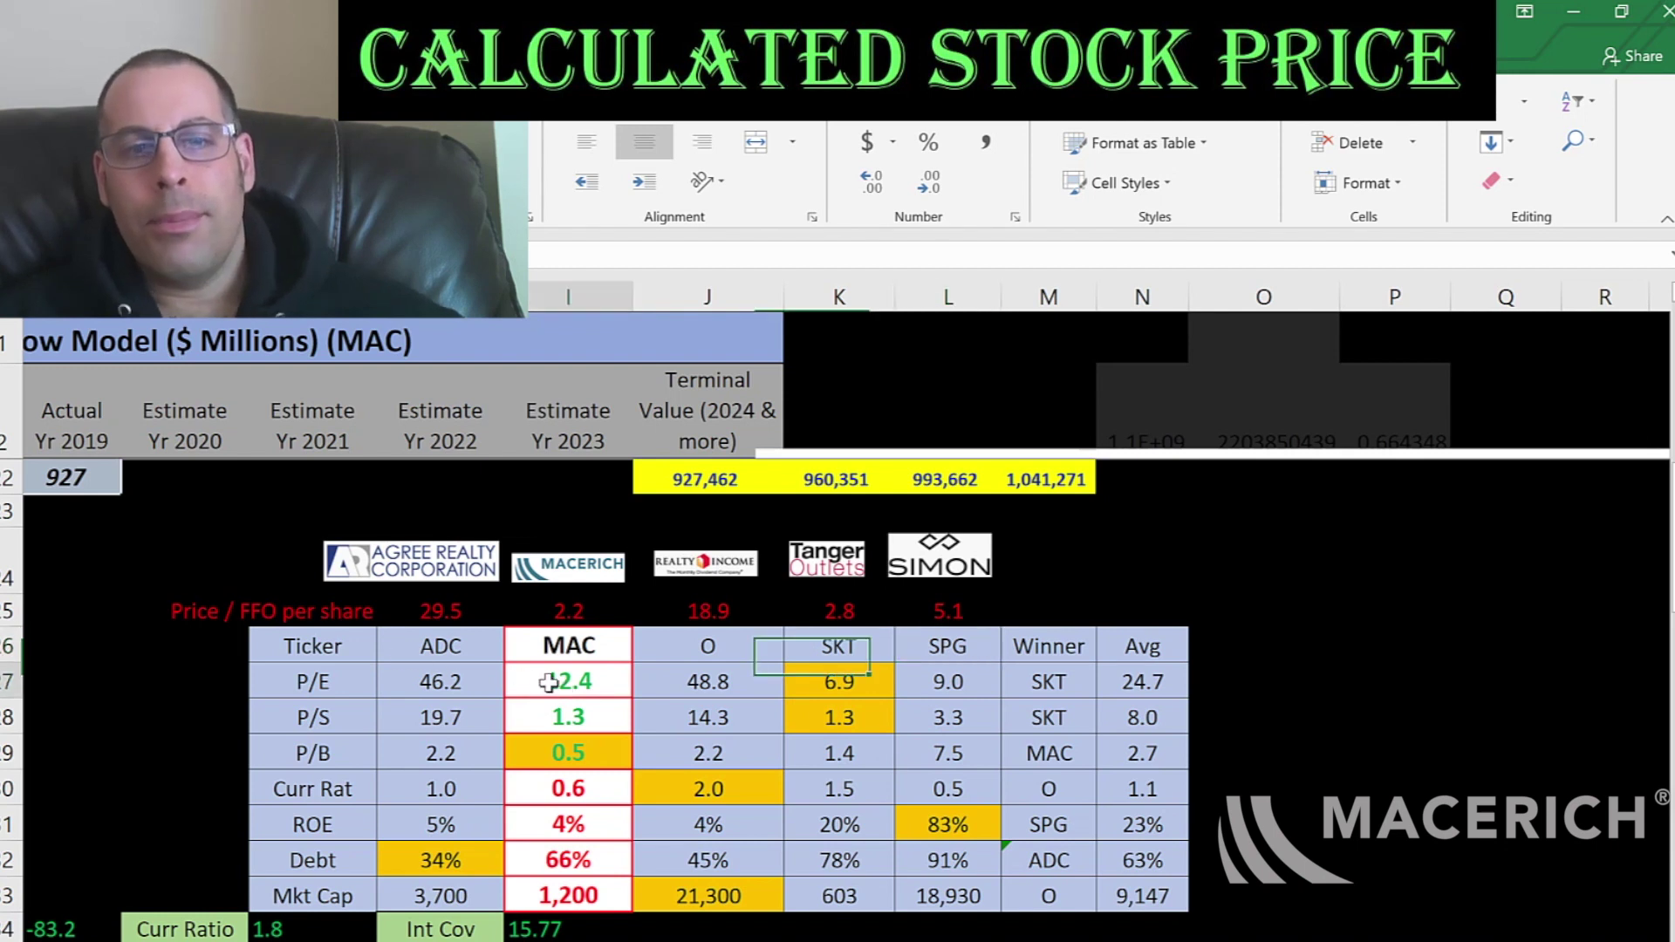
{"action": "left_click", "coordinate": [561, 719]}
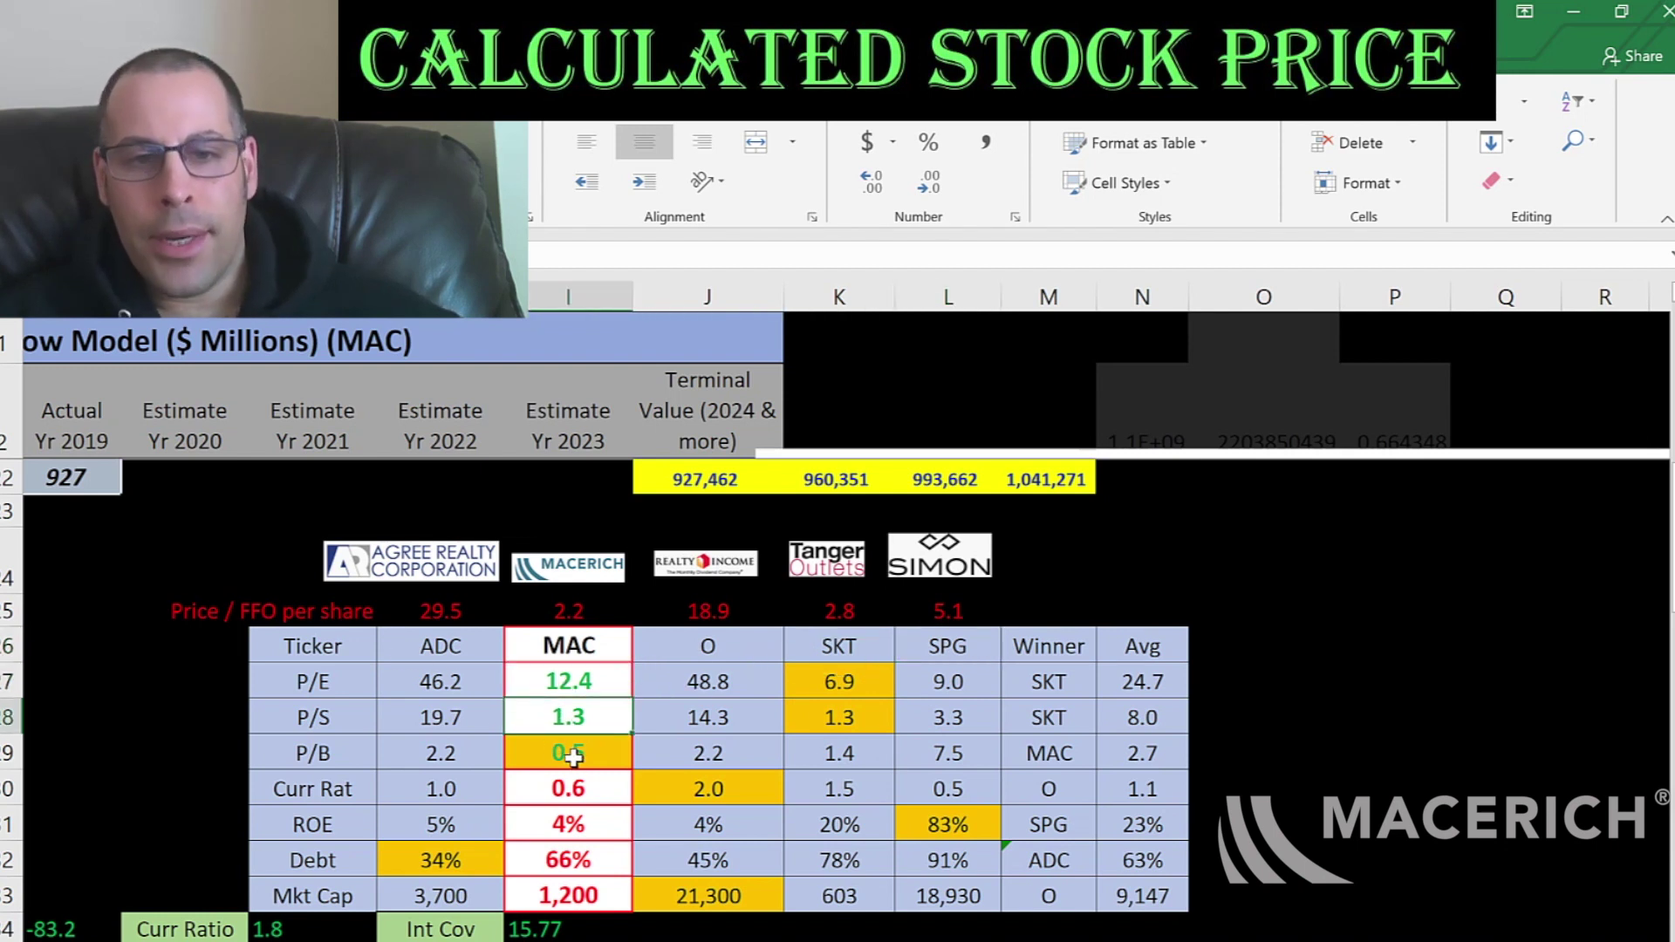